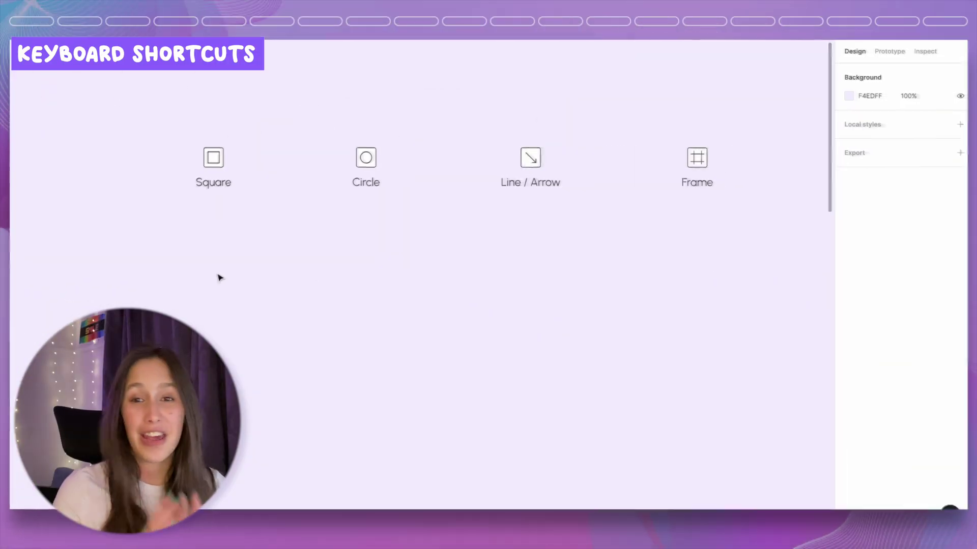
Step: Place a 100 × 100 rectangle under the Square label and a 100 × 100 ellipse under the Circle label
key(r)
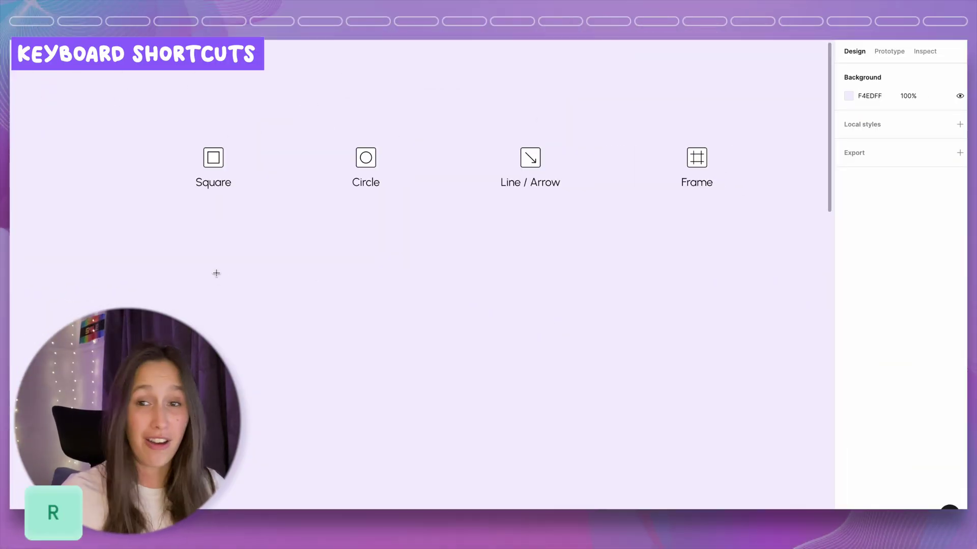
click(217, 275)
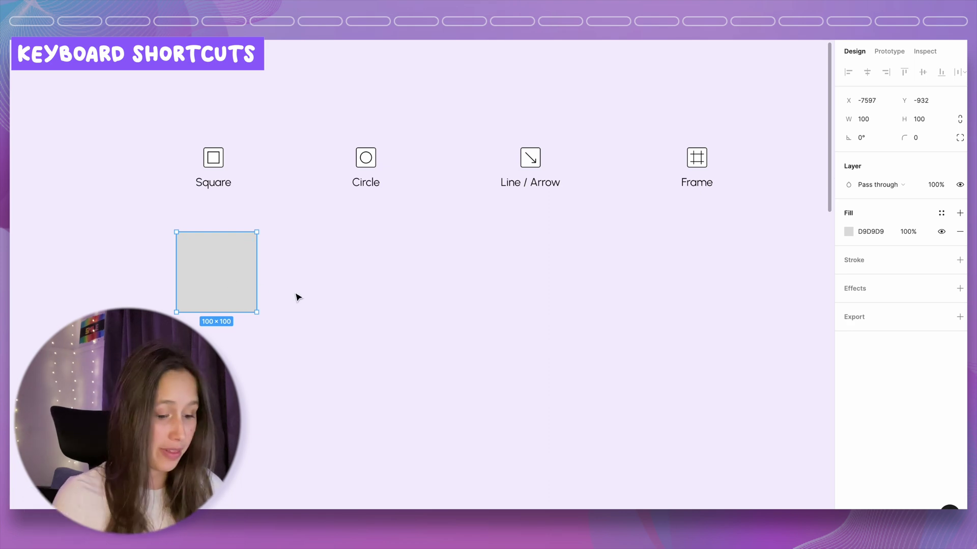
key(o)
click(379, 271)
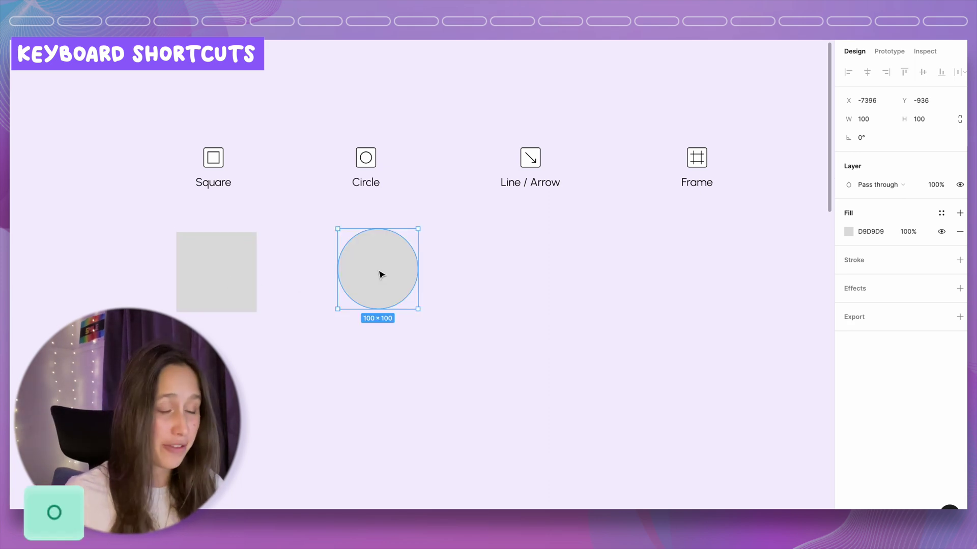
Step: Draw a diagonal line about 143 long under the Line / Arrow label and give its lower end an arrowhead
key(l)
drag(476, 214, 583, 285)
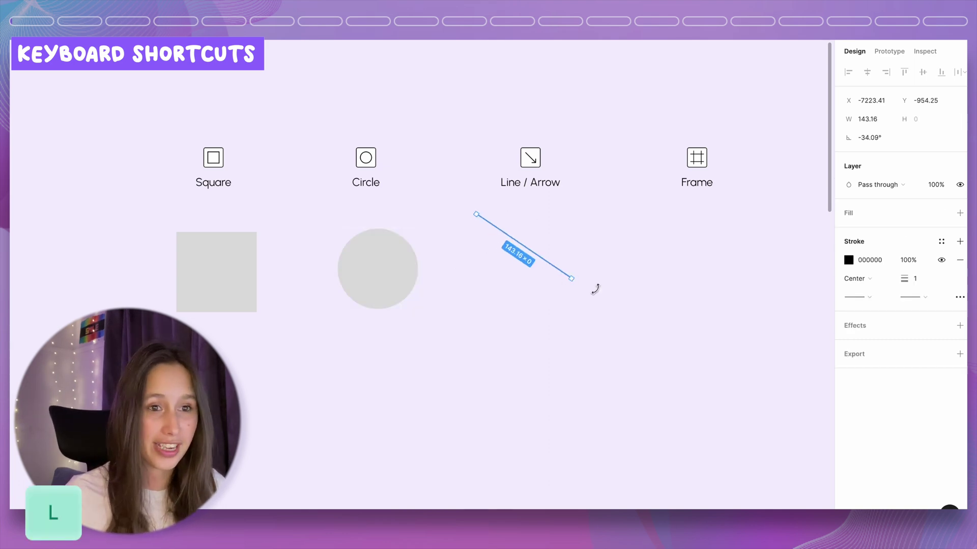
click(914, 300)
click(904, 330)
Step: Draw a small wide frame under the Frame label and place a default 100 × 100 frame directly below it
mouse_move(721, 305)
mouse_down()
mouse_move(629, 294)
mouse_move(429, 308)
mouse_up()
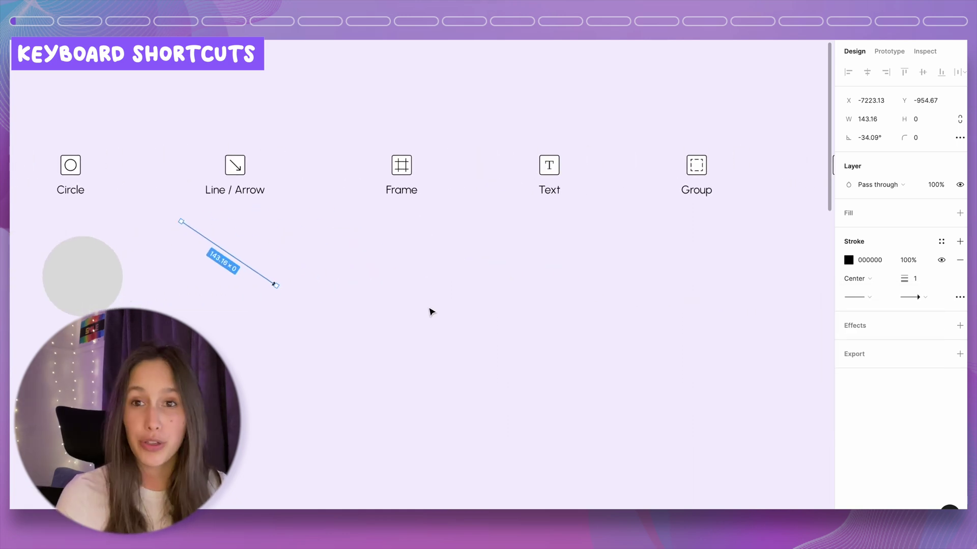
key(f)
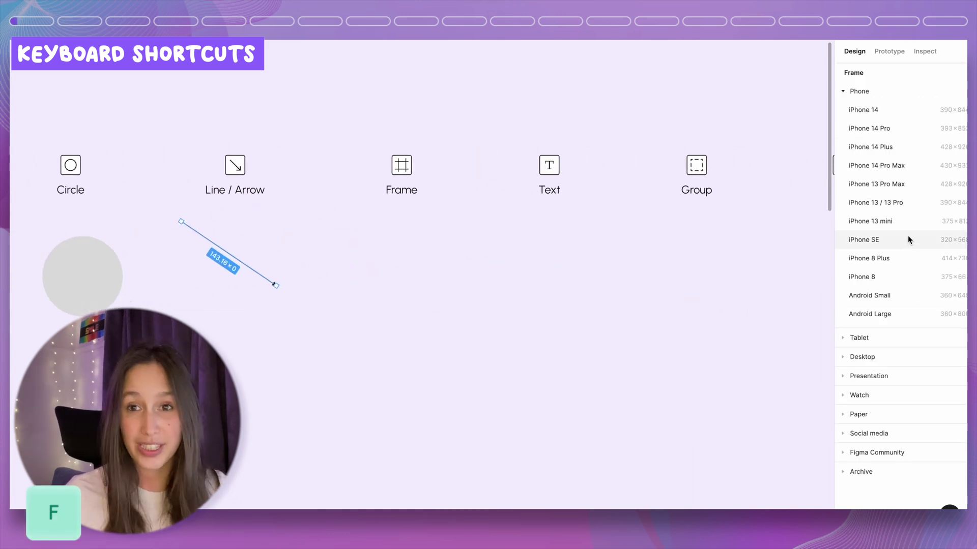
drag(366, 232, 435, 275)
click(436, 303)
key(f)
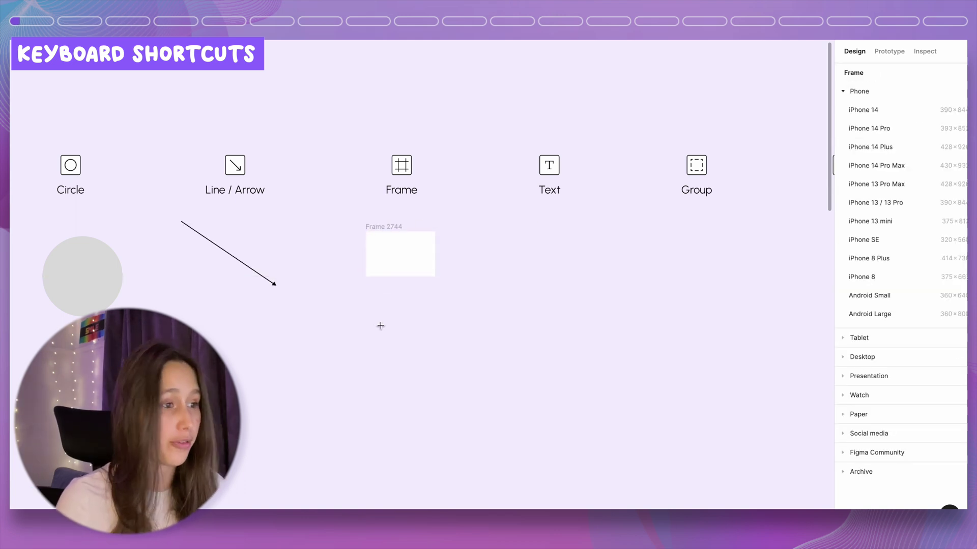
click(398, 332)
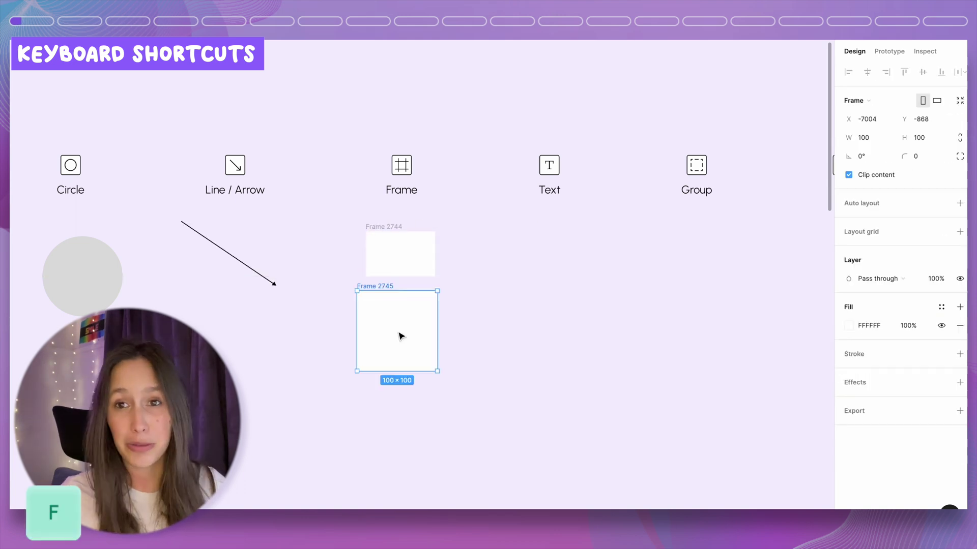
click(550, 290)
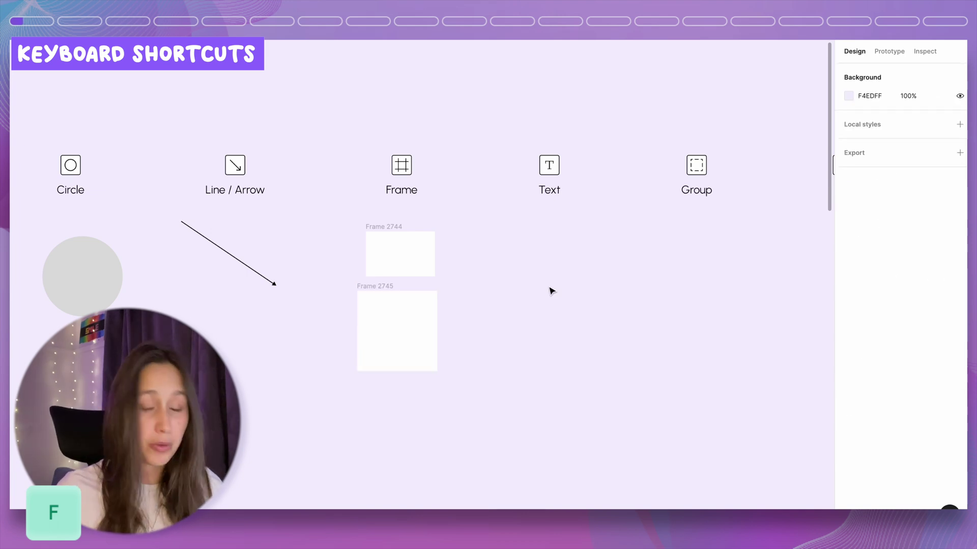
Step: Add the text "hello" below the Text label
key(t)
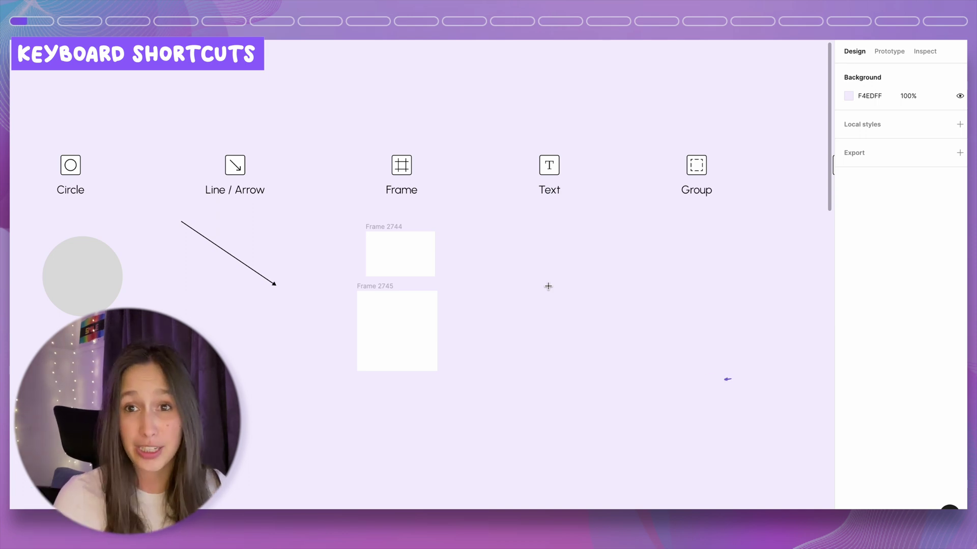
click(542, 248)
text(hello)
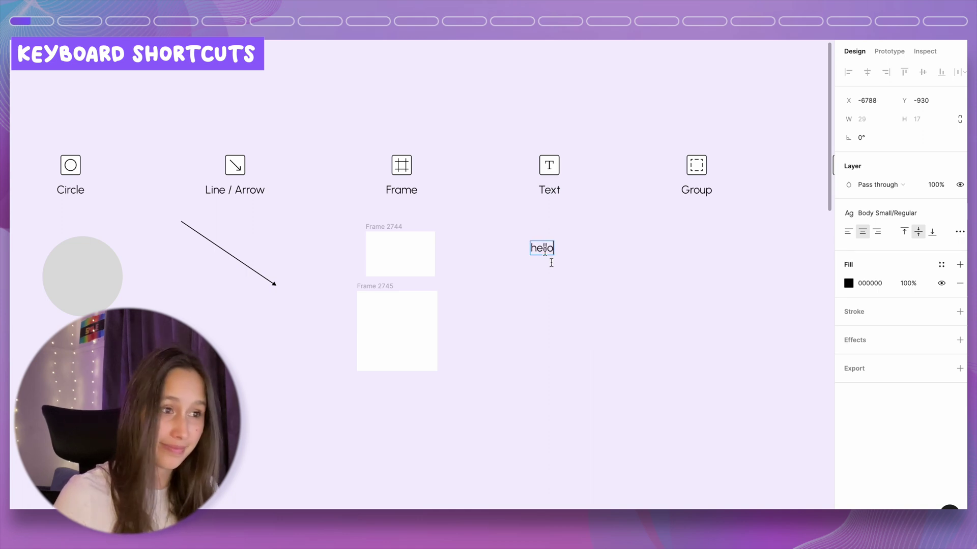
key(Escape)
Step: Group the grey circle and the diagonal arrow together
mouse_move(656, 308)
mouse_down()
mouse_move(582, 305)
mouse_move(652, 300)
mouse_up()
key(Escape)
drag(290, 211, 87, 279)
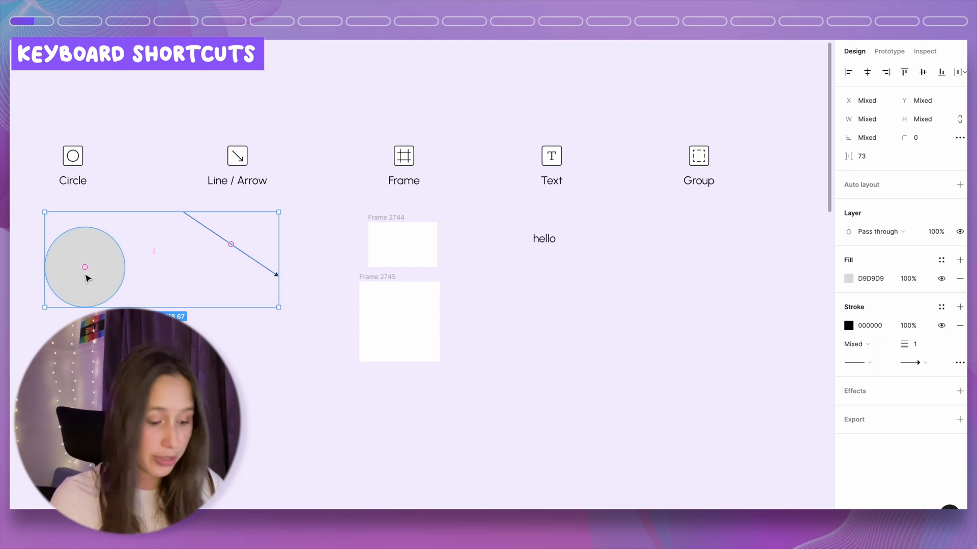
key(super+g)
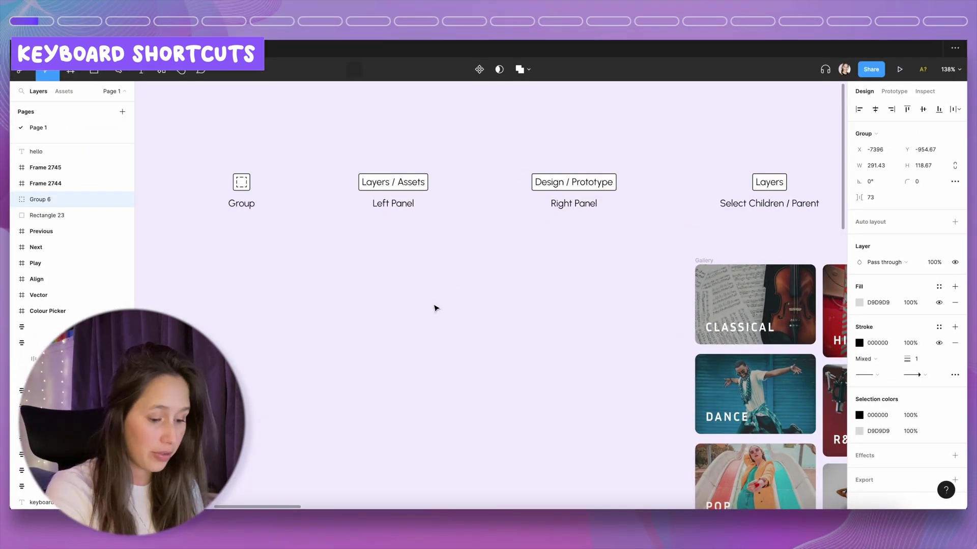
Step: View the file's assets, return to its layers, and toggle between the Design and Prototype settings
key(alt+2)
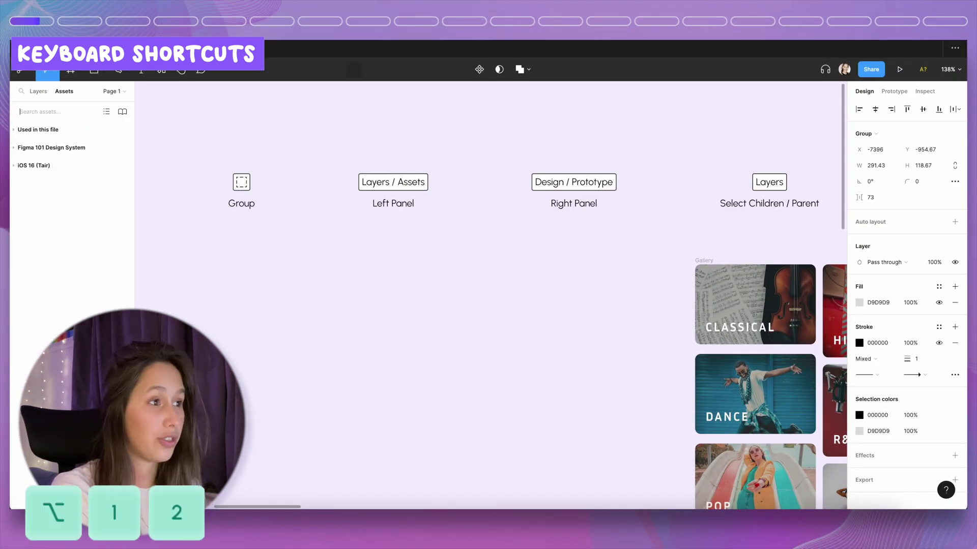
key(alt+1)
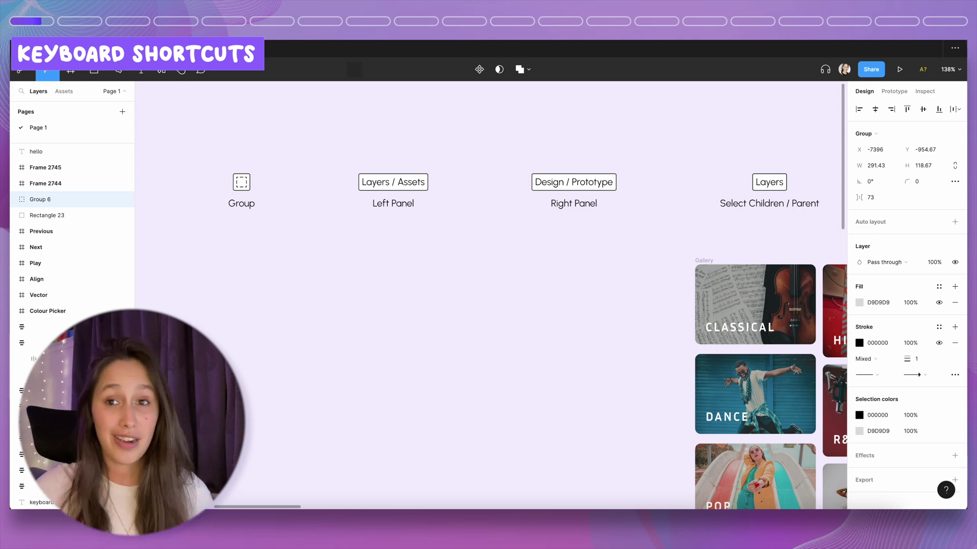
key(shift+e)
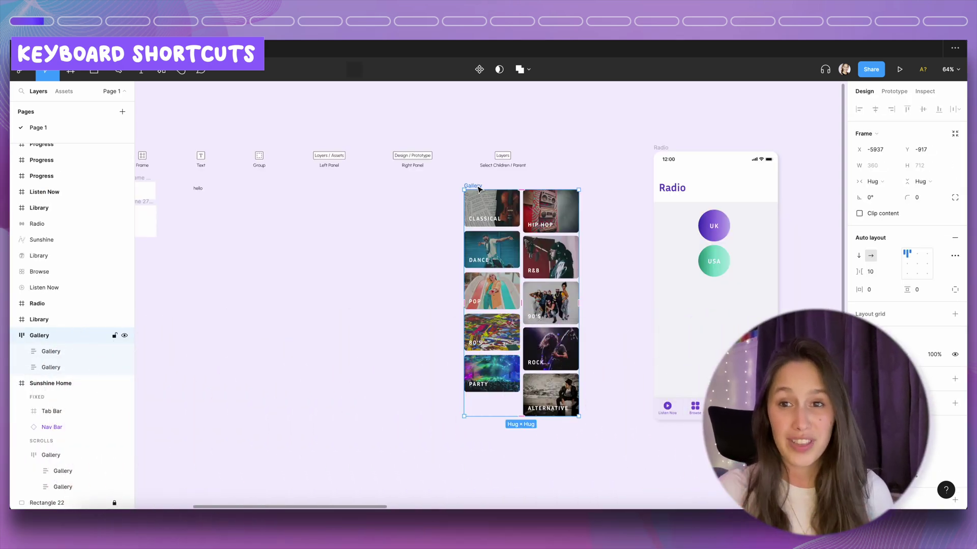
Step: Expand the Gallery frame's first nested column down to its Classical text layer and collapse the whole Gallery frame again
click(22, 351)
click(33, 367)
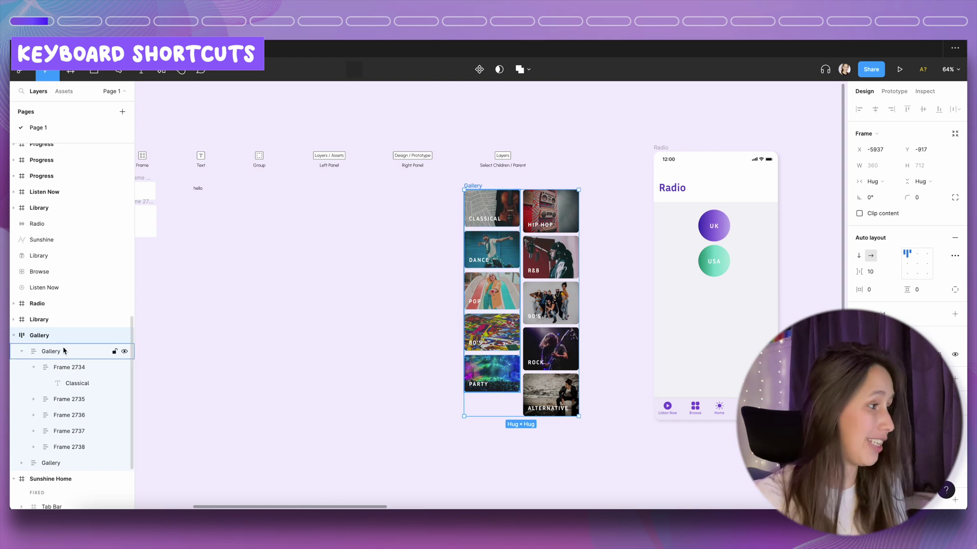
click(14, 336)
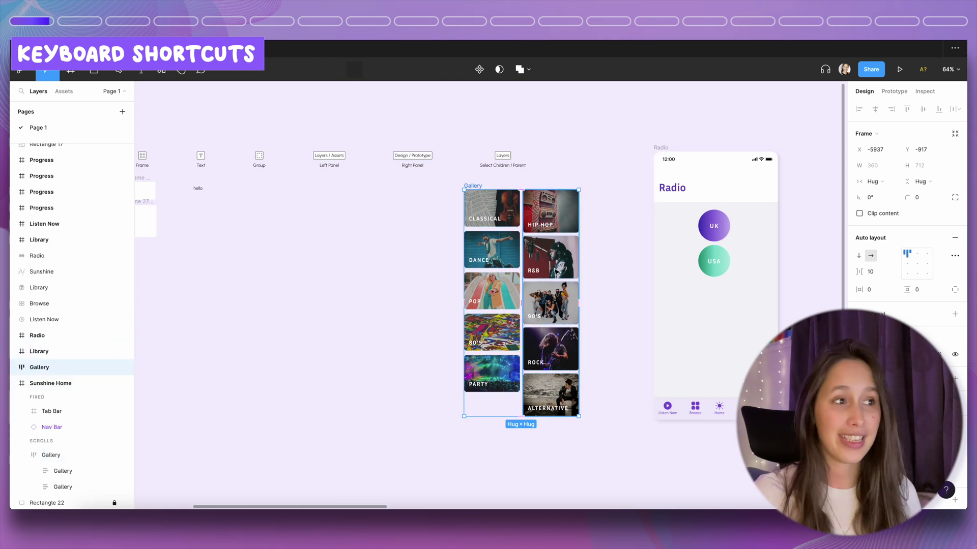
Step: Select the child columns inside the Gallery frame and move the selection back up to their parent
key(Return)
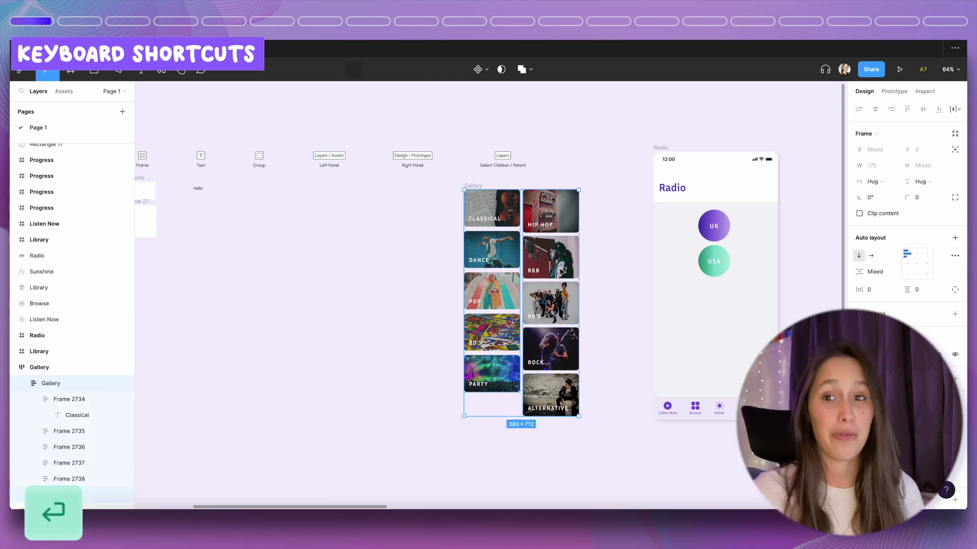
key(Return)
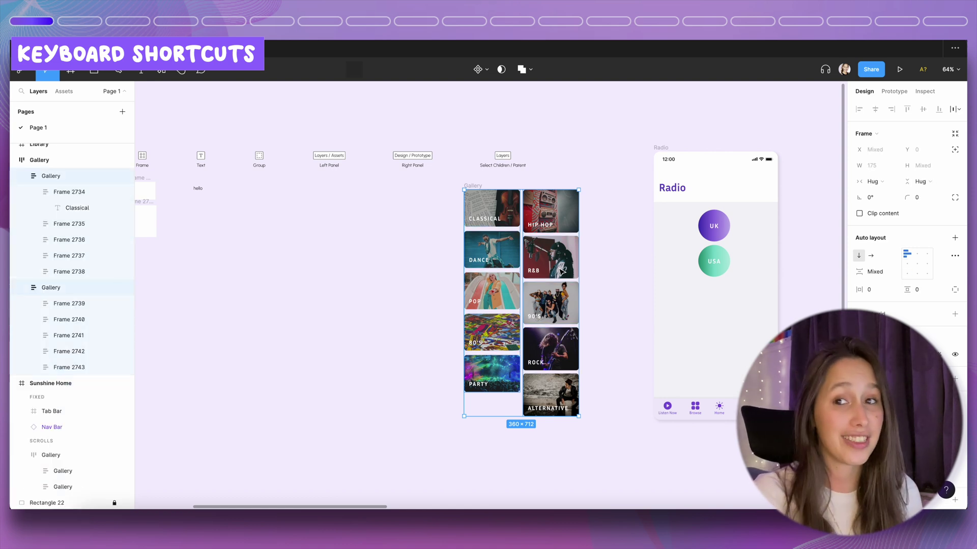
key(shift+Return)
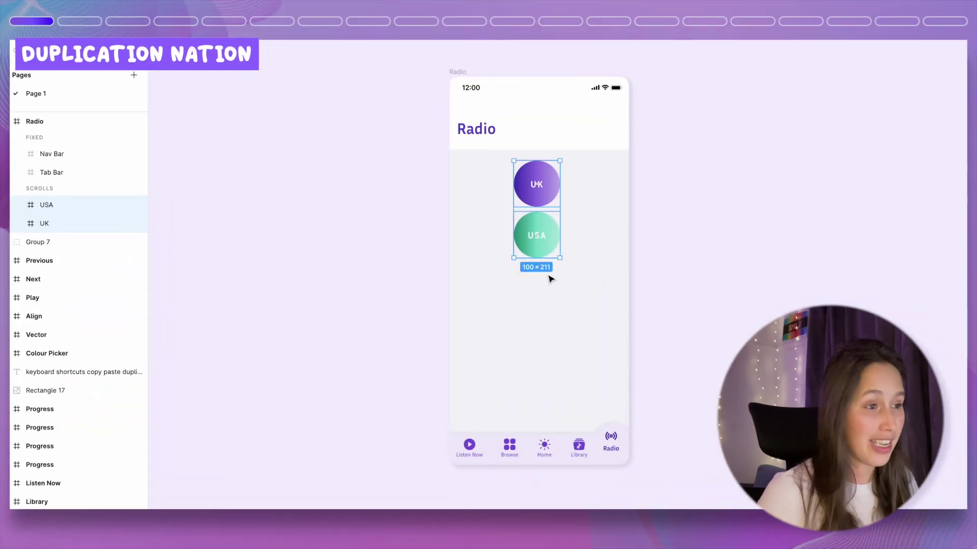
Step: Copy and paste the UK and USA circles, move the pasted pair lower in the Radio screen, and delete it
key(super+c)
key(super+v)
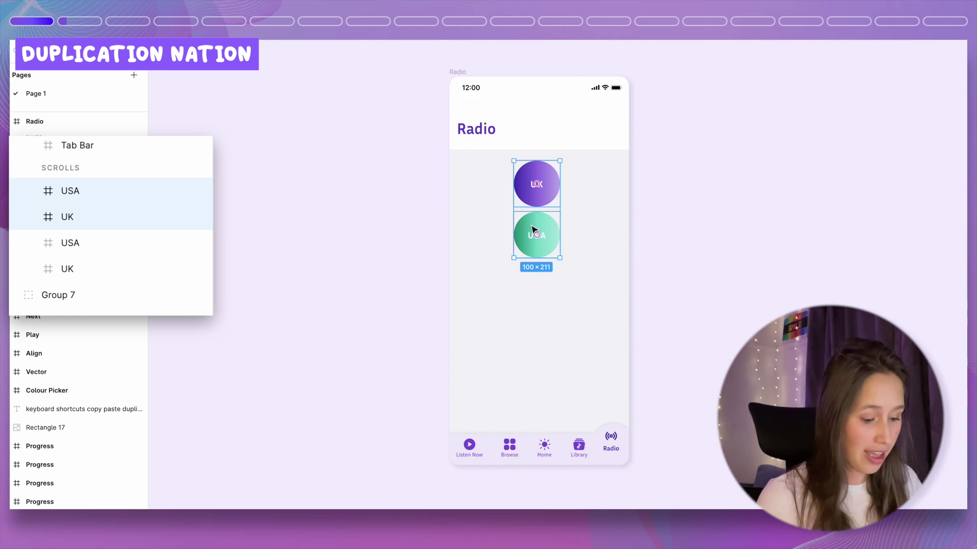
drag(534, 233, 571, 349)
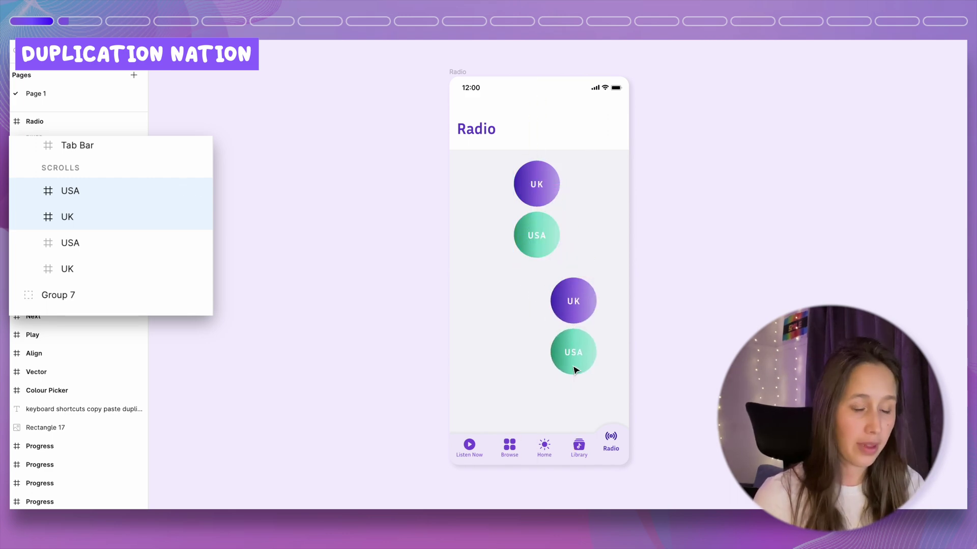
key(Delete)
Step: Duplicate the original UK and USA circles in place and delete the duplicates
click(531, 253)
shift+click(544, 184)
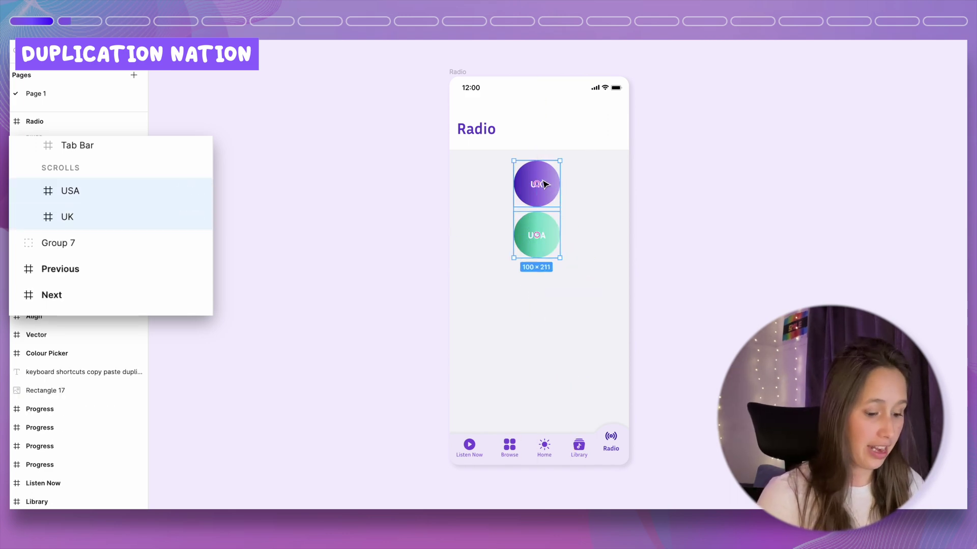
key(super+d)
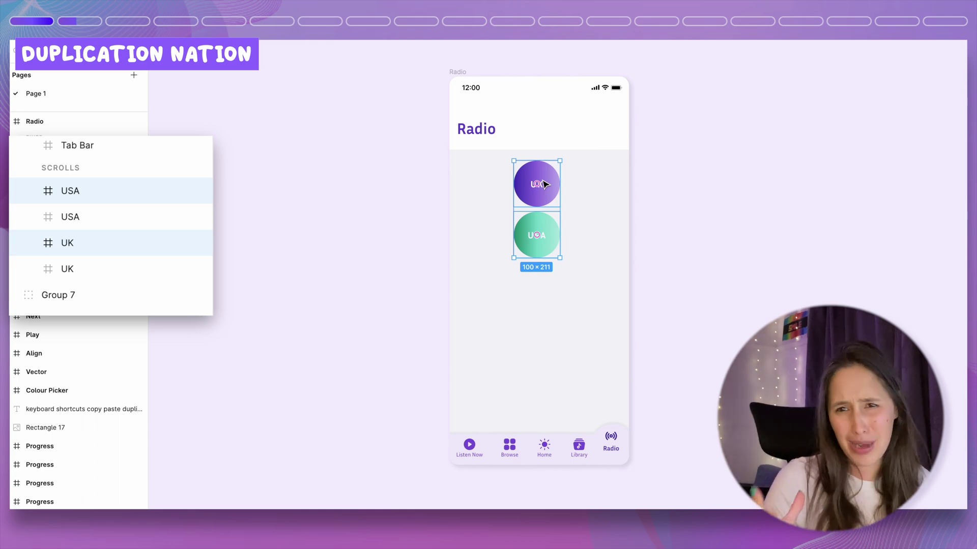
key(Delete)
Step: Wrap the UK and USA circles in an auto layout frame and select both circles inside it
click(538, 185)
shift+click(546, 229)
key(shift+a)
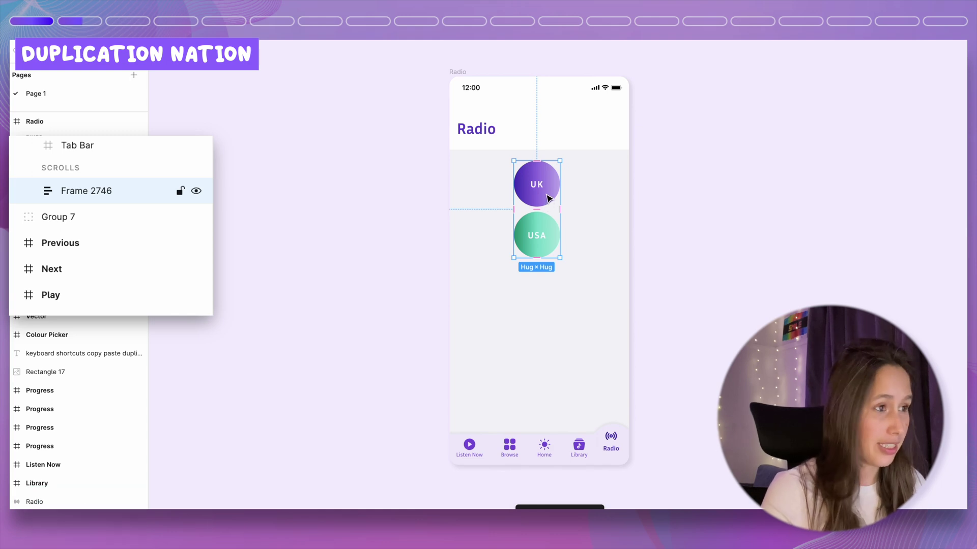
key(Return)
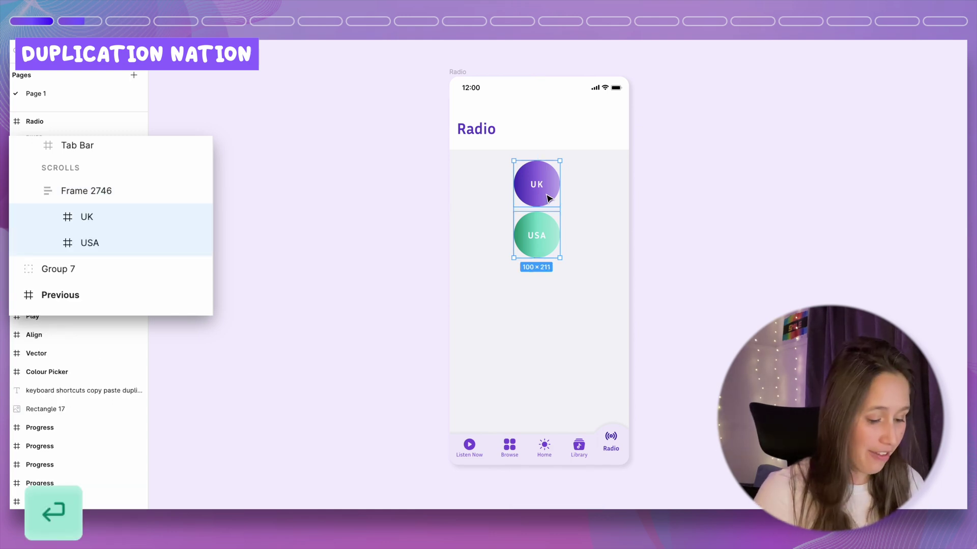
Step: Paste copies of both circles inside the auto layout frame, undo the paste, and duplicate the circles instead
key(super+c)
key(super+v)
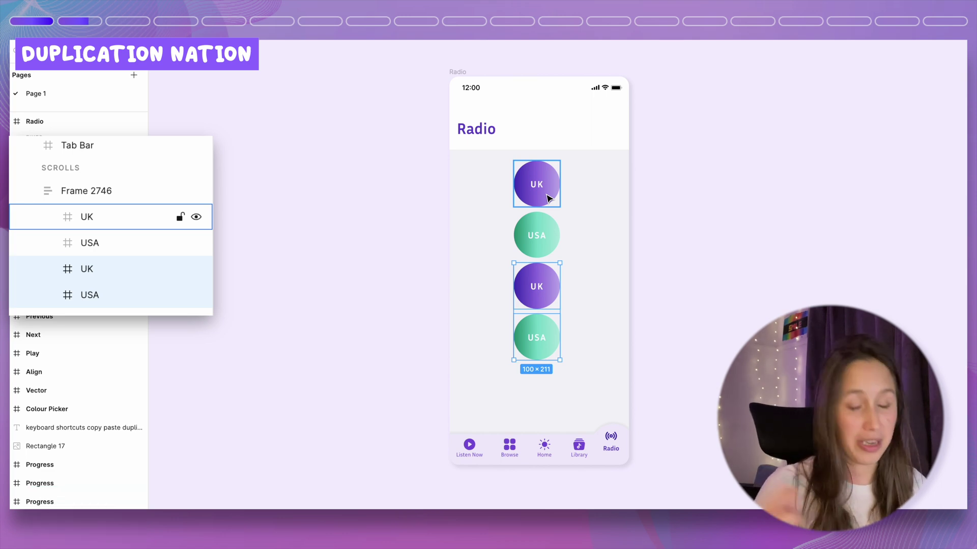
key(super+z)
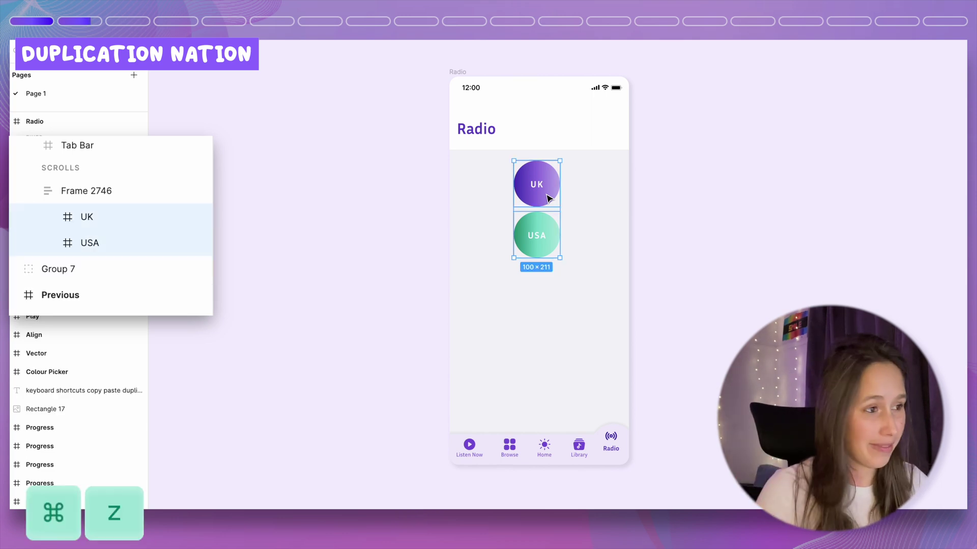
key(super+d)
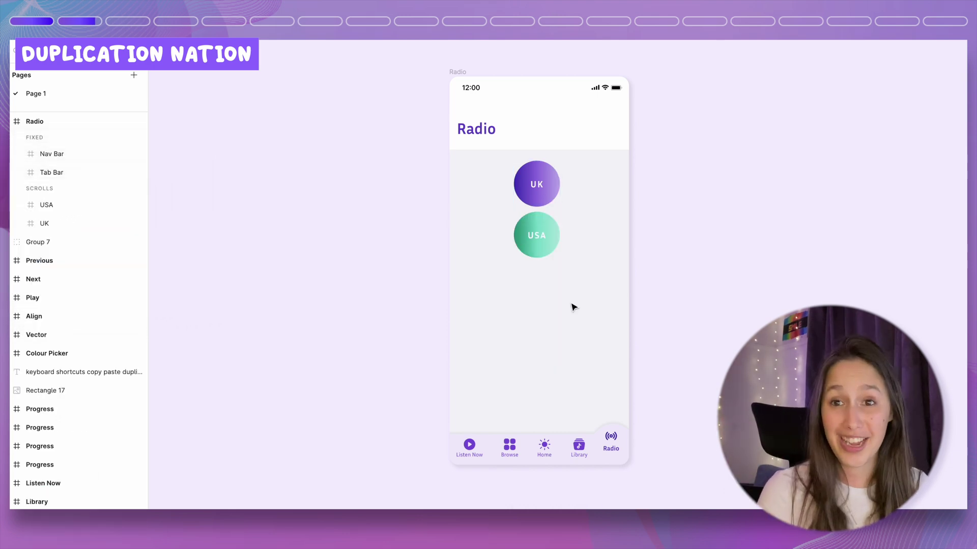
Step: Place a copy of the USA circle straight below the original in the Radio screen
click(538, 239)
key(alt)
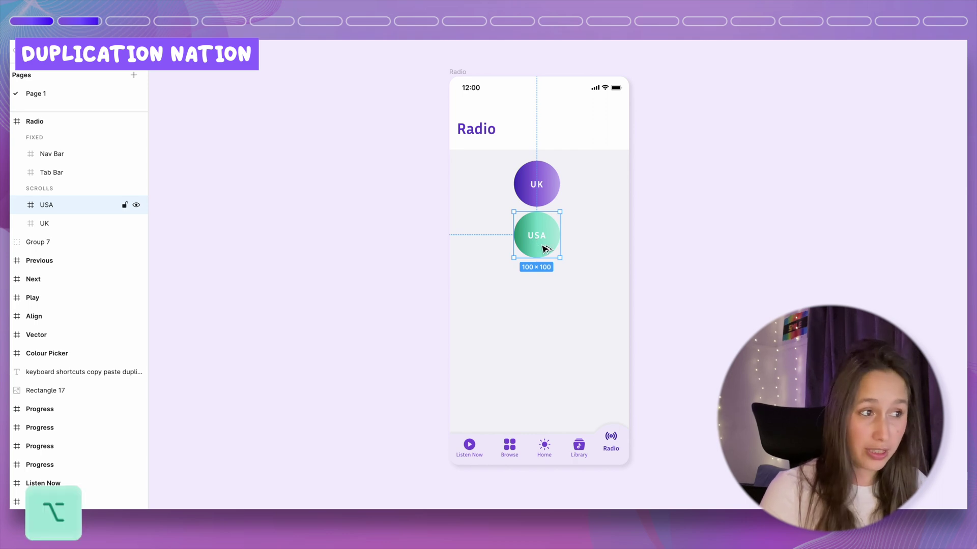
drag(545, 248, 544, 327)
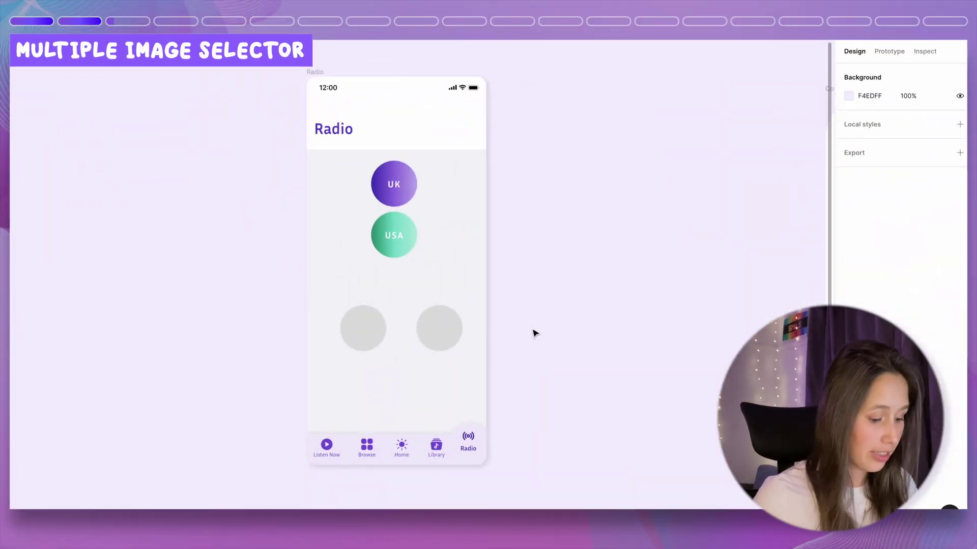
Step: Place USA.png and UK.jpeg together, filling one grey circle on the Radio screen with the UK flag and the other with the USA flag
key(super+shift+k)
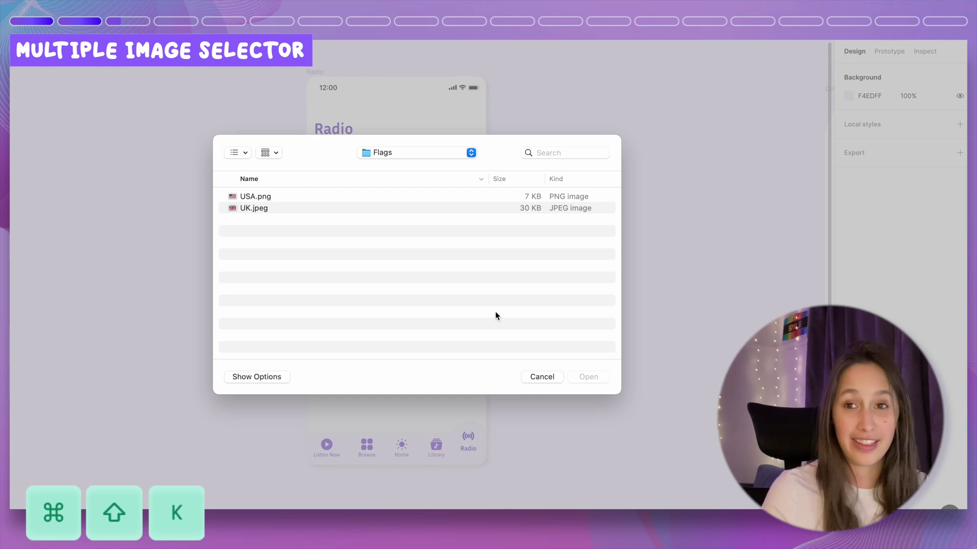
drag(330, 228, 303, 179)
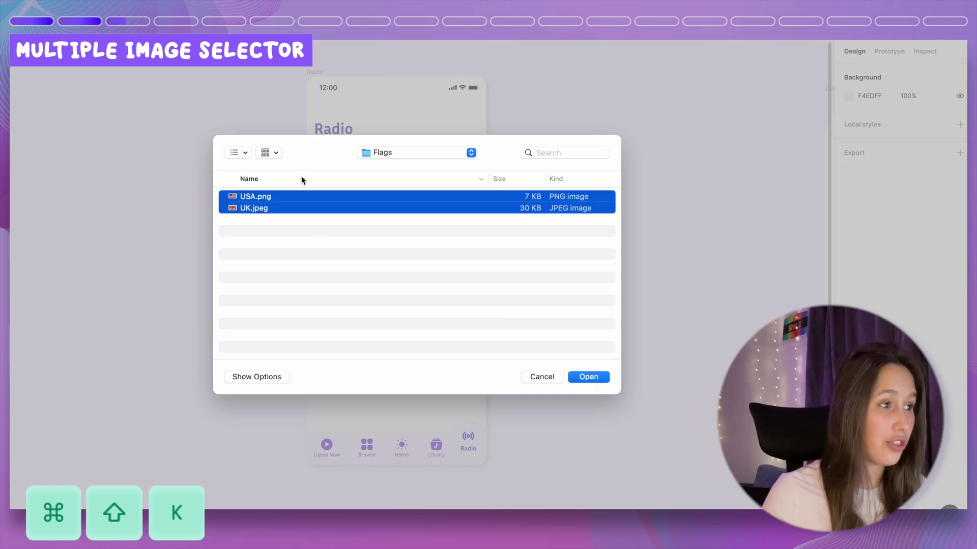
click(584, 376)
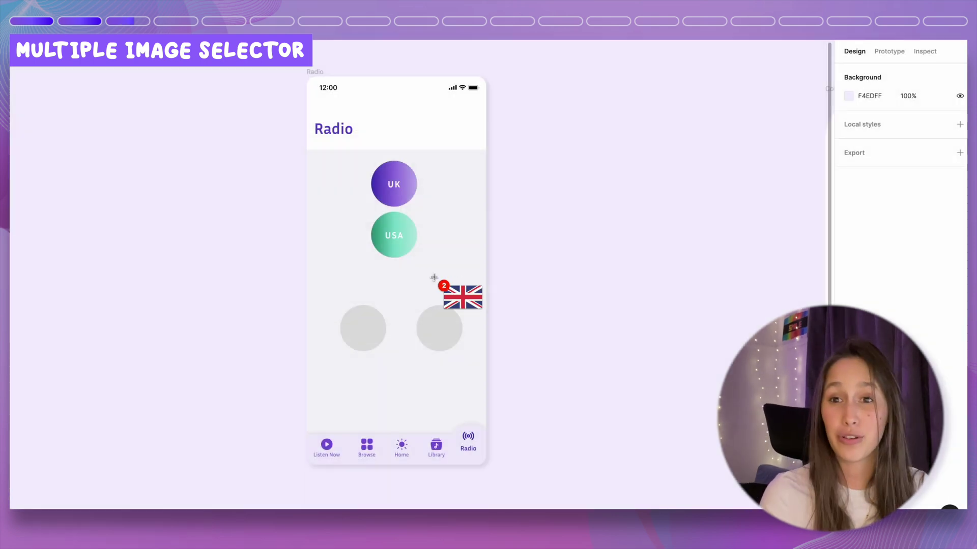
click(363, 323)
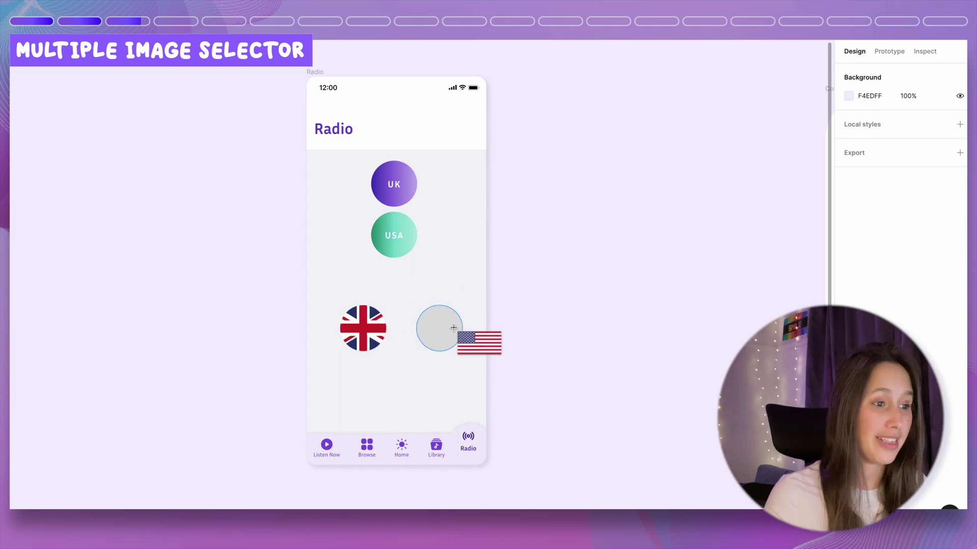
click(441, 324)
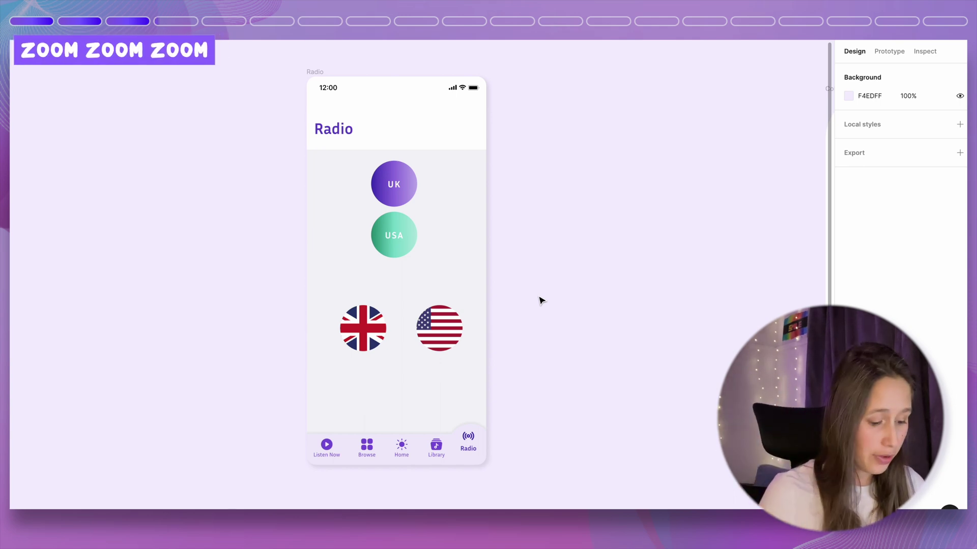
Step: Zoom the canvas out and in, and fit all frames of the page in view
scroll(534, 301, down, 3)
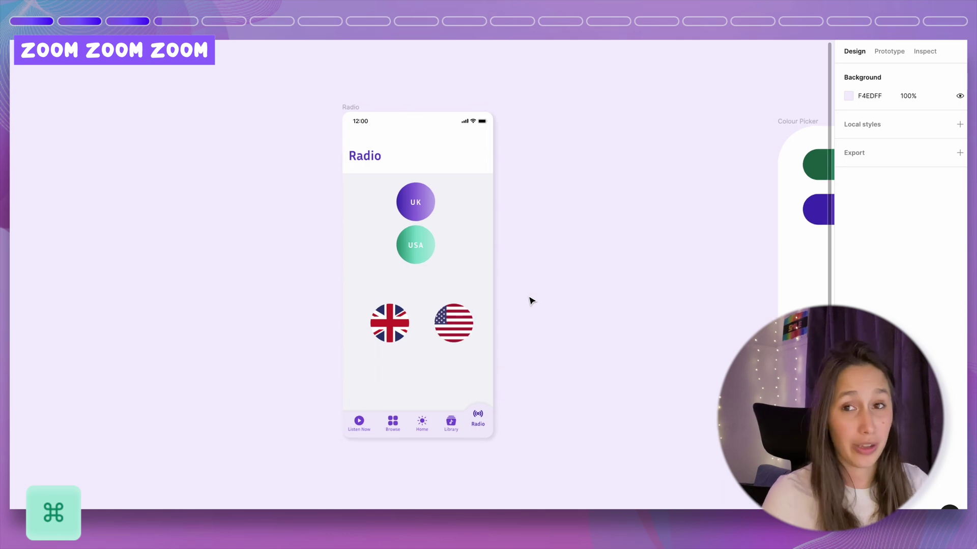
key(super+minus)
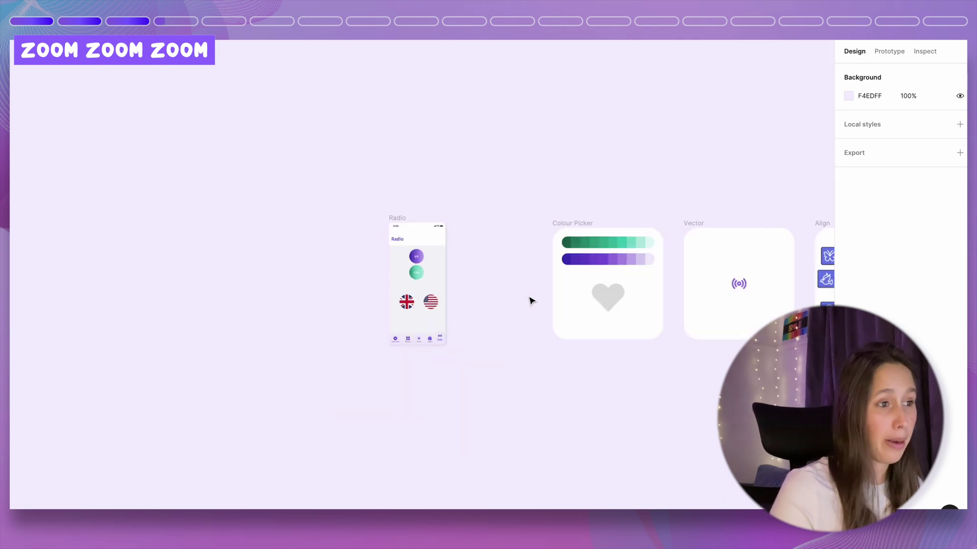
key(super+plus)
key(super+plus)
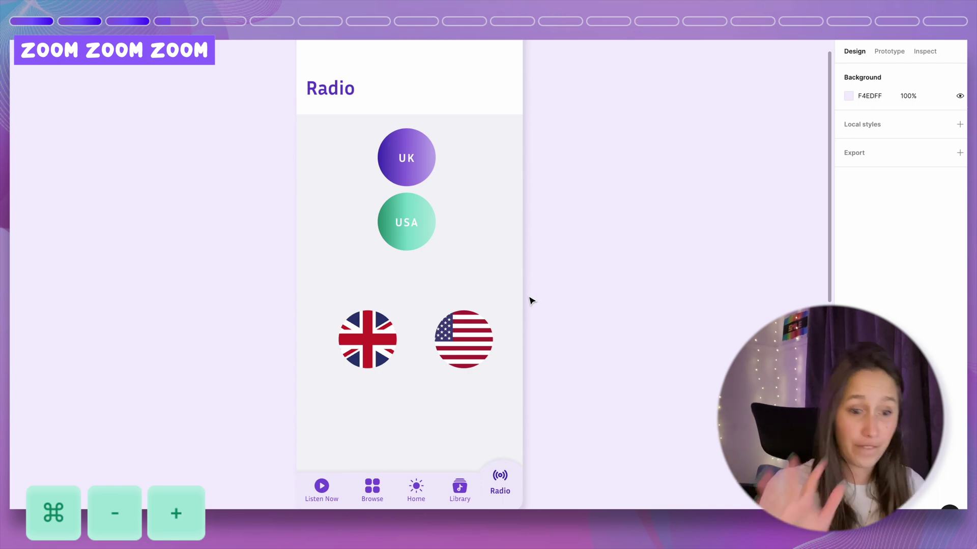
key(shift+1)
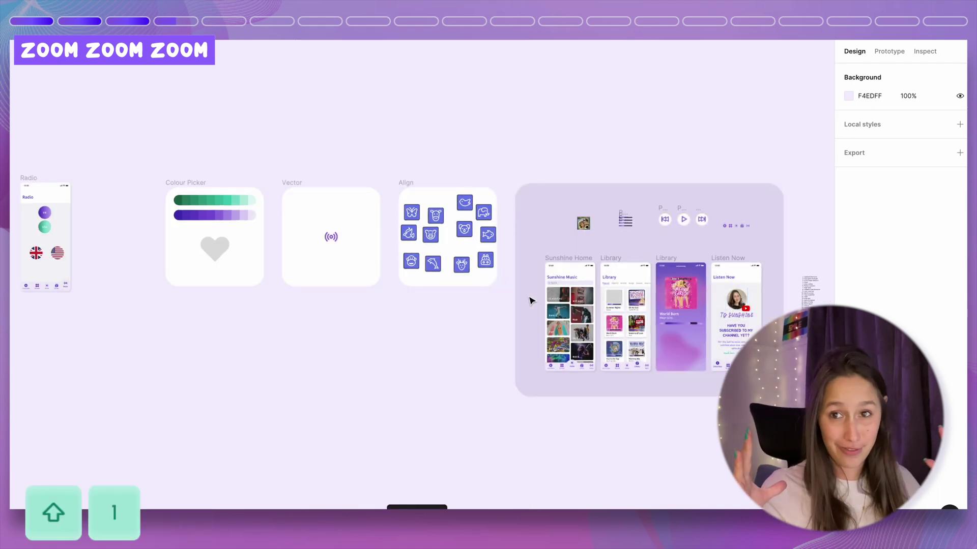
Step: Zoom to the Radio frame, selecting it first on the canvas and again from its layer
click(30, 178)
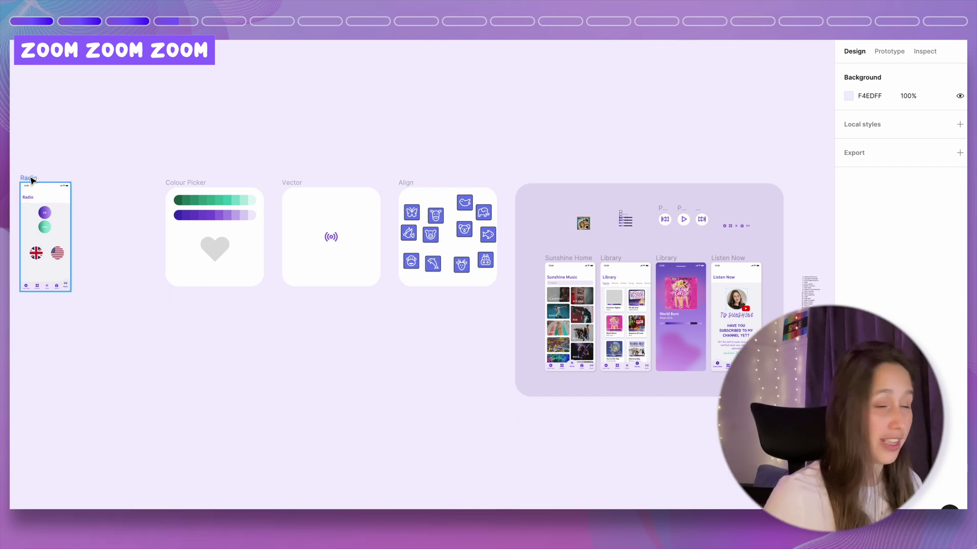
click(31, 179)
key(shift+2)
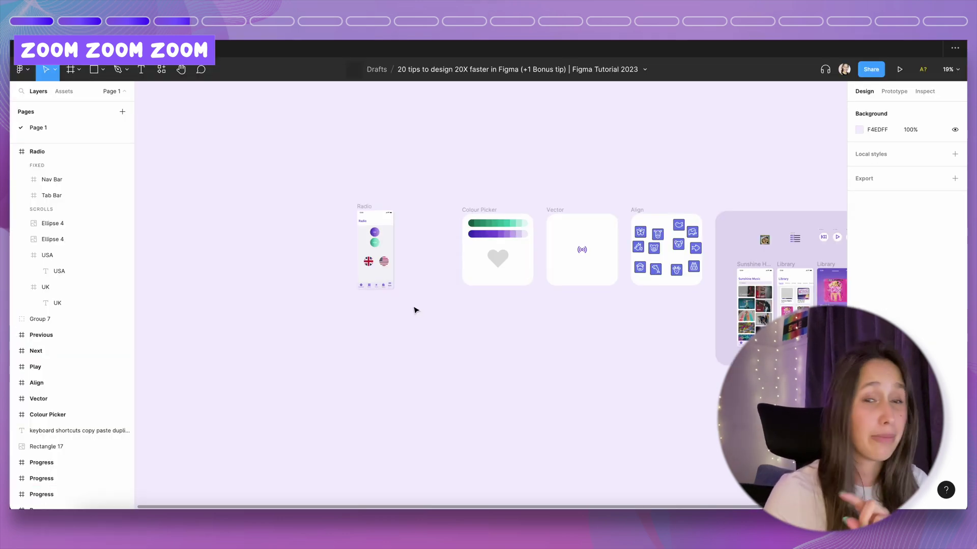
click(24, 154)
key(shift+2)
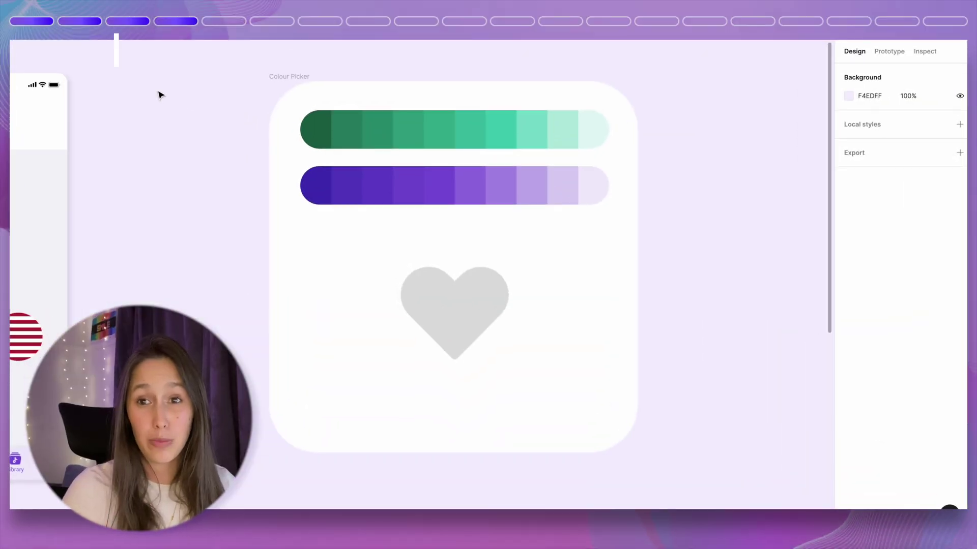
Step: Fill the heart with purple 7346D0 sampled from the palette, and replace it with sampled green 62D8C5
click(457, 292)
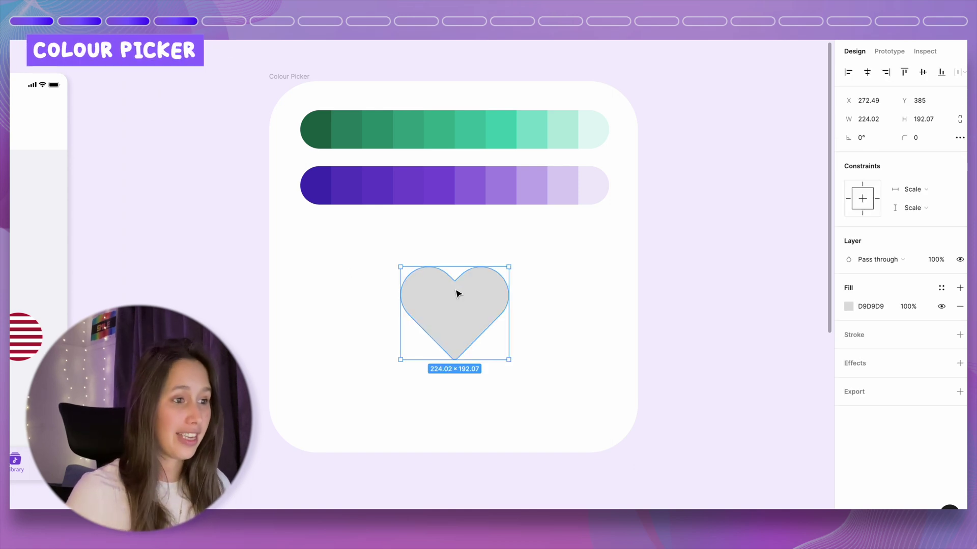
key(i)
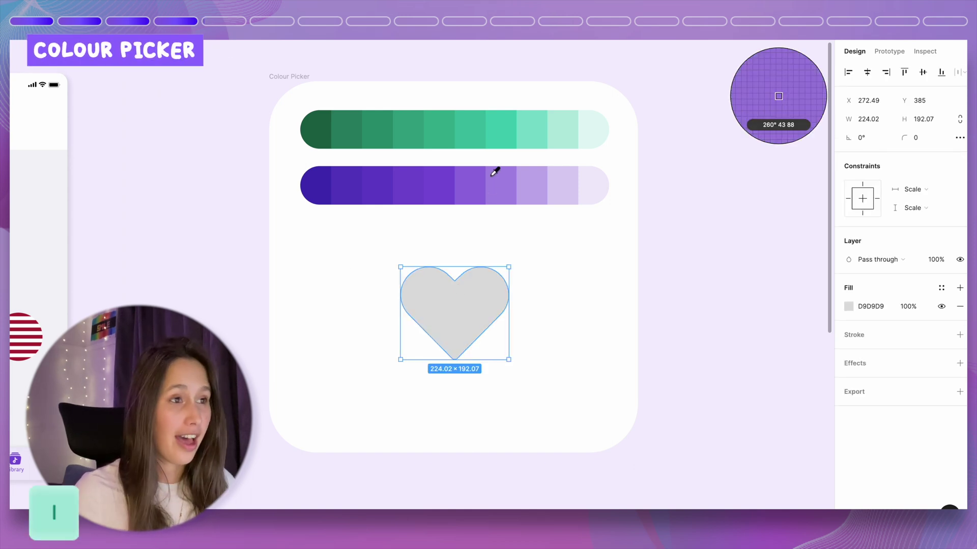
click(431, 187)
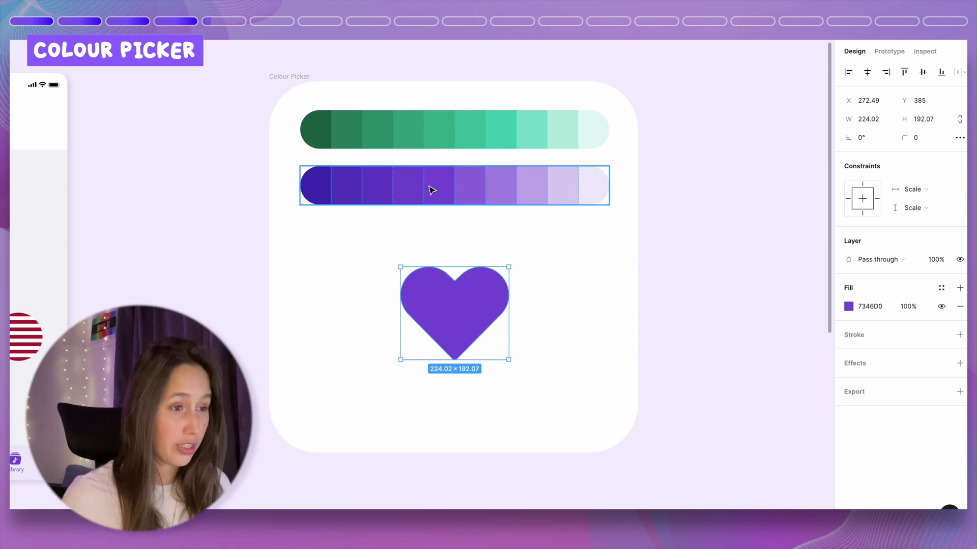
key(ctrl+c)
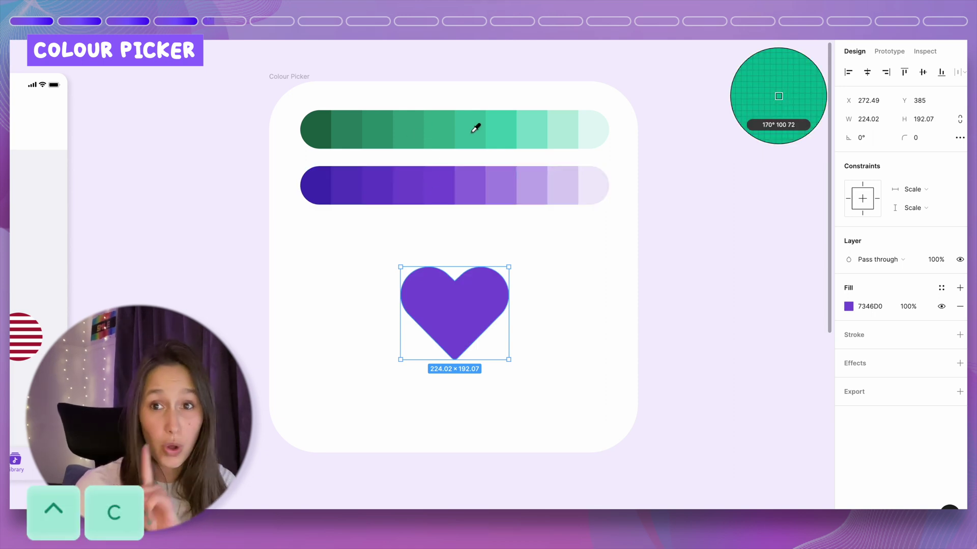
click(538, 125)
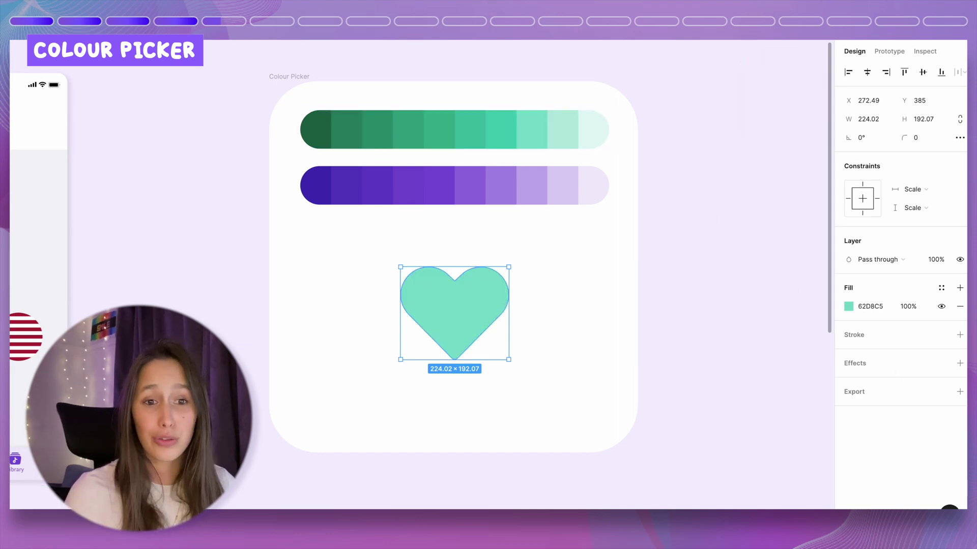
Step: Add an inside stroke of weight 7 to the heart and sample palette colours for its fill (9F7FE0) and its stroke (a green)
click(960, 335)
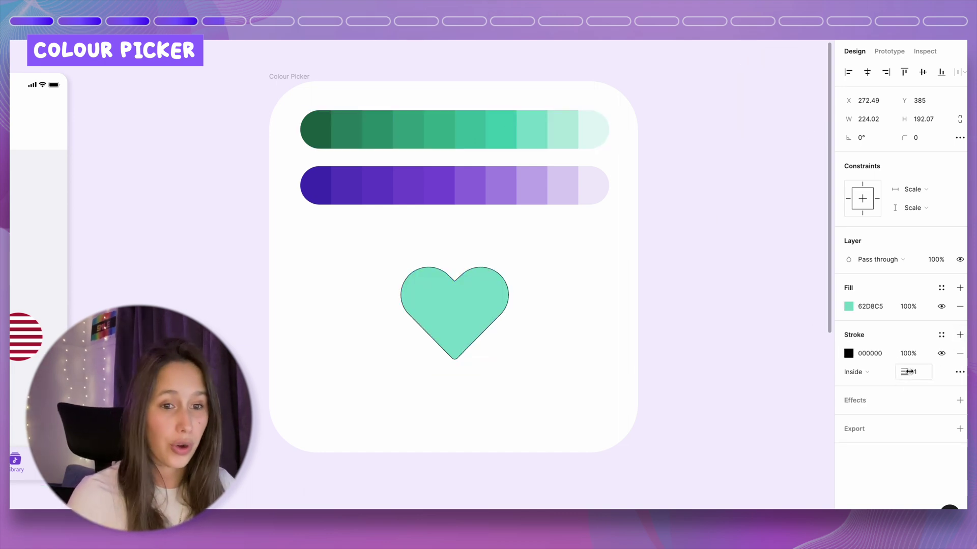
drag(908, 372, 917, 372)
key(i)
click(503, 178)
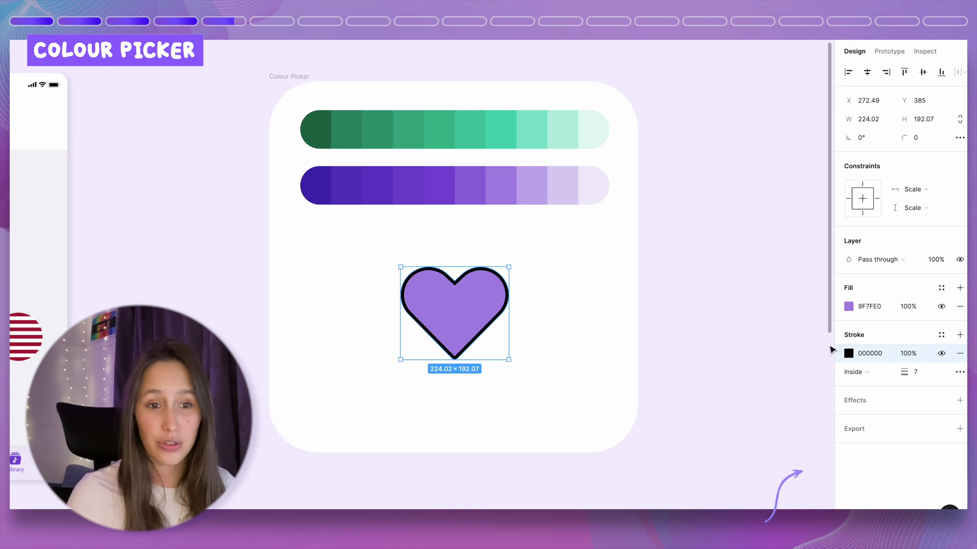
key(i)
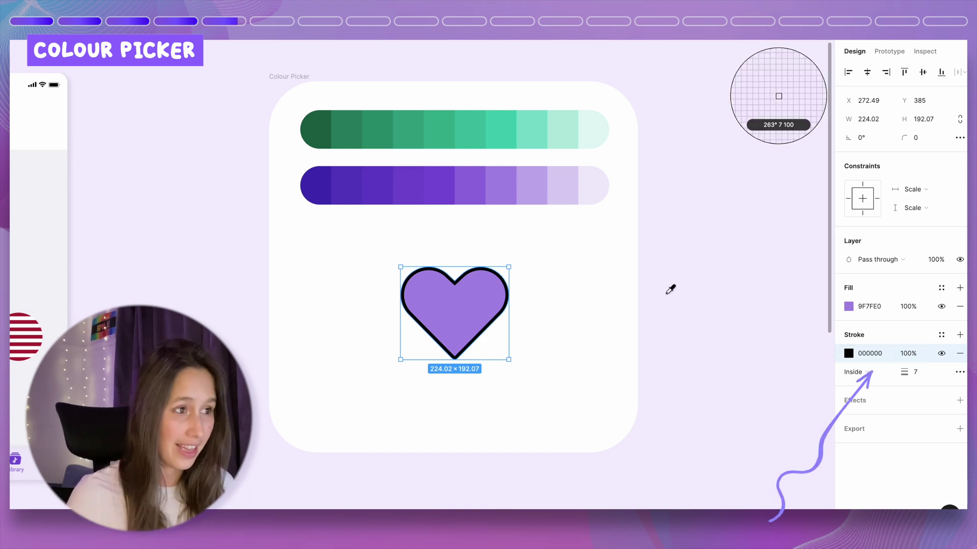
click(388, 149)
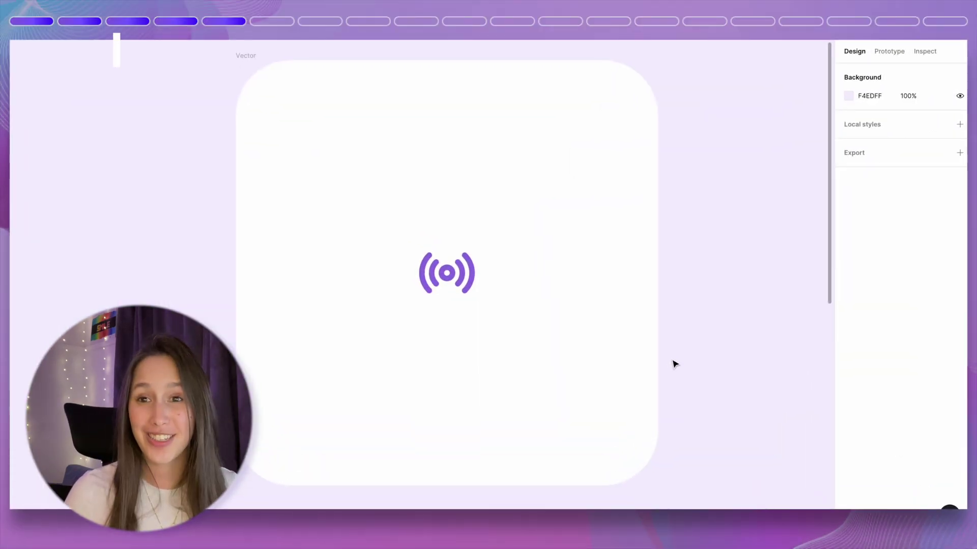
Step: Try enlarging the radio icon in the Vector frame to about 300 × 212 with its live stroke
click(466, 289)
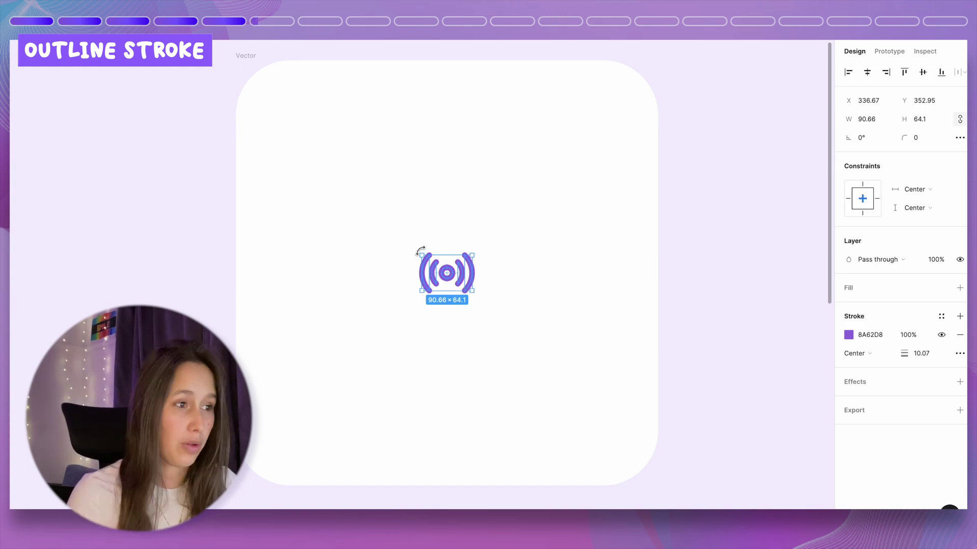
drag(421, 252, 318, 173)
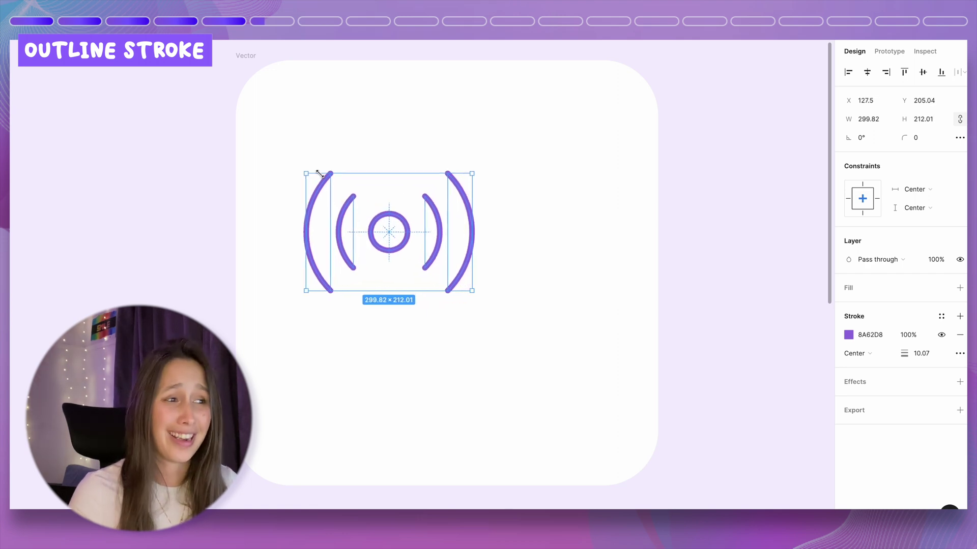
click(352, 154)
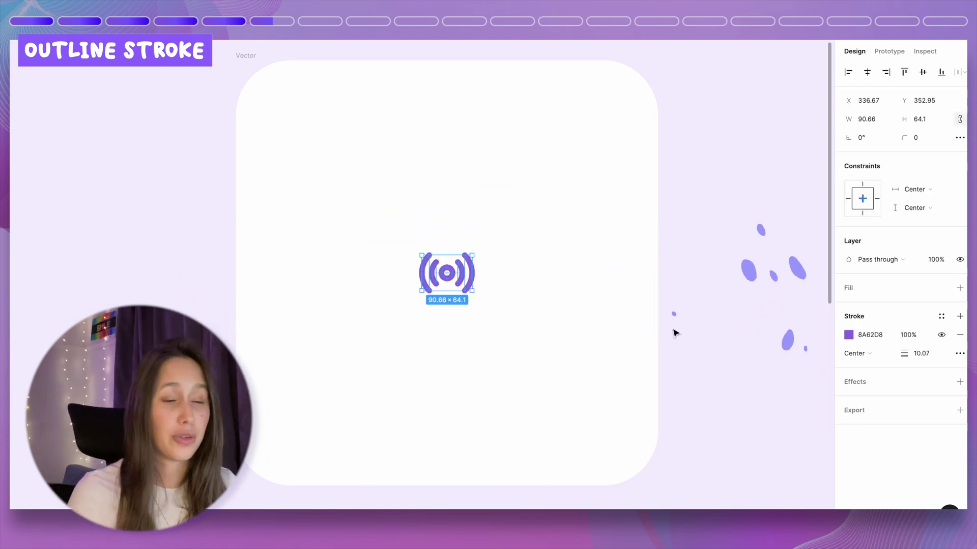
Step: Outline the stroke of the radio icon and scale the outlined icon up
right_click(476, 269)
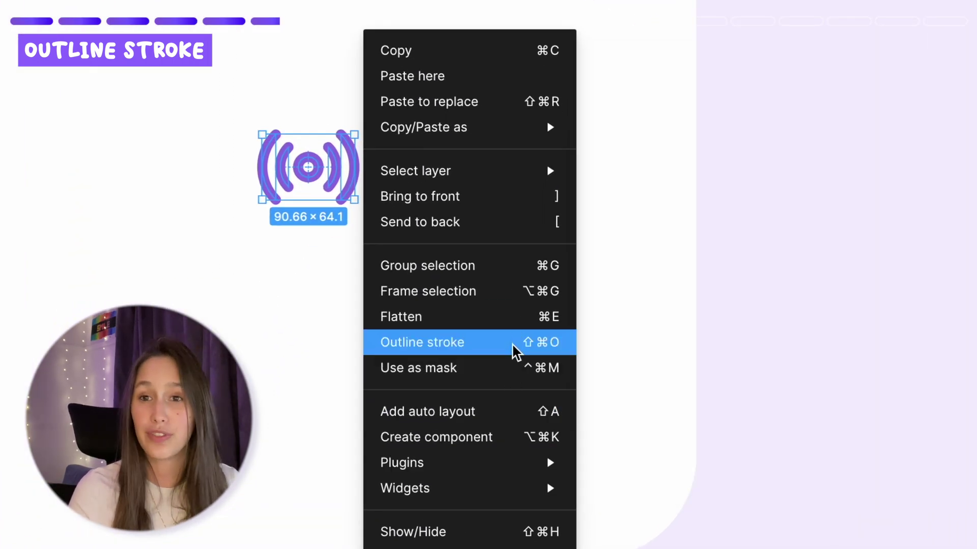
click(513, 346)
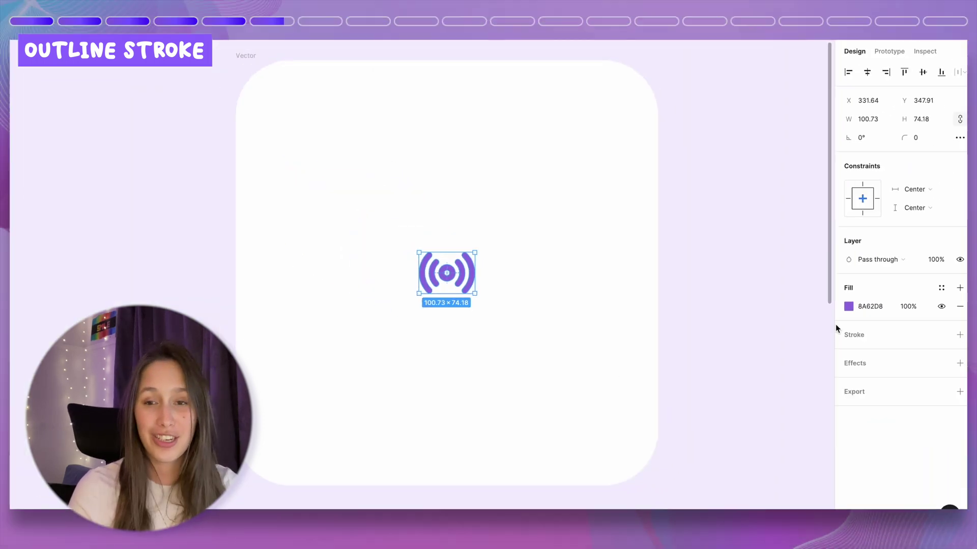
drag(417, 248, 287, 154)
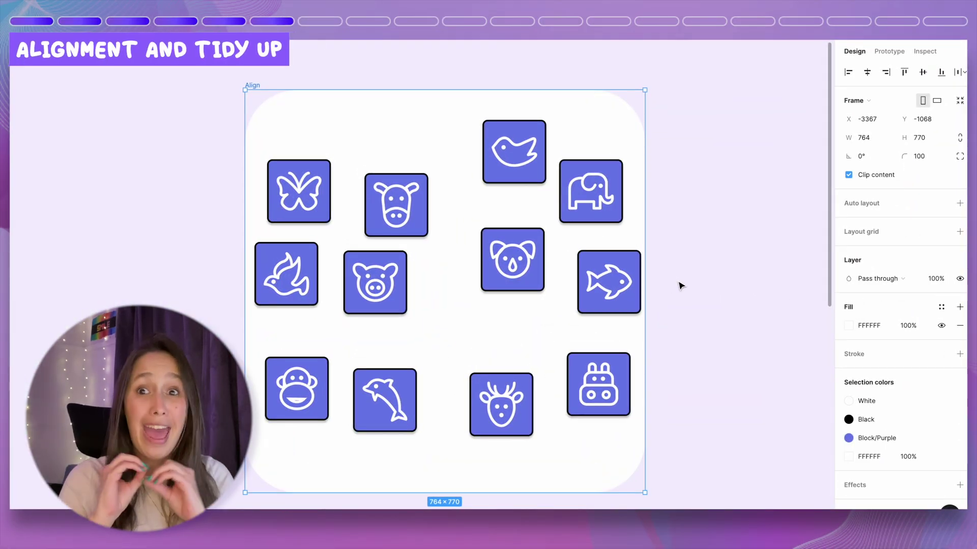
Step: Select all animal icons inside the Align frame and tidy them up into an even grid
key(Escape)
click(253, 86)
key(Return)
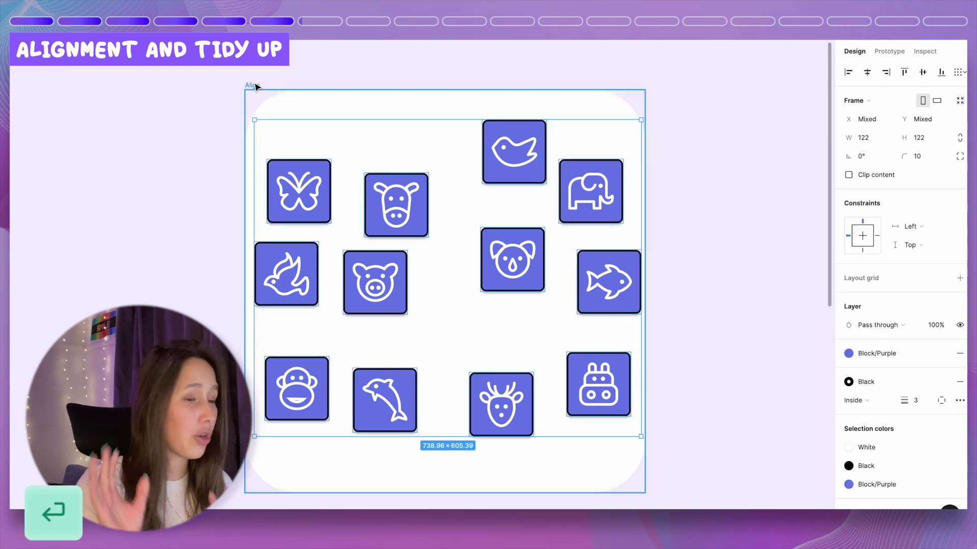
mouse_move(662, 392)
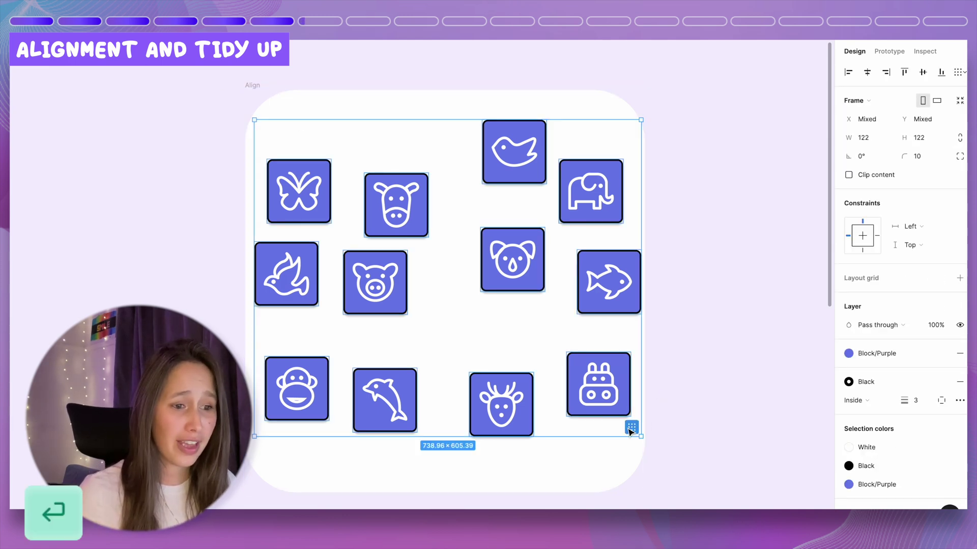
click(957, 72)
click(957, 80)
click(631, 435)
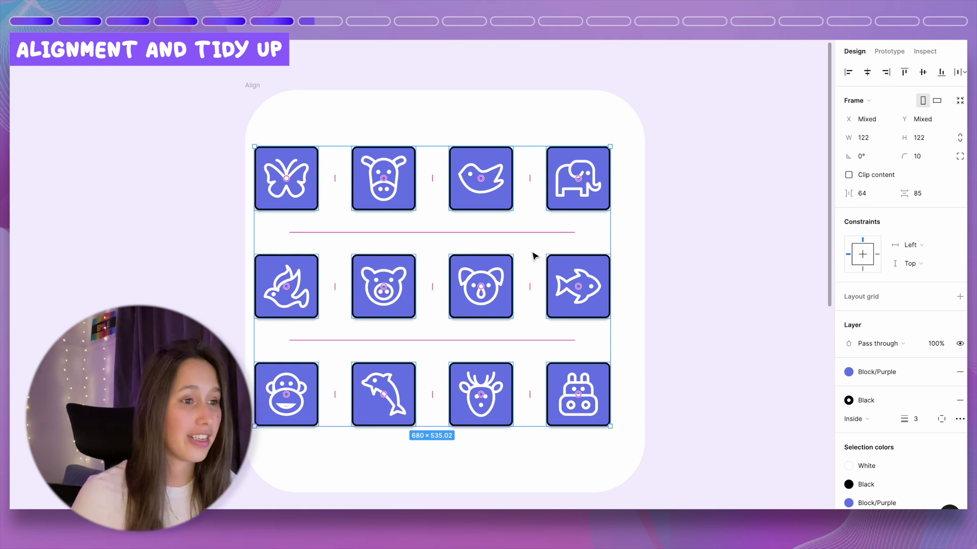
Step: Set both the horizontal and vertical spacing between the animal icons to 20
mouse_move(522, 285)
drag(522, 285, 500, 284)
click(874, 194)
text(20)
key(Tab)
text(20)
key(Return)
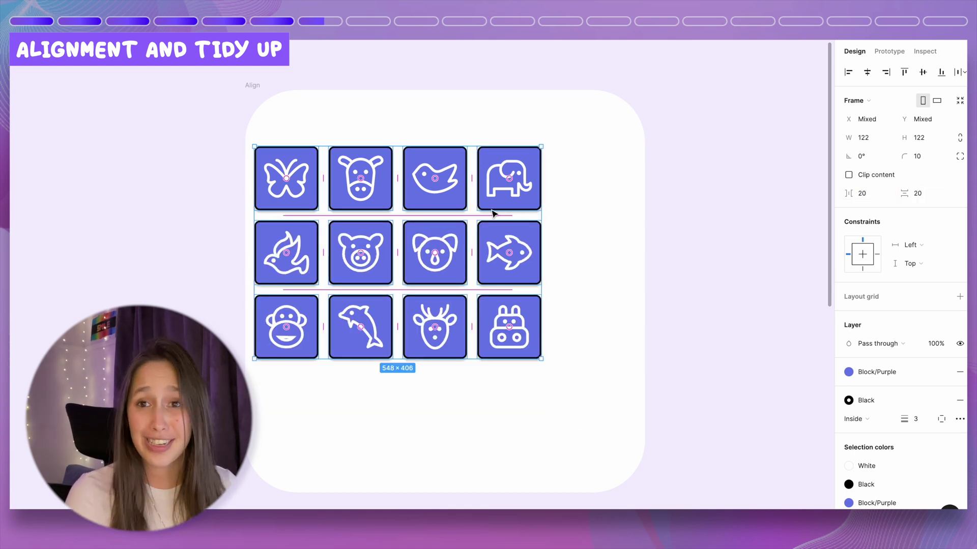
Step: Centre the icon grid horizontally and vertically within the Align frame as one block, and shift it slightly up and left
key(shift)
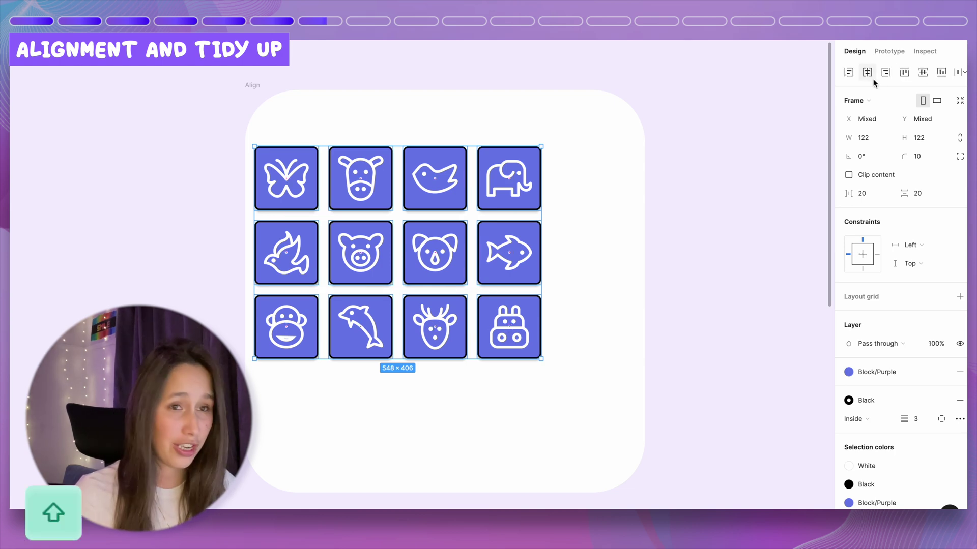
shift+click(868, 72)
shift+click(923, 72)
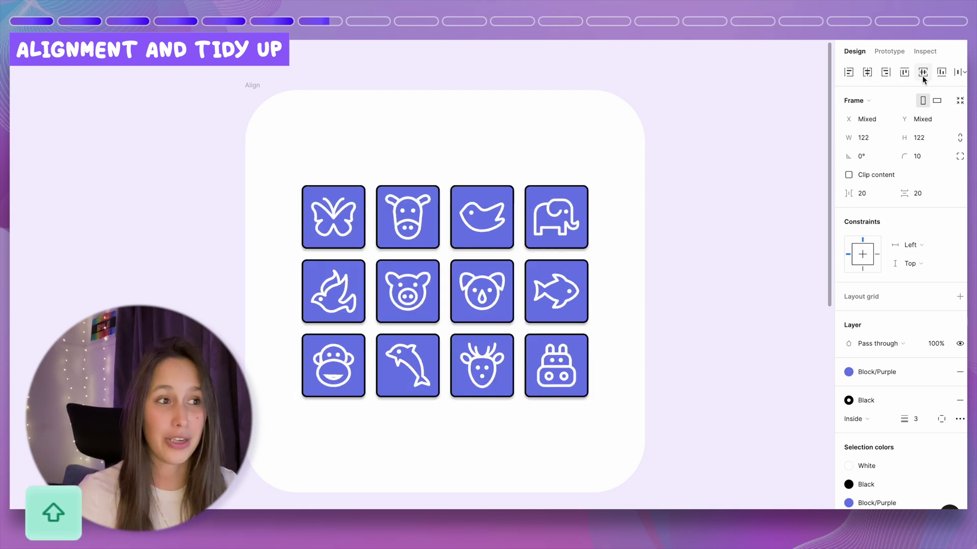
key(ctrl+z)
key(ctrl+z)
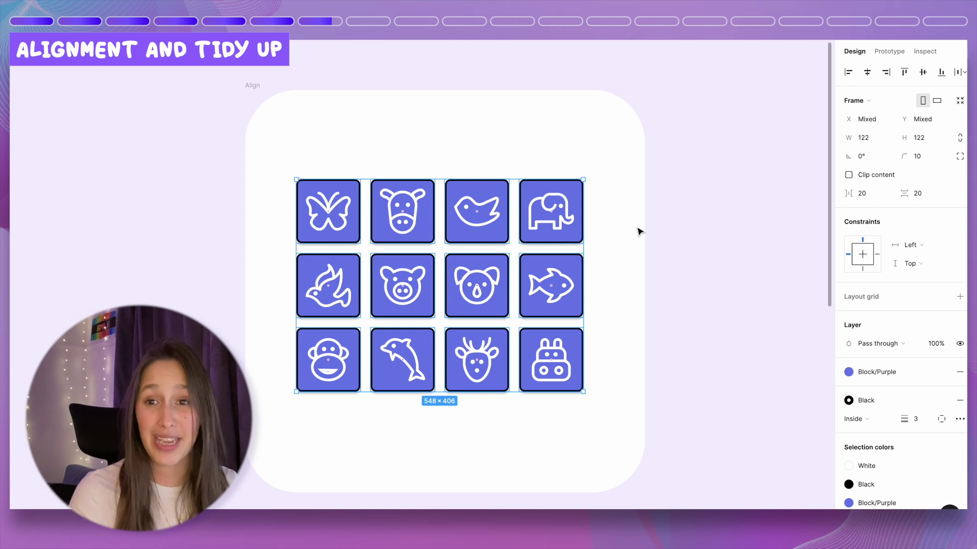
mouse_move(563, 216)
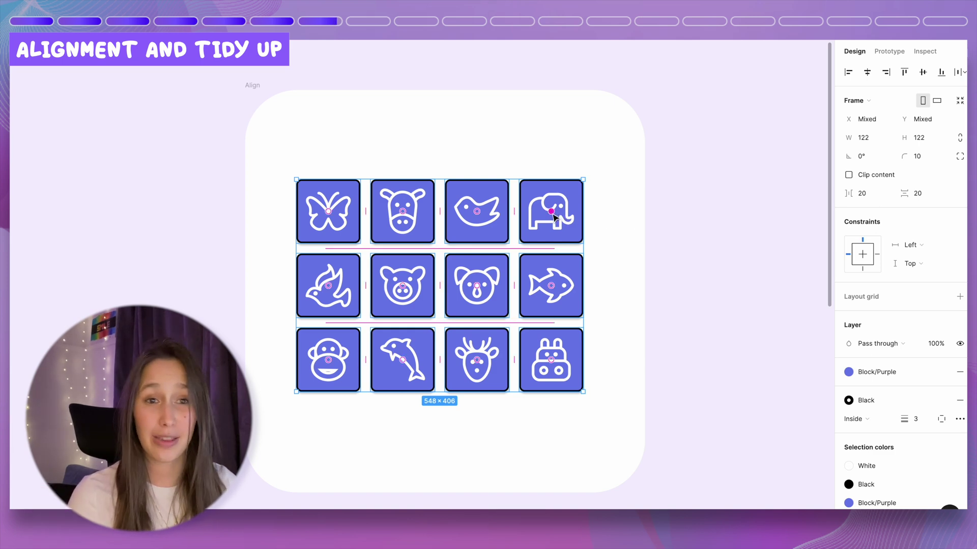
Step: Swap the elephant icon with the bird icon to its left in the grid's top row and clear the selection
drag(552, 214, 493, 216)
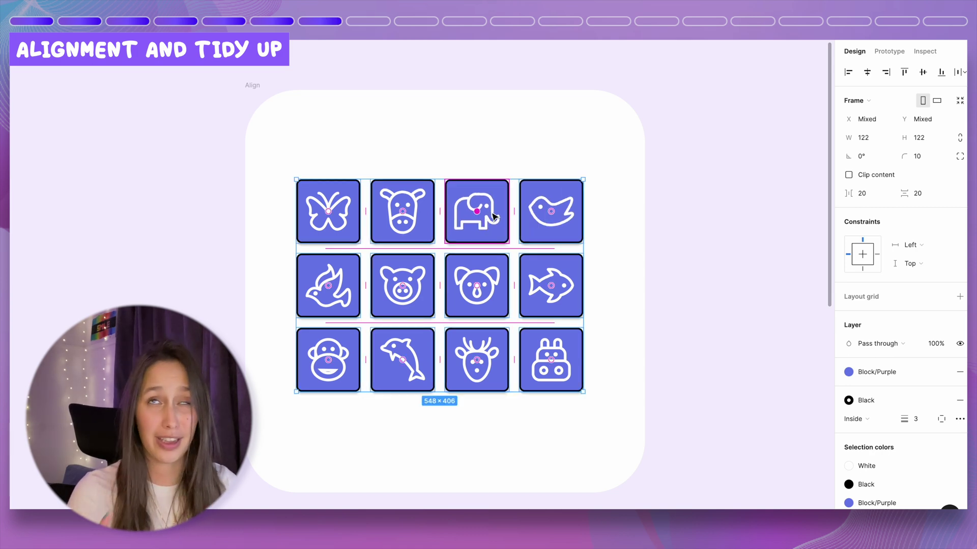
click(362, 145)
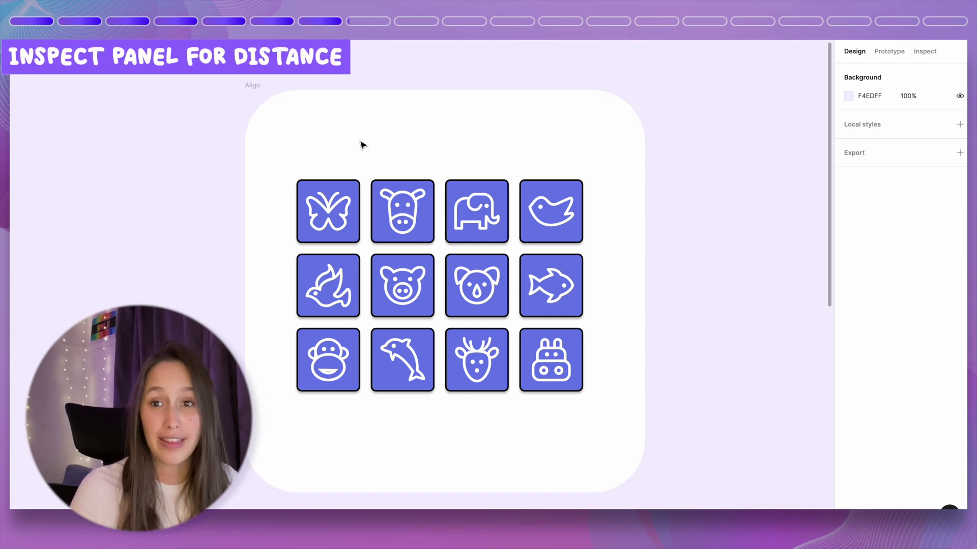
Step: Inspect the elephant icon's distances to the edges of the Align frame, and toggle outline view for the canvas
click(934, 58)
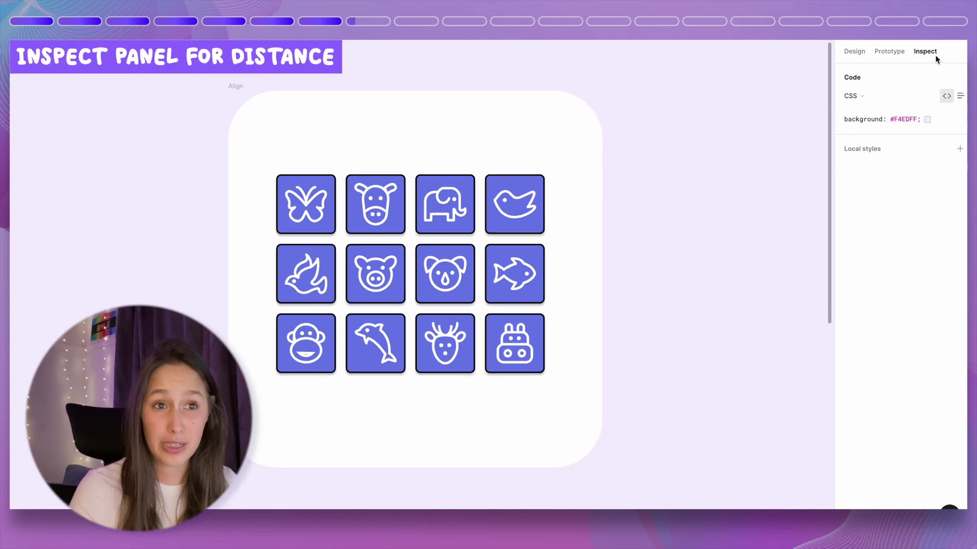
click(445, 204)
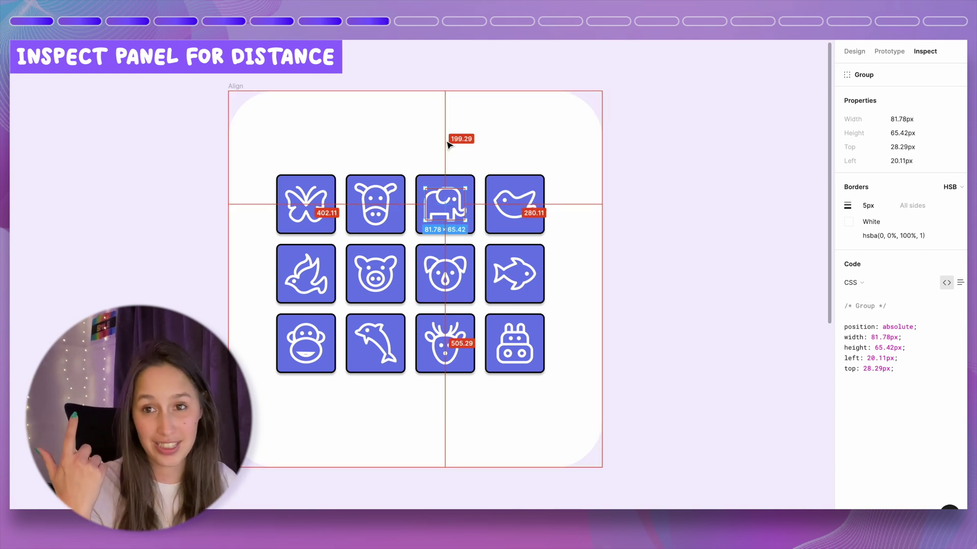
click(619, 151)
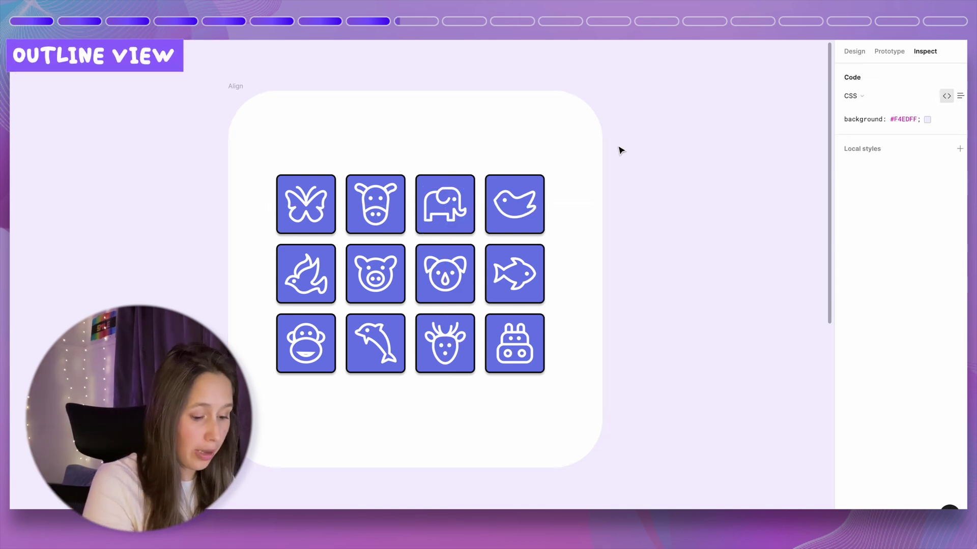
key(super+y)
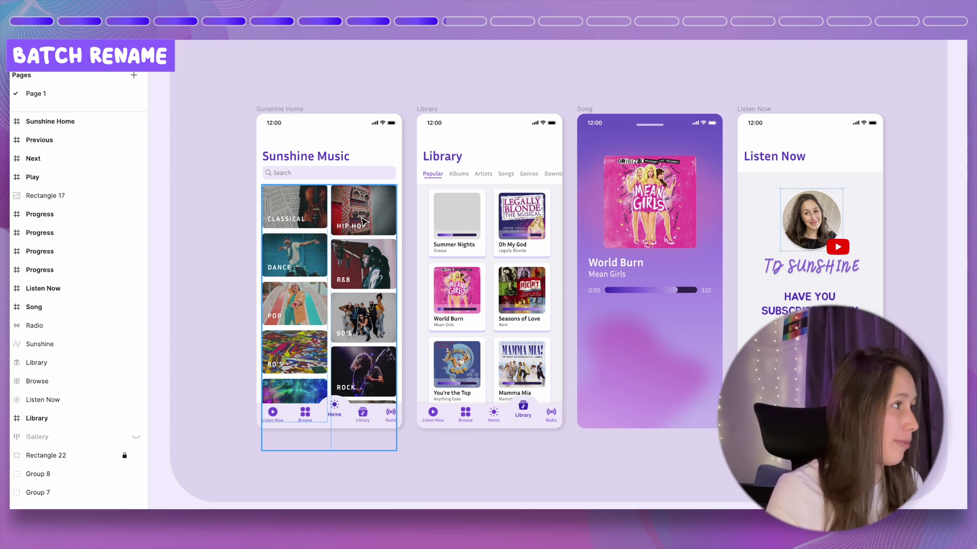
Step: Batch rename the ten category frames in both Gallery columns of Sunshine Home to "Music Category" followed by an ascending number
key(Return)
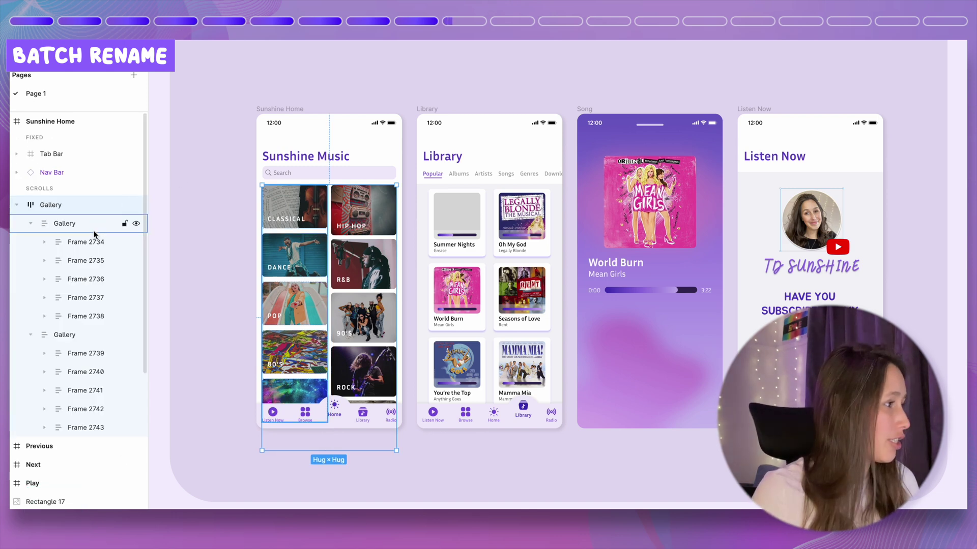
click(64, 223)
click(86, 242)
shift+click(90, 321)
shift+click(91, 354)
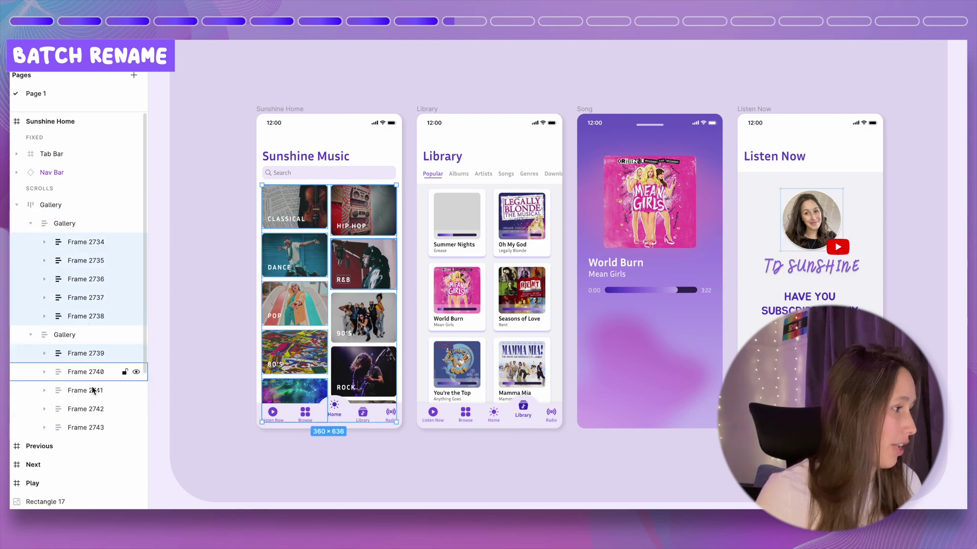
shift+click(99, 427)
key(super+r)
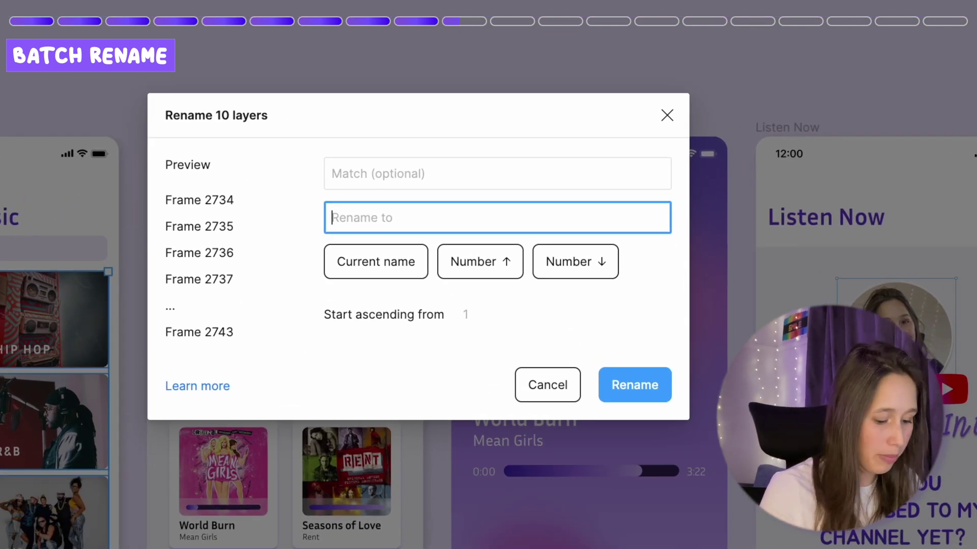
text(Music )
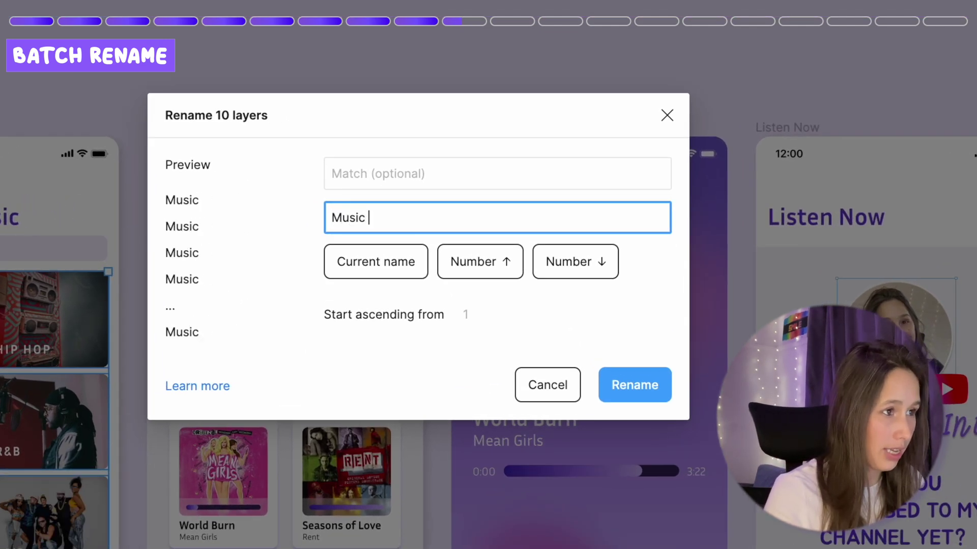
text(Category)
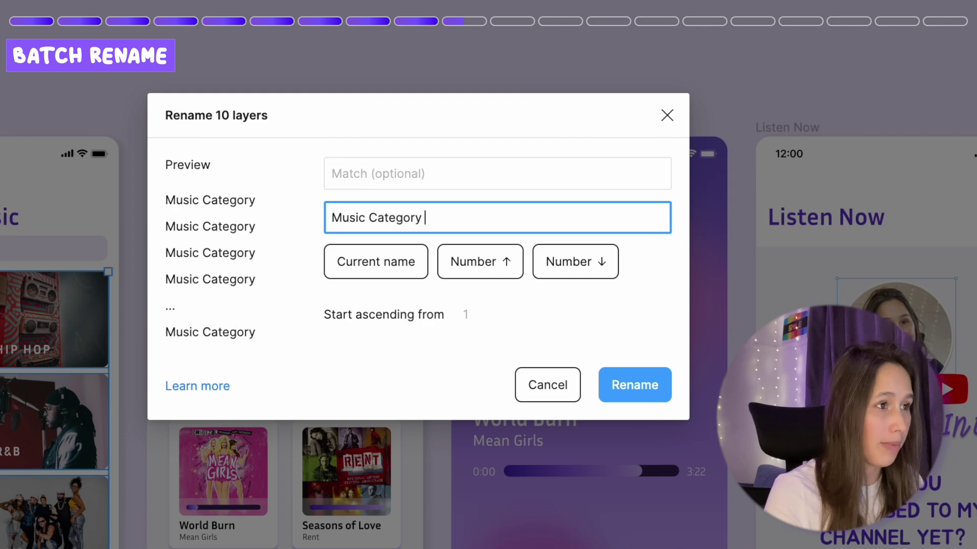
click(469, 261)
click(607, 379)
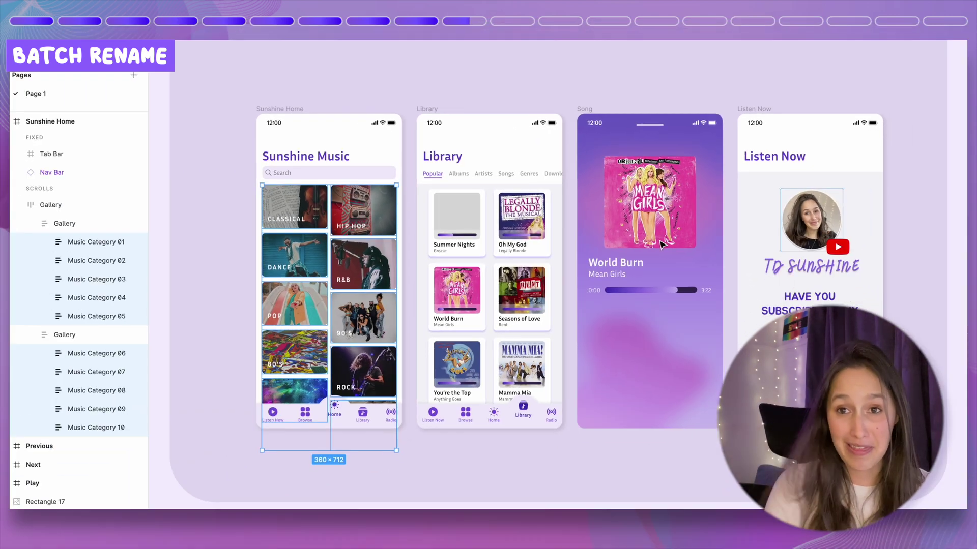
Step: Batch rename the ten selected category layers, replacing the matched word "Music" with an emoji
key(ctrl+r)
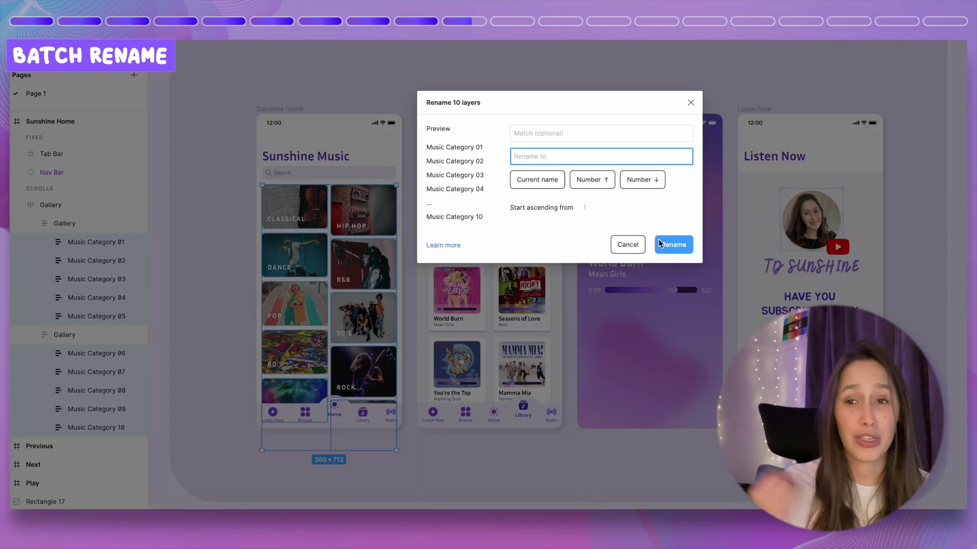
key(shift+Tab)
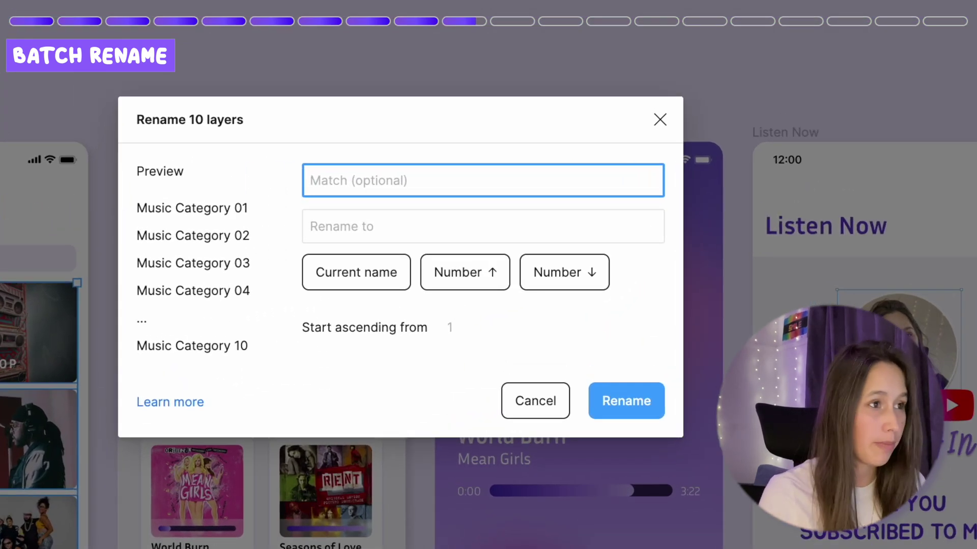
text(Music)
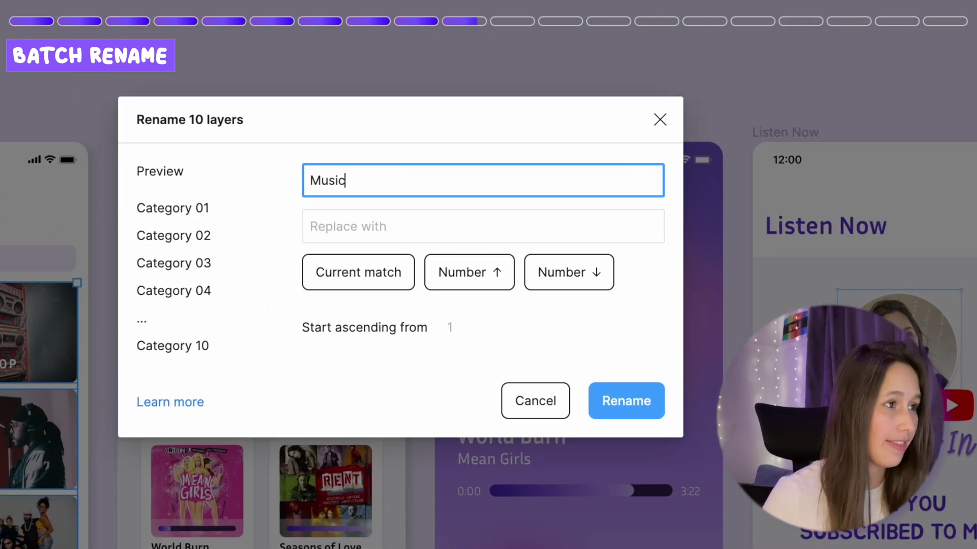
click(451, 218)
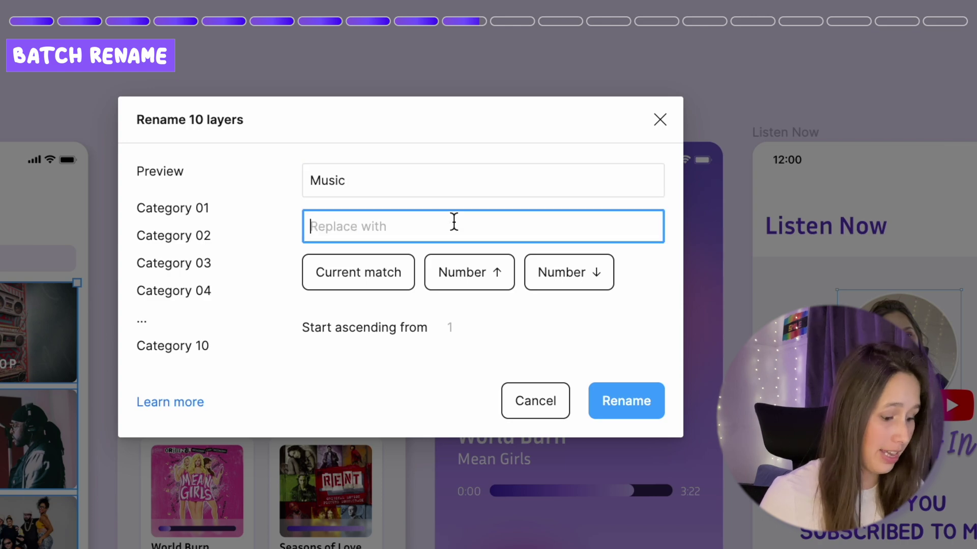
key(ctrl+super+space)
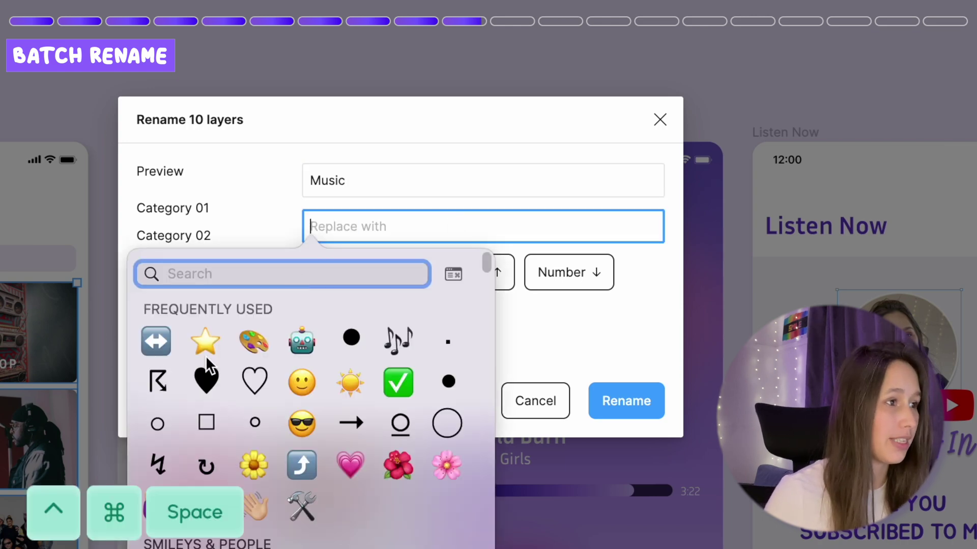
click(356, 289)
click(617, 399)
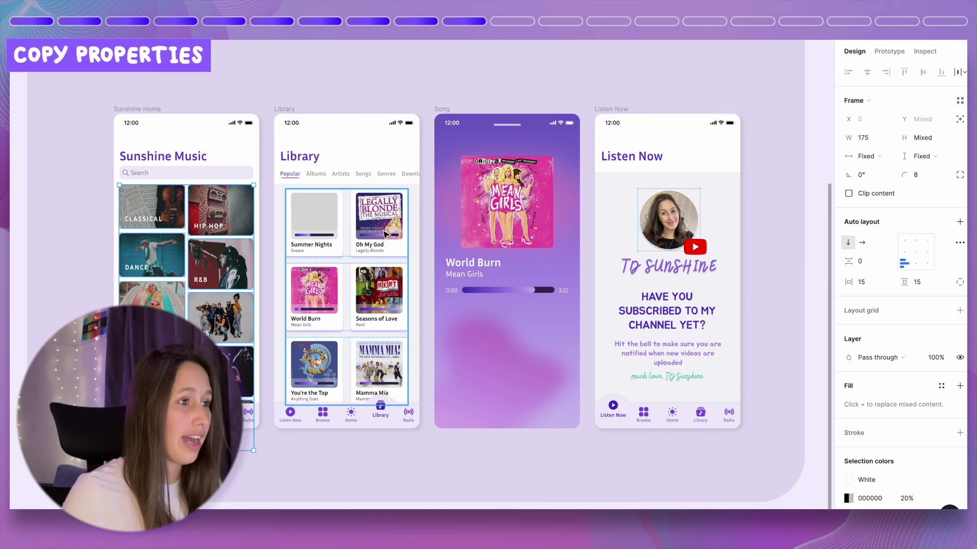
Step: Copy all properties of the Grease cover image and paste them onto the grey Summer Nights placeholder in the Library screen
scroll(382, 259, up, 3)
drag(297, 87, 374, 125)
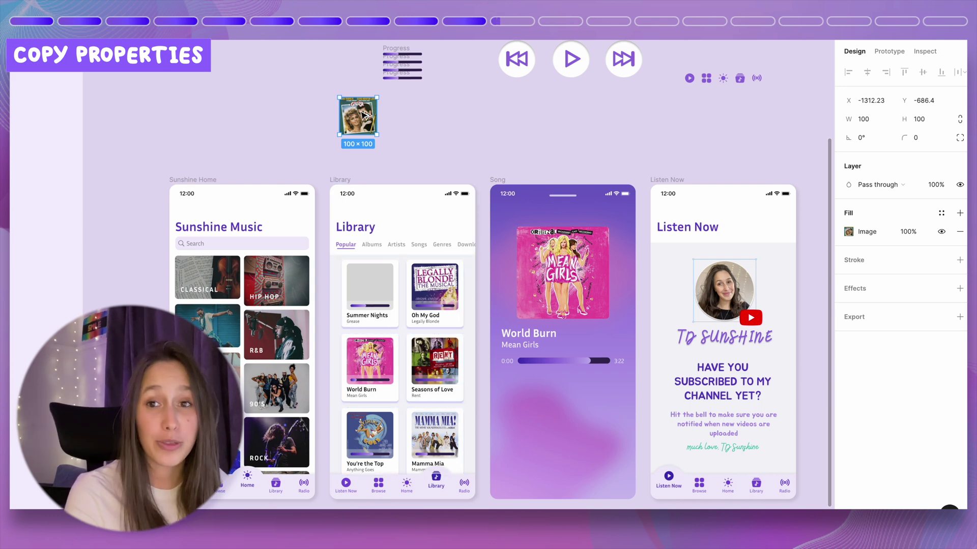
key(super+alt+c)
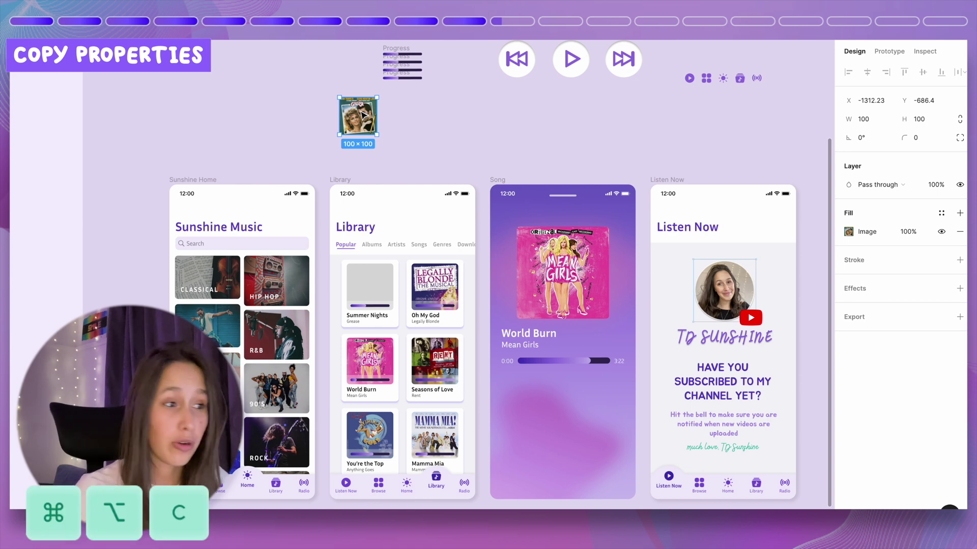
click(360, 290)
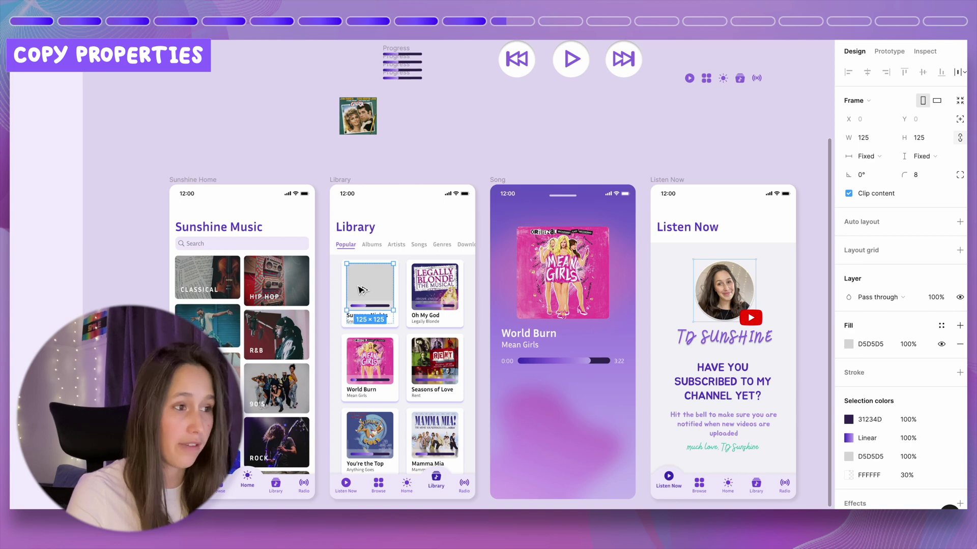
key(super+alt+v)
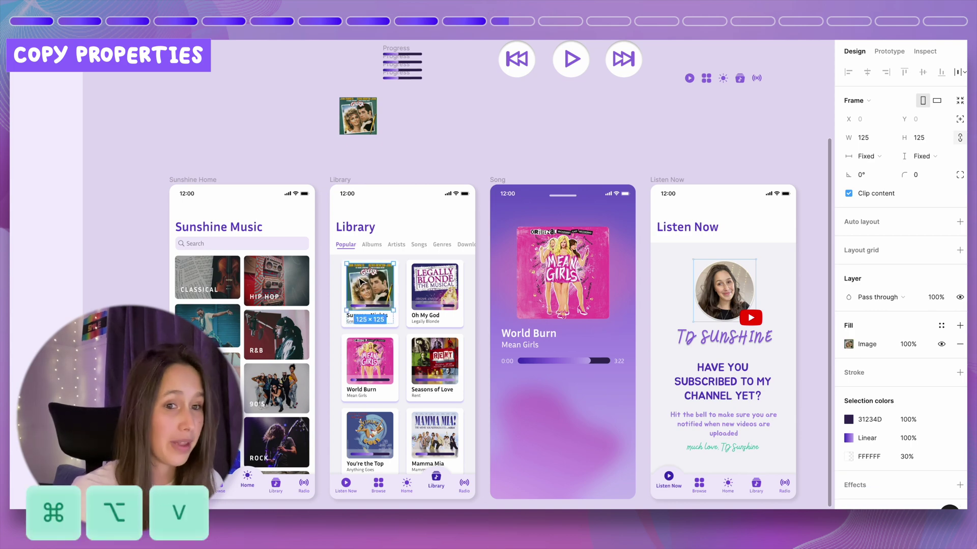
Step: Compare the Summer Nights cover's corners with the original image and undo the pasted properties
scroll(360, 290, up, 10)
key(Escape)
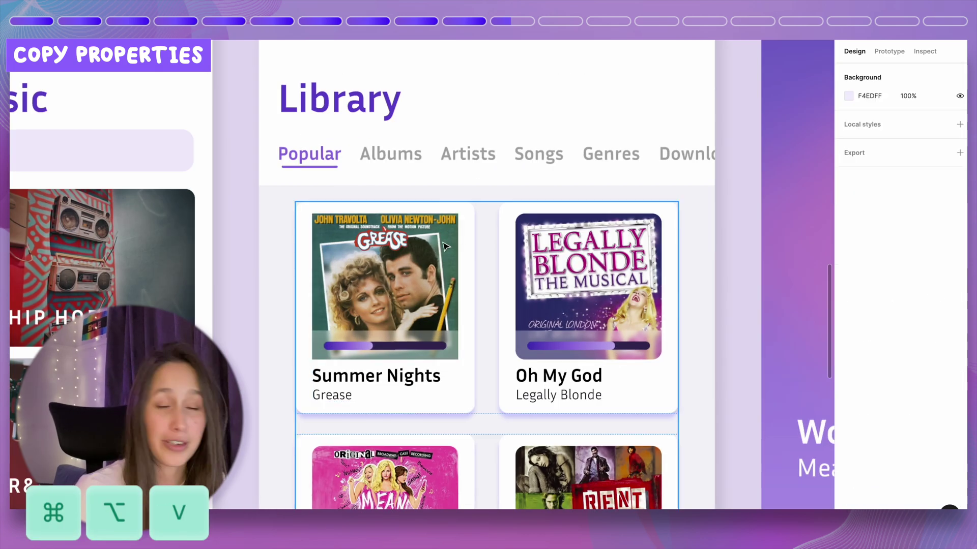
scroll(436, 234, up, 10)
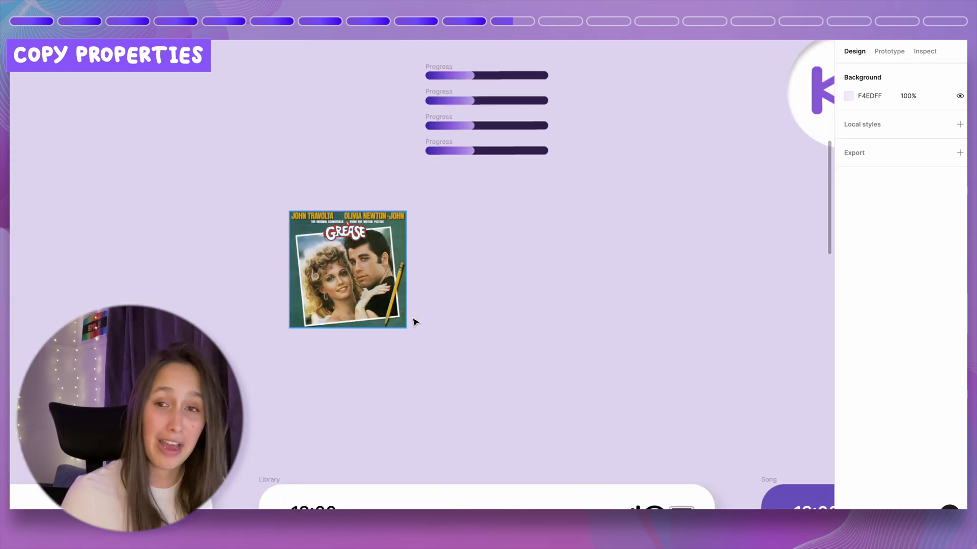
scroll(414, 320, down, 10)
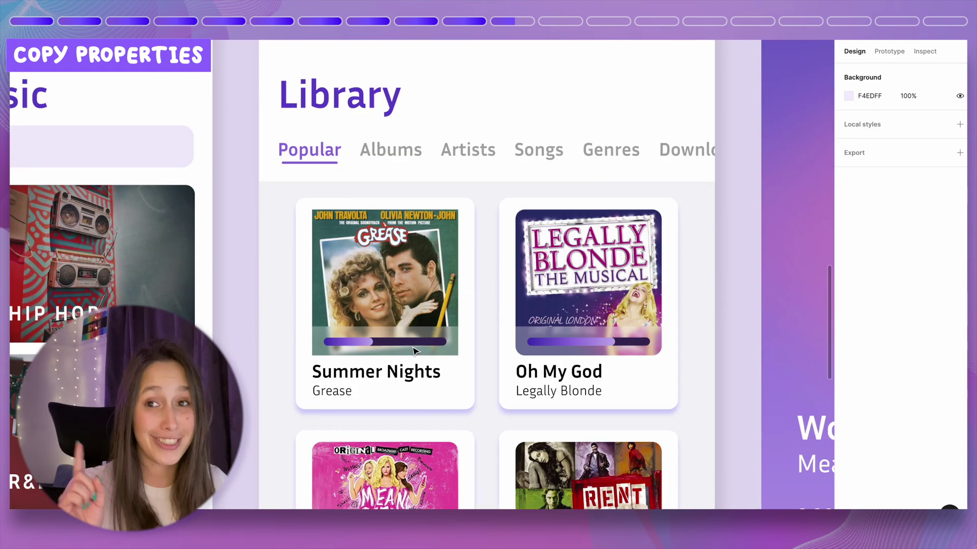
click(413, 351)
key(super+z)
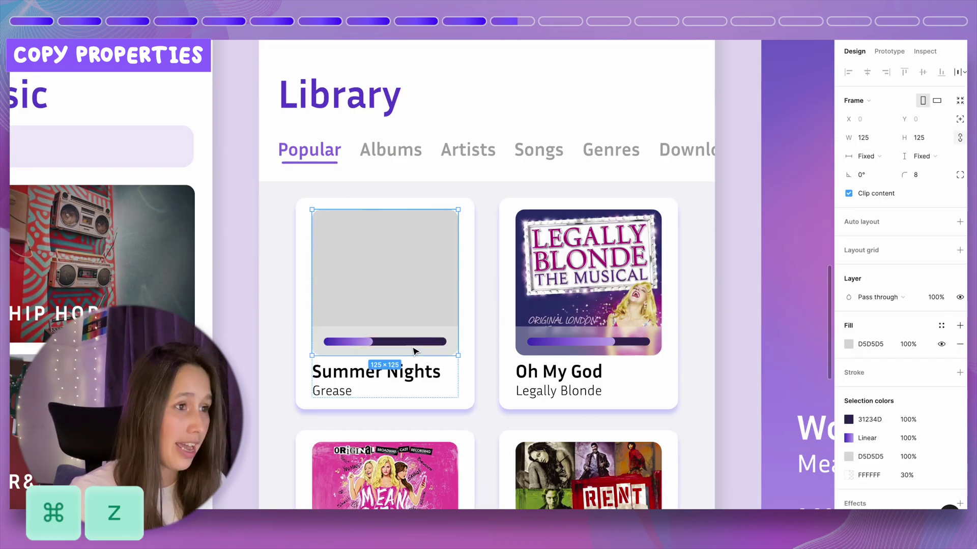
Step: Copy only the image fill of the Grease cover and paste it onto the grey Summer Nights placeholder
scroll(401, 254, down, 5)
scroll(402, 255, up, 3)
click(397, 162)
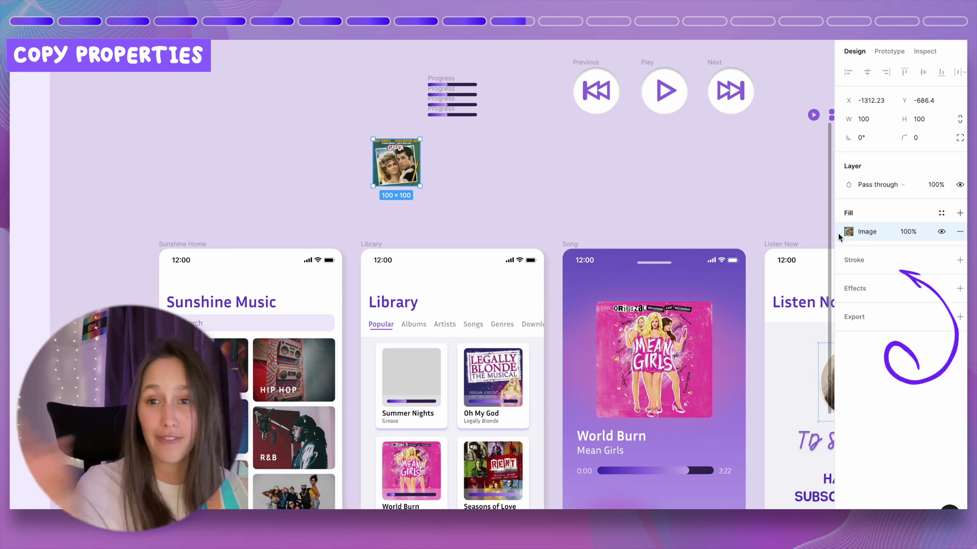
key(alt)
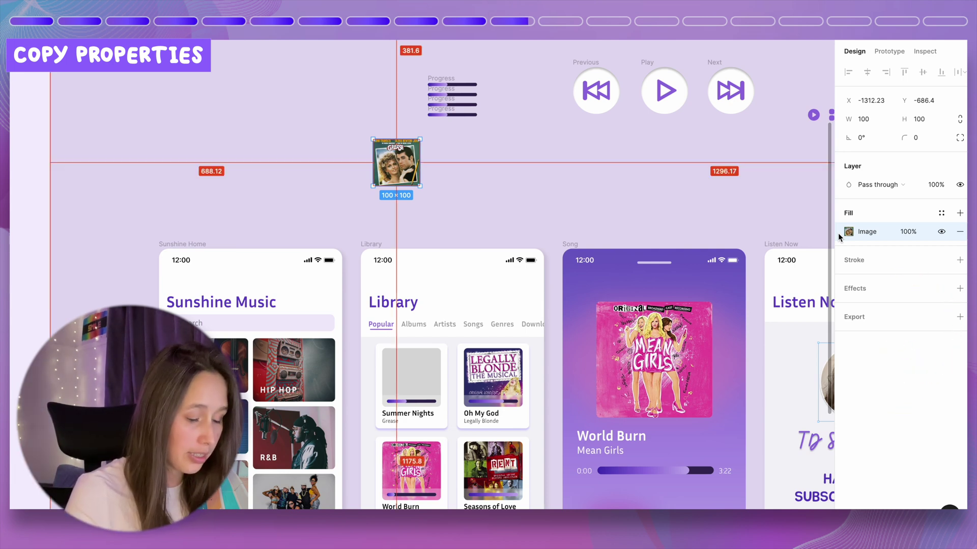
key(super+alt+c)
click(413, 361)
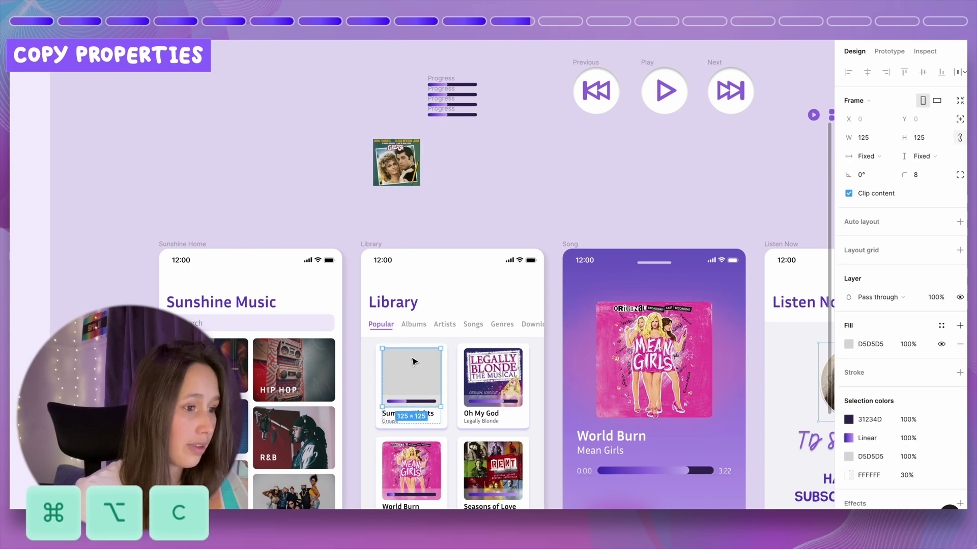
key(super+alt+v)
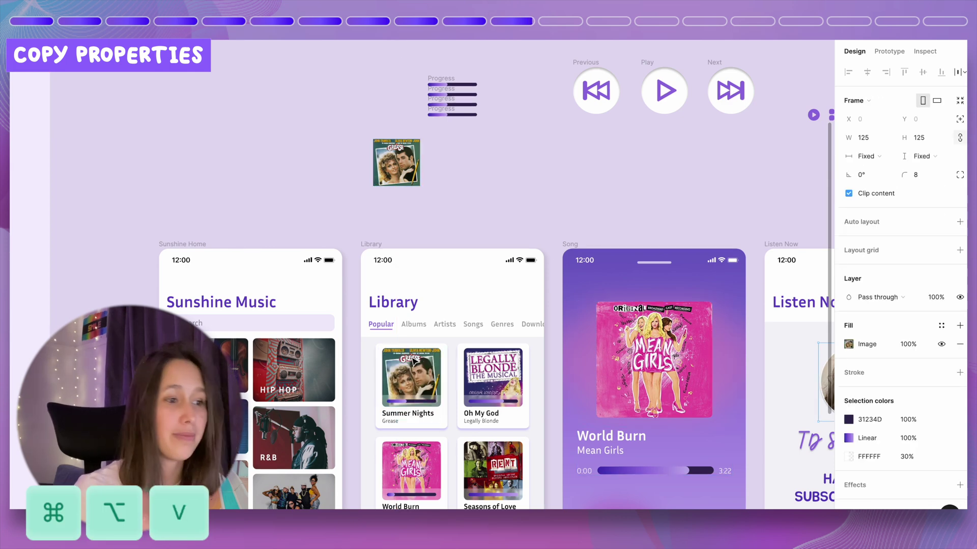
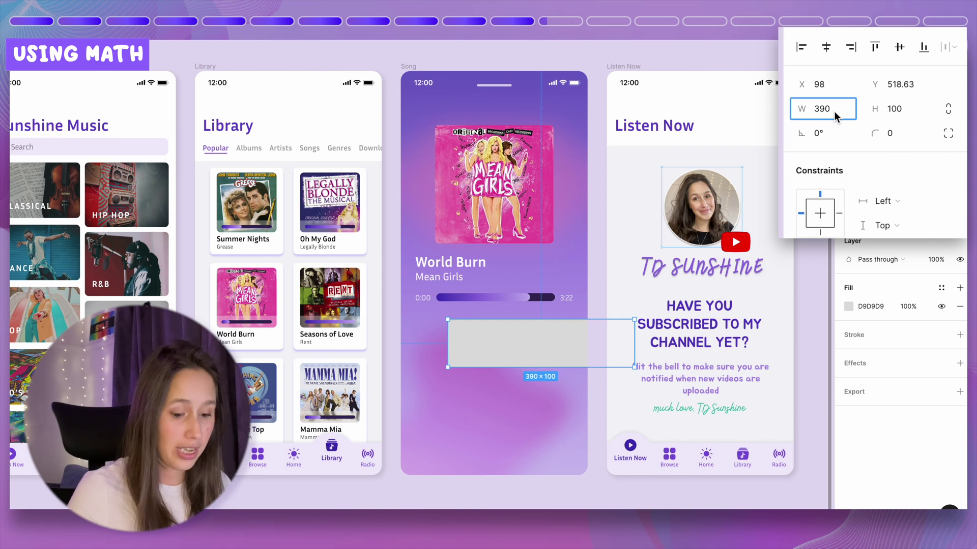
Step: Set the Song screen's grey rectangle width to 390-15-15 and centre it horizontally in the frame
text(-15-15)
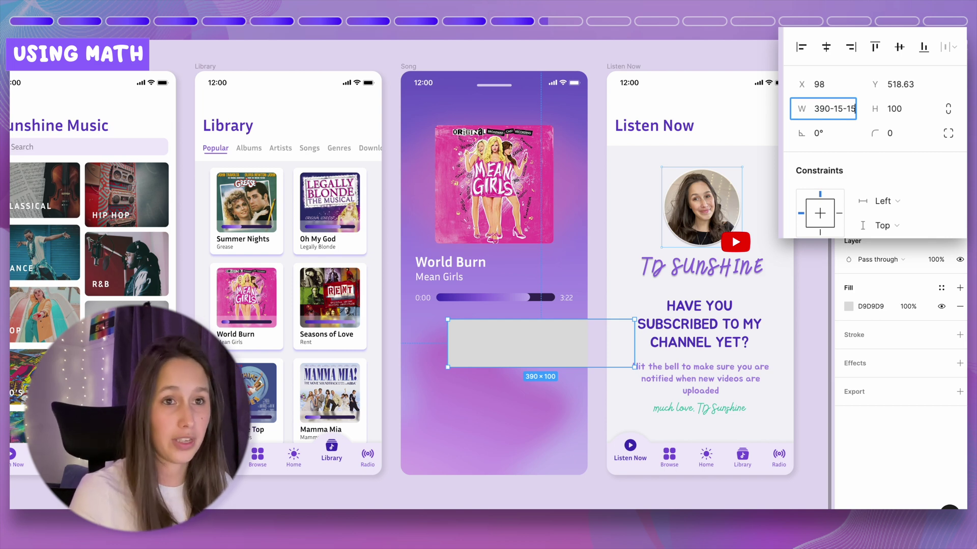
key(Return)
click(826, 51)
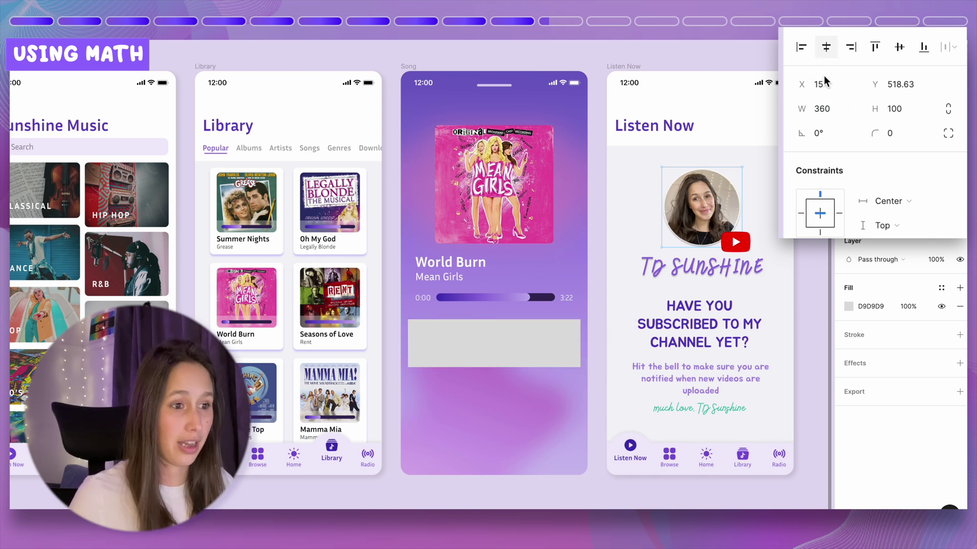
Step: Reduce the grey rectangle's width further by entering 360-15-15
click(823, 109)
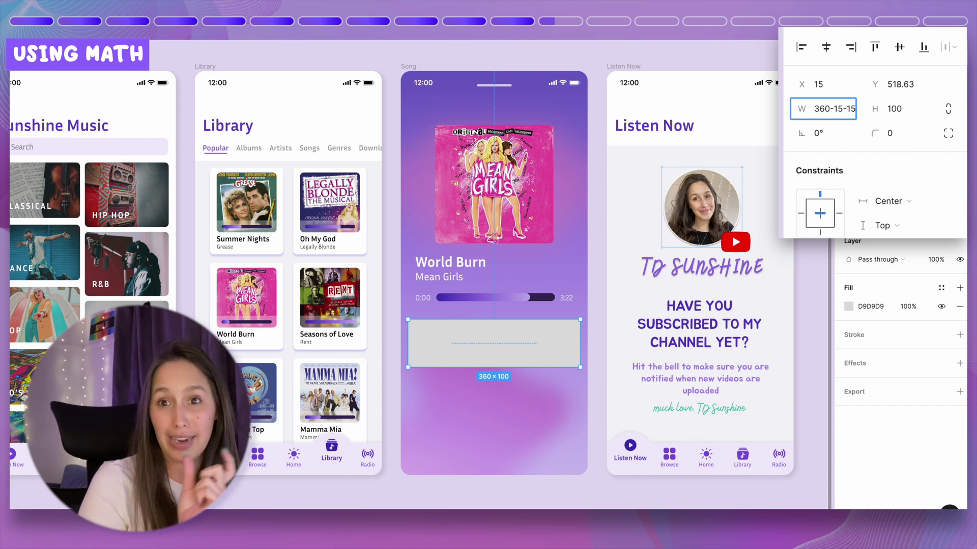
key(Return)
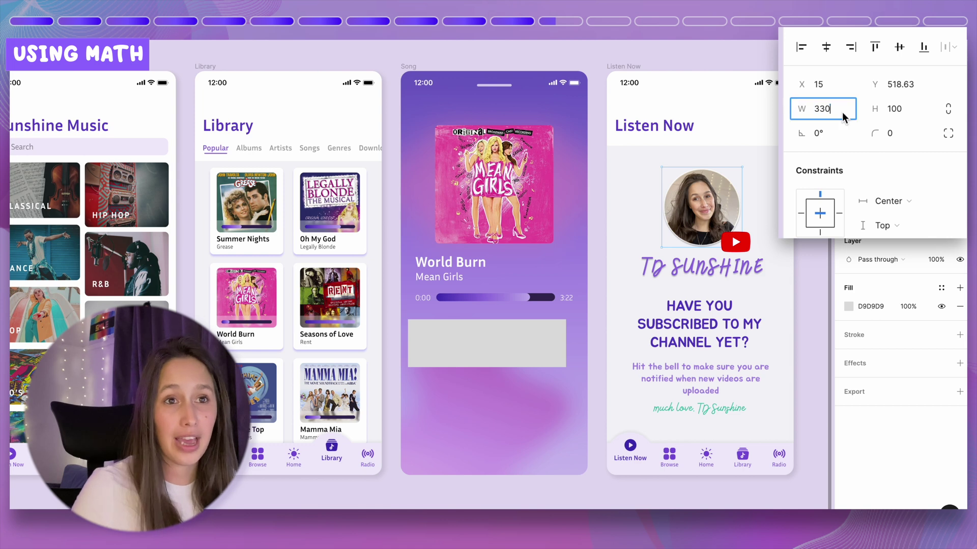
Step: Divide the grey rectangle's width by three by entering 330/3
click(842, 109)
click(844, 112)
text(/3)
key(Return)
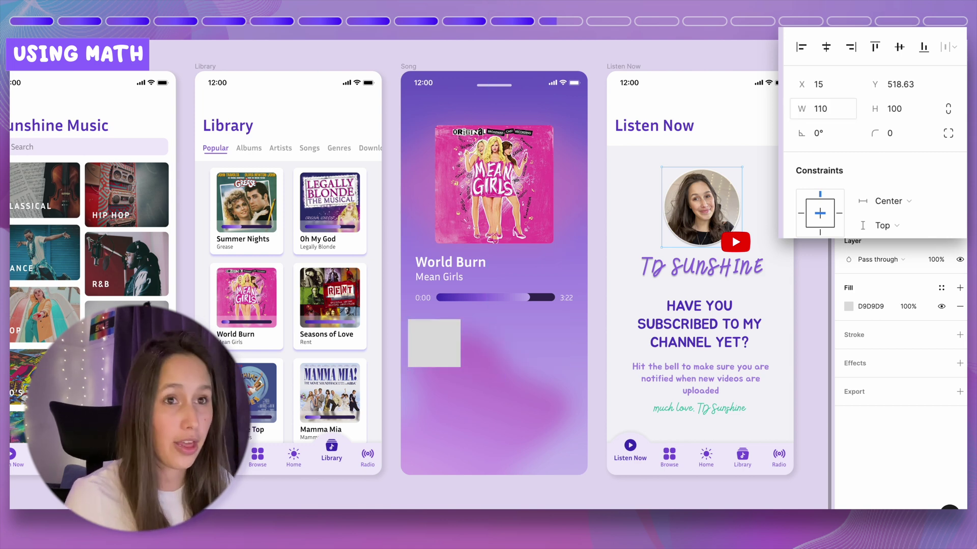
Step: Duplicate the grey rectangle into a horizontal row of three on the Song screen and set their spacing to 15
click(440, 350)
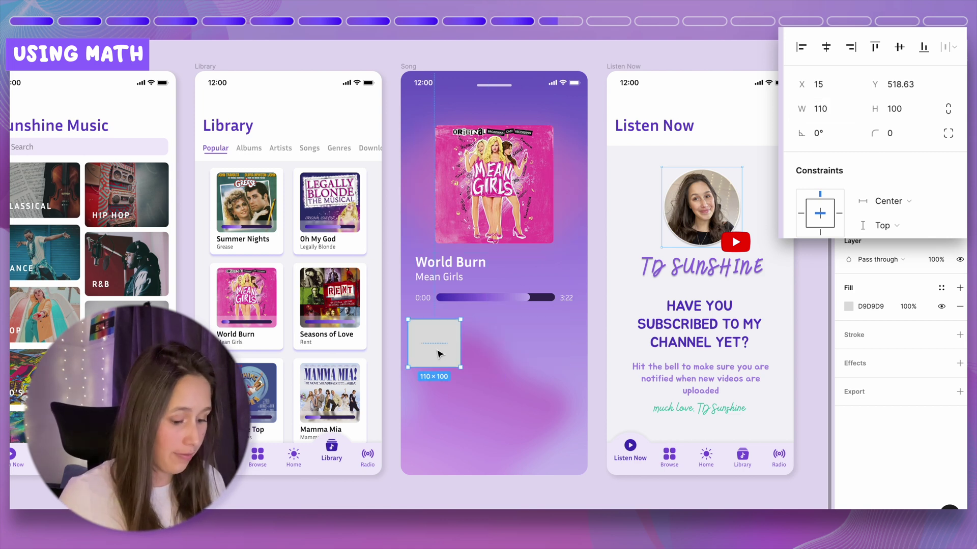
drag(440, 354, 404, 316)
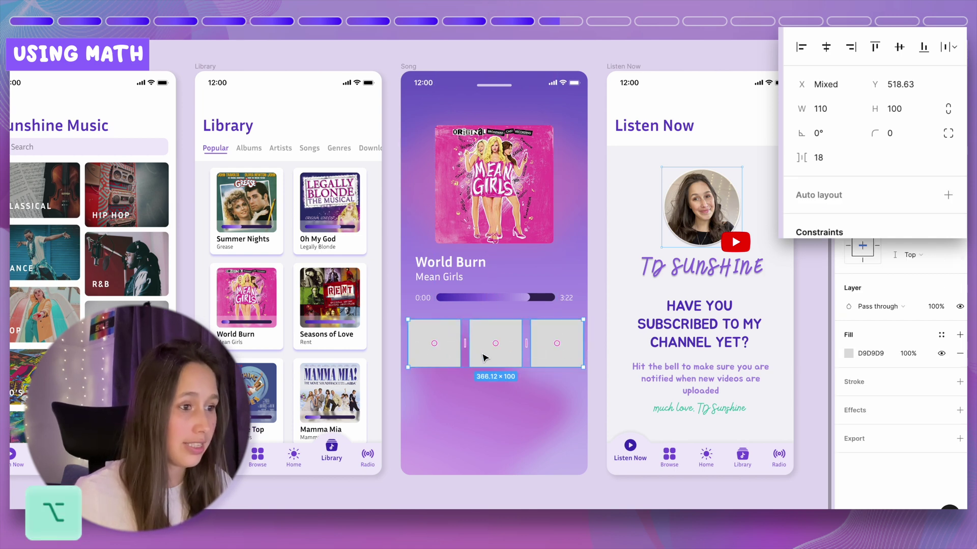
click(841, 160)
text(15)
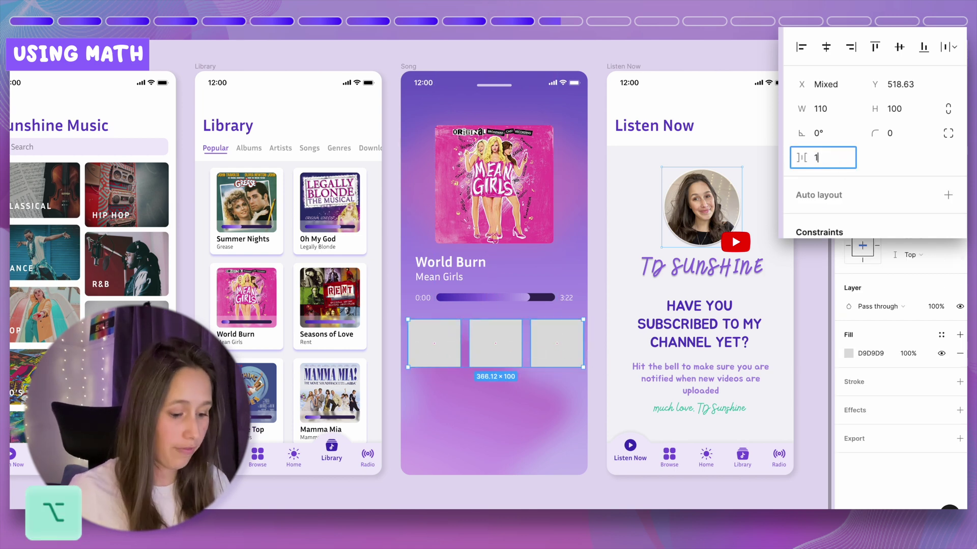
key(Return)
Step: Inspect the CSS positions and sizes of the three grey rectangles
key(shift)
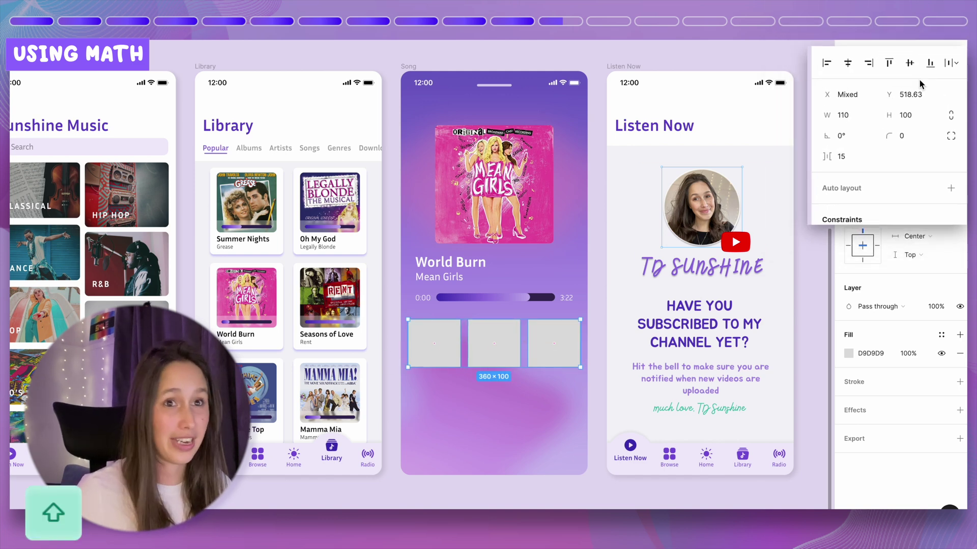
key(alt+0)
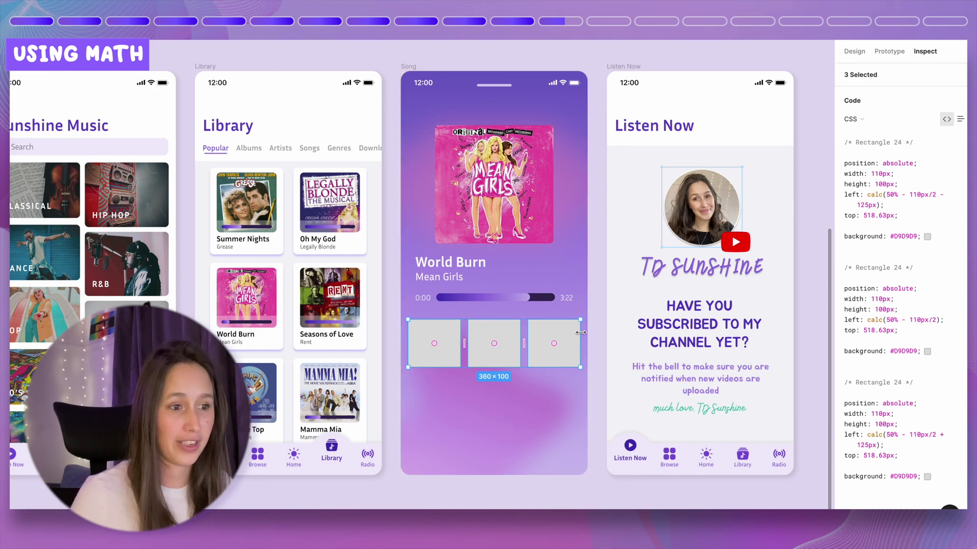
click(563, 344)
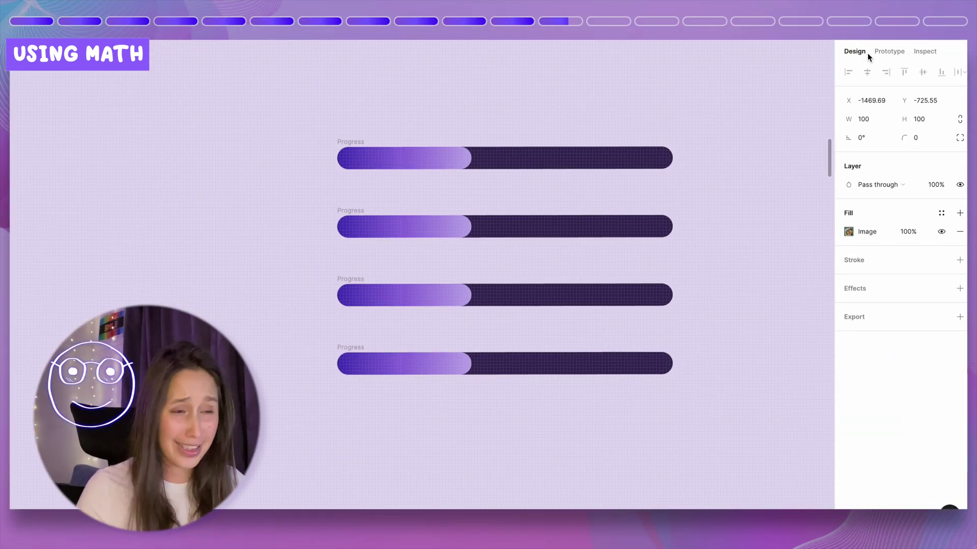
Step: Check the first progress bar's overall width and set its purple fill to one quarter by entering a width of 105/4*1
click(454, 167)
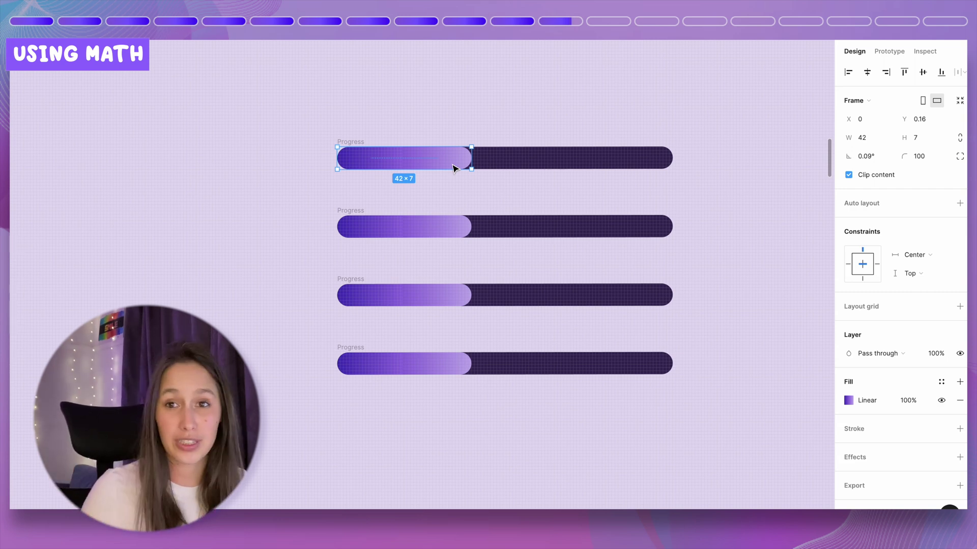
key(Escape)
click(643, 161)
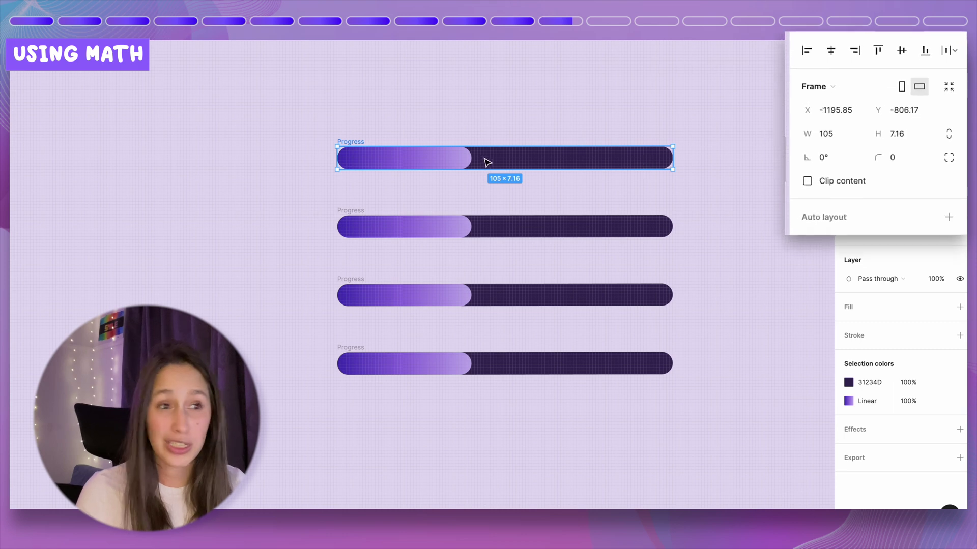
click(456, 166)
click(843, 136)
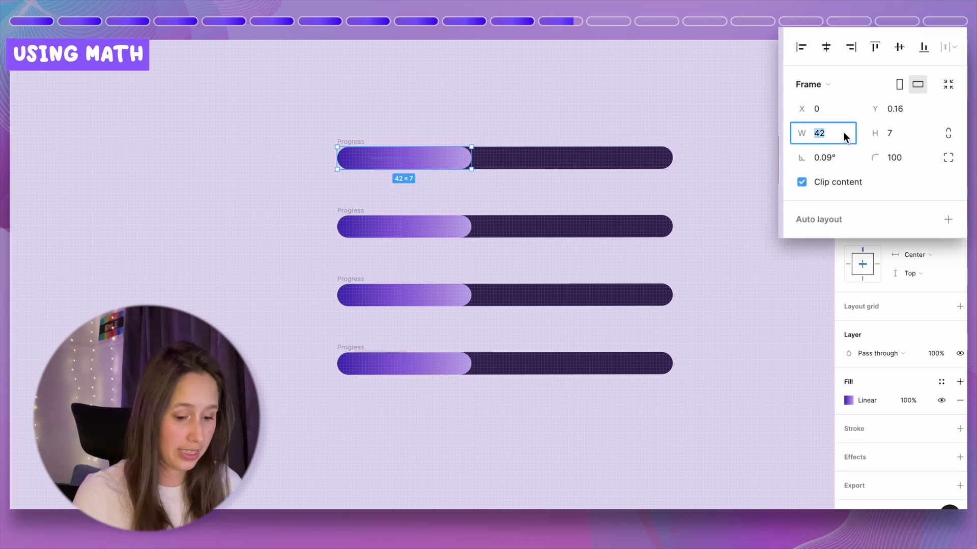
text(105/4*1)
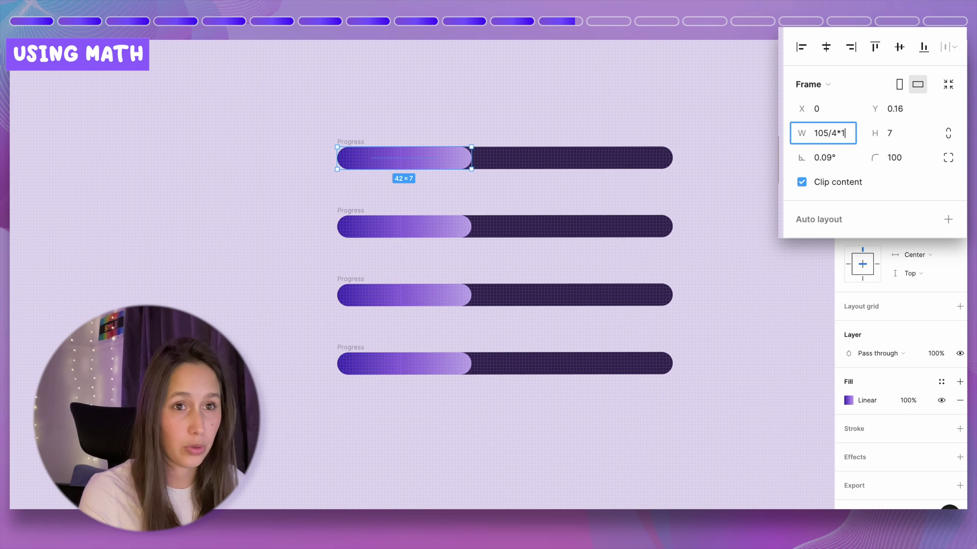
key(Return)
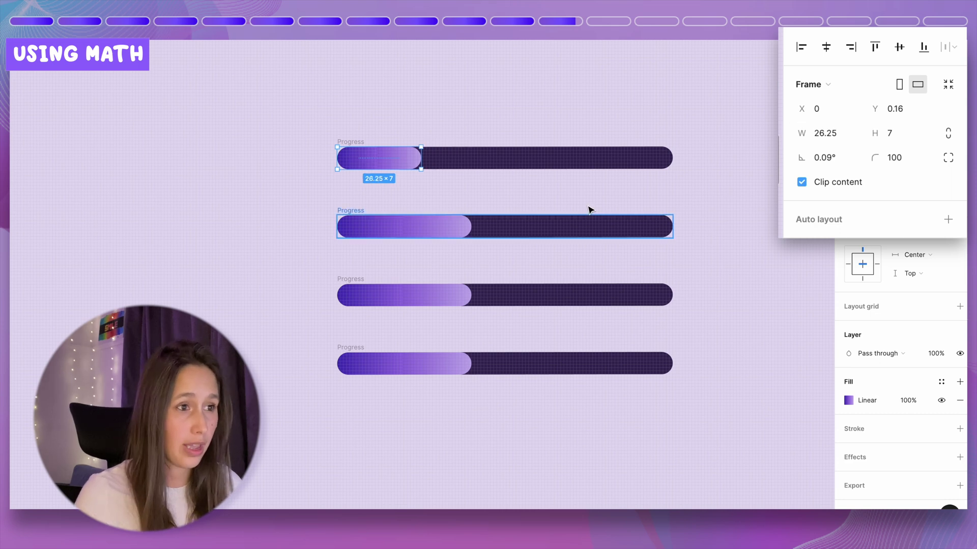
Step: Set the second progress bar's purple fill width to two quarters by entering 105/4*2
click(455, 236)
click(834, 134)
text(105)
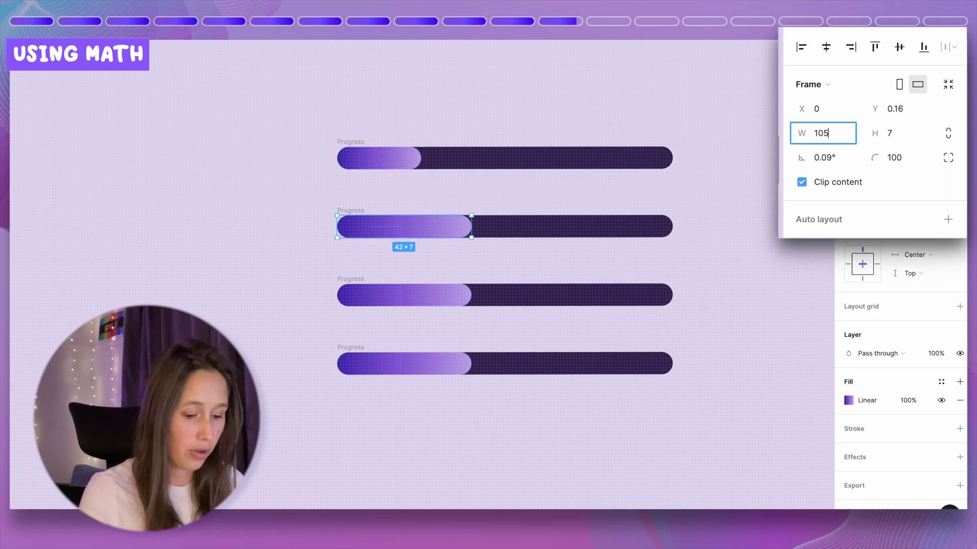
text(/4*2)
key(Return)
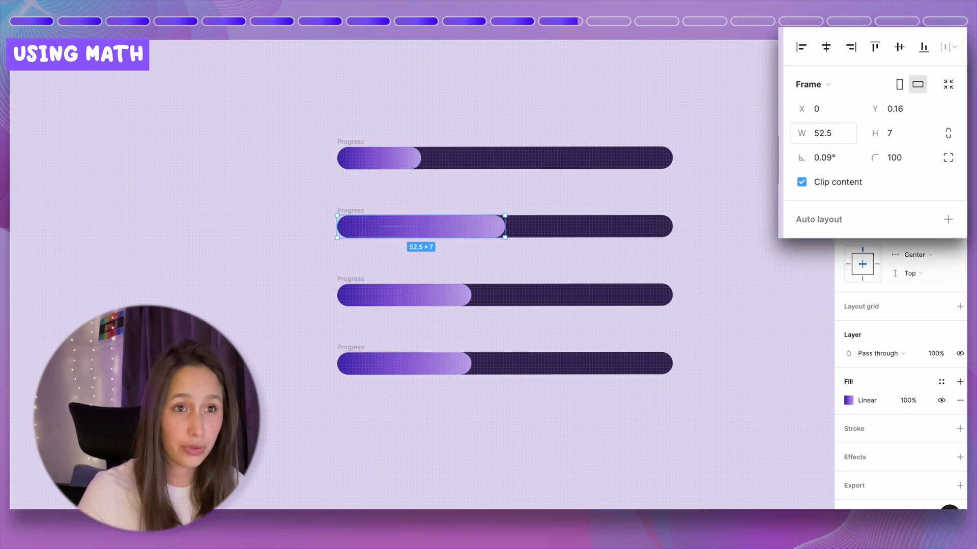
Step: Set the third progress bar's purple fill width to three quarters by entering 105/4*3
click(457, 295)
click(834, 133)
text(105)
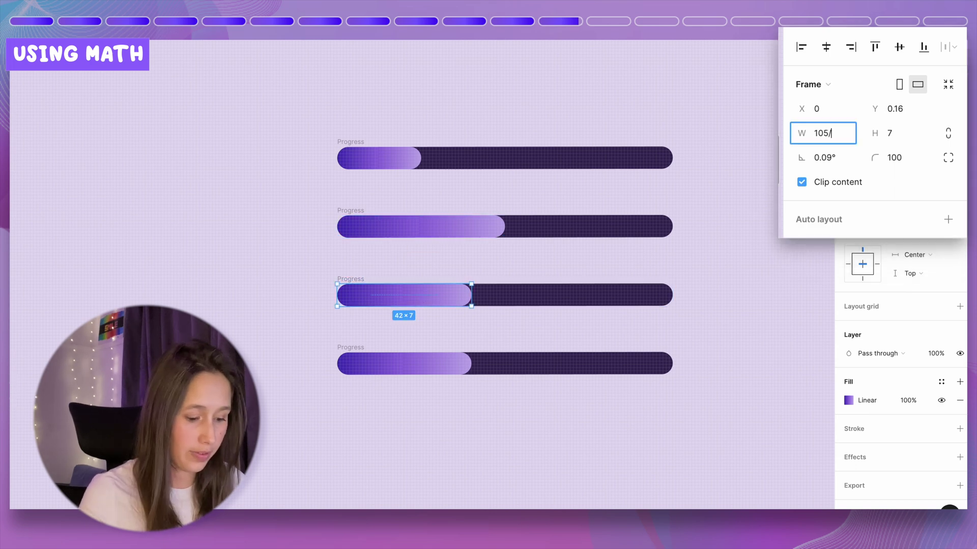
text(/4*3)
key(Return)
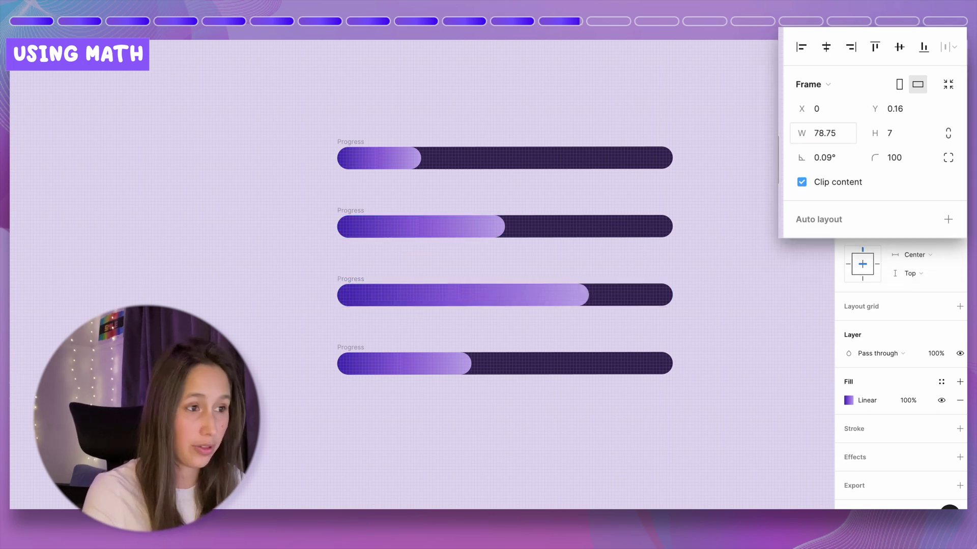
Step: Widen the fourth progress bar's purple fill to cover the whole bar
click(458, 365)
click(844, 135)
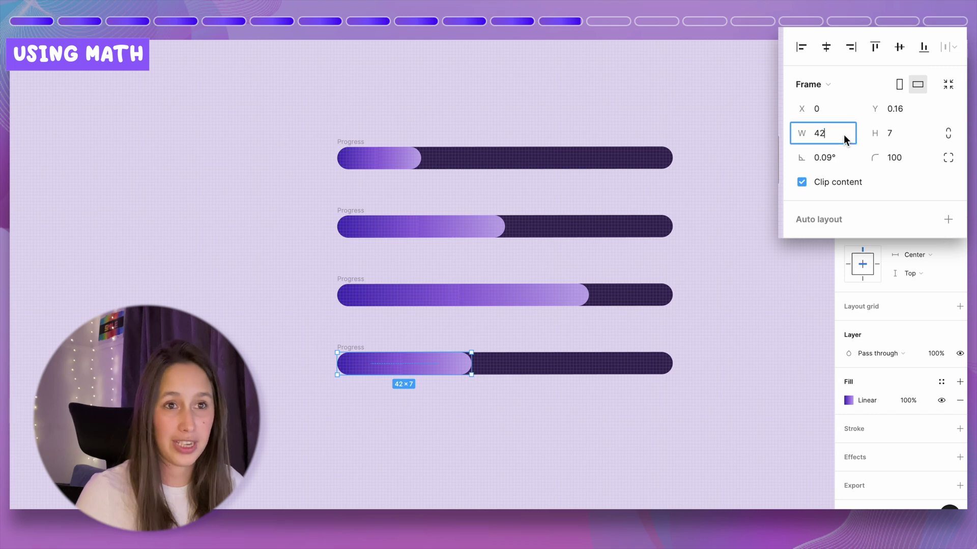
text(106)
key(Return)
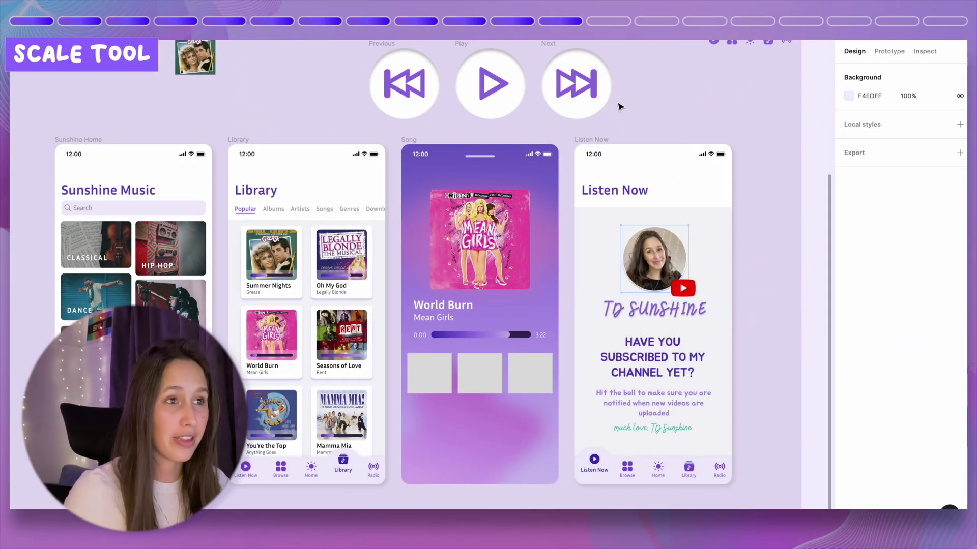
Step: Try resizing the Next button's frame to the grey placeholder's width of 110 and undo the resize
click(536, 387)
click(562, 50)
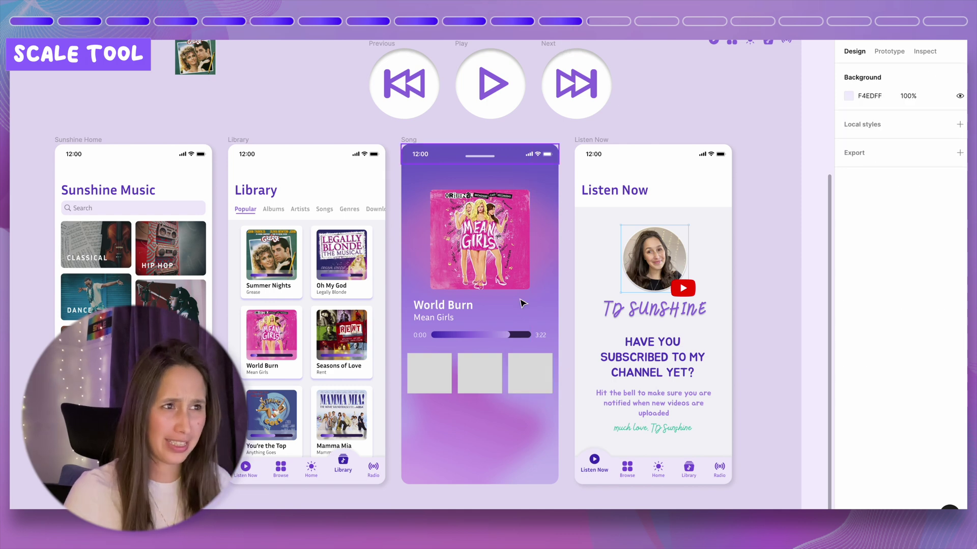
click(527, 369)
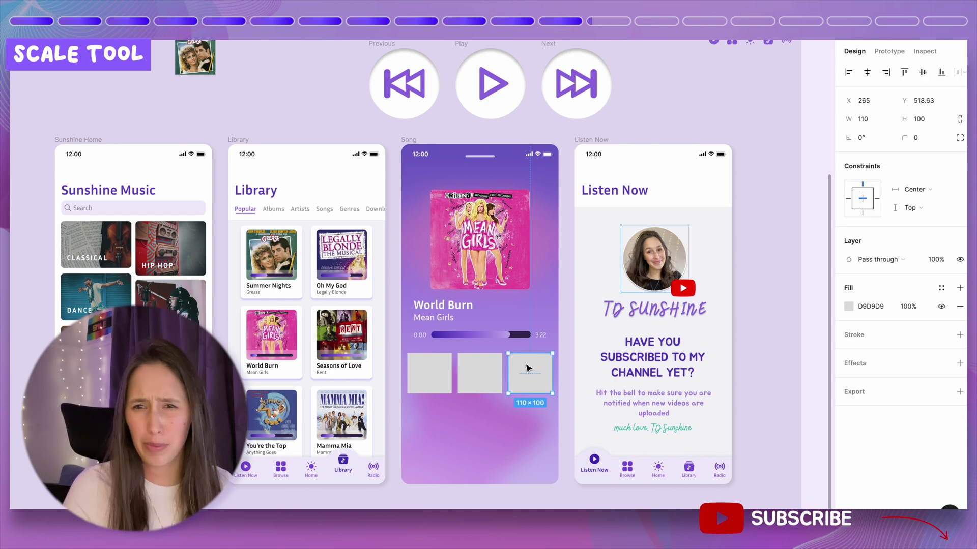
scroll(528, 368, up, 2)
click(595, 148)
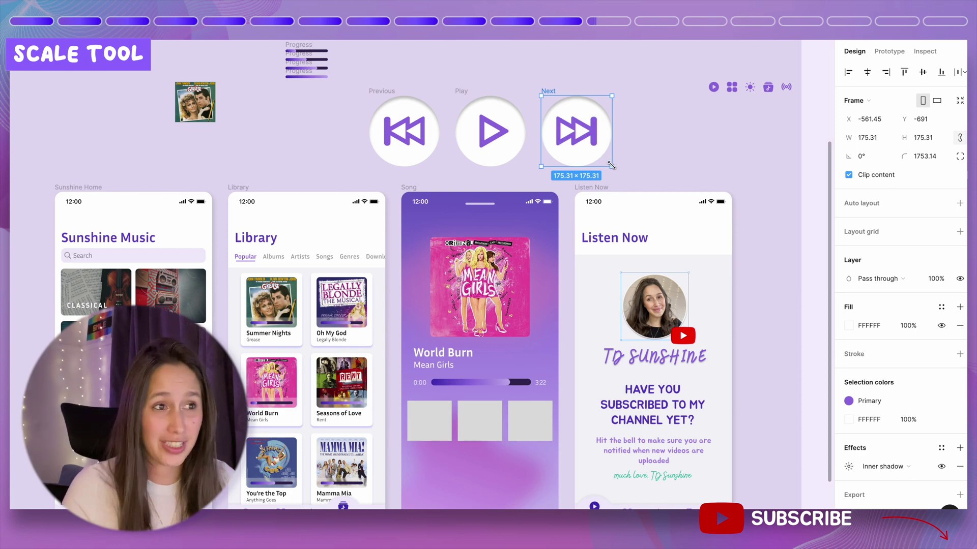
click(854, 135)
text(110)
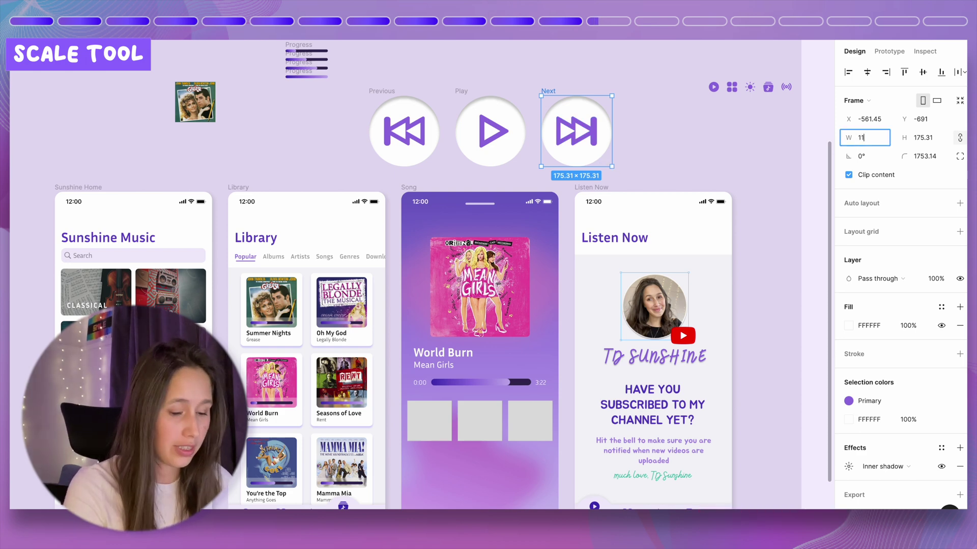
key(Return)
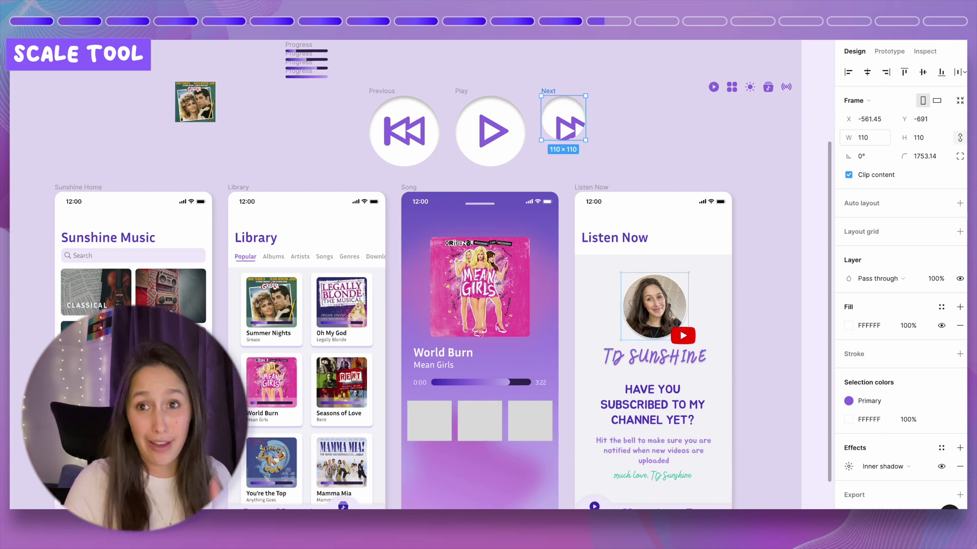
key(ctrl+z)
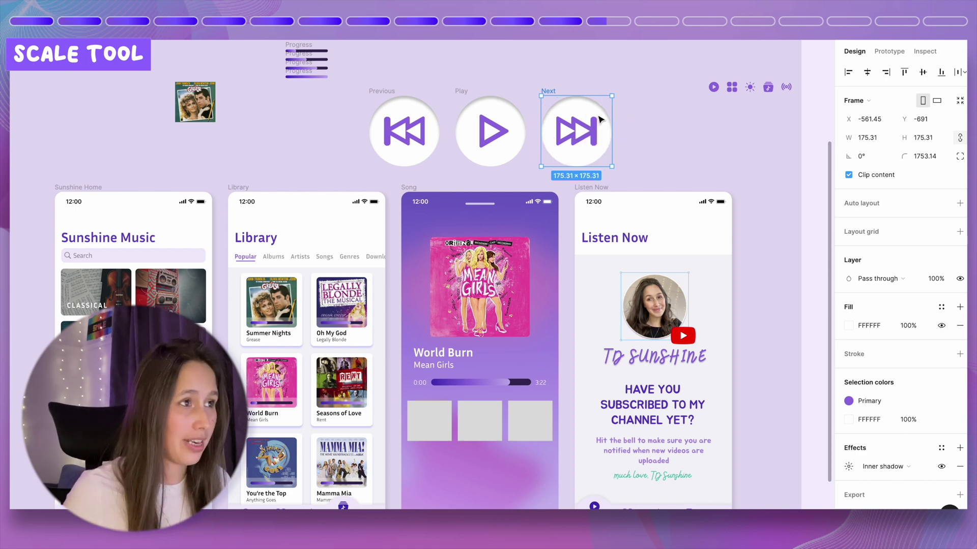
key(ctrl+z)
Step: Scale the Next button together with its icon to a width of 110 using the Scale tool
key(k)
click(550, 93)
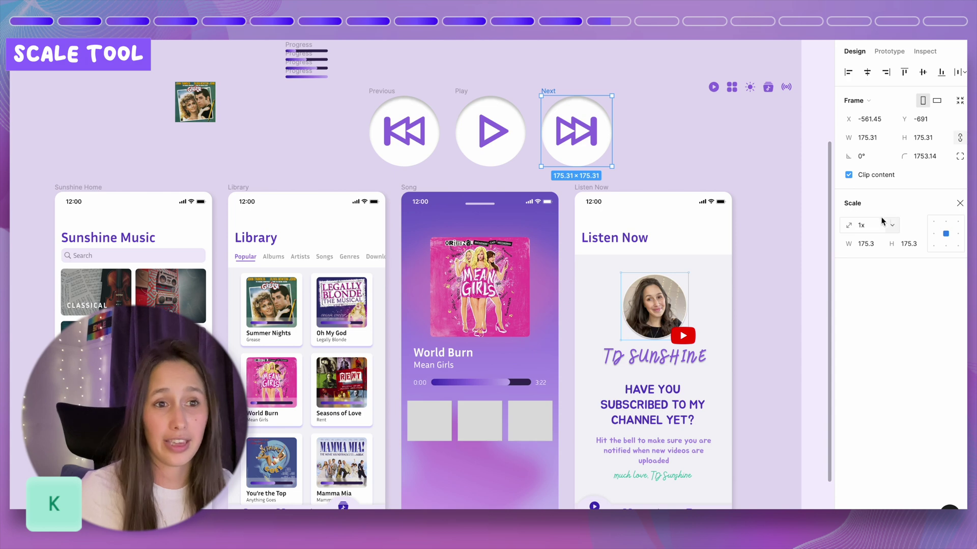
click(897, 225)
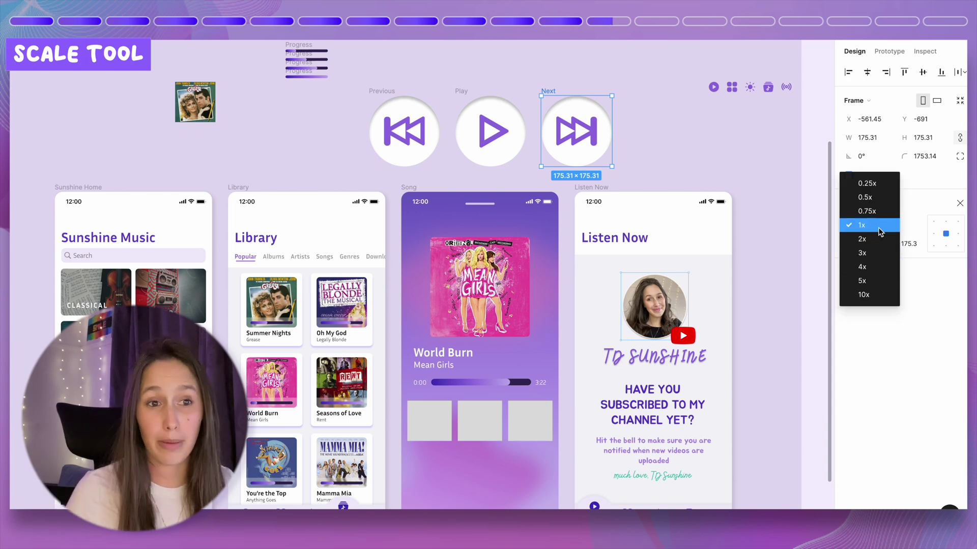
click(877, 225)
click(869, 244)
text(110)
key(Return)
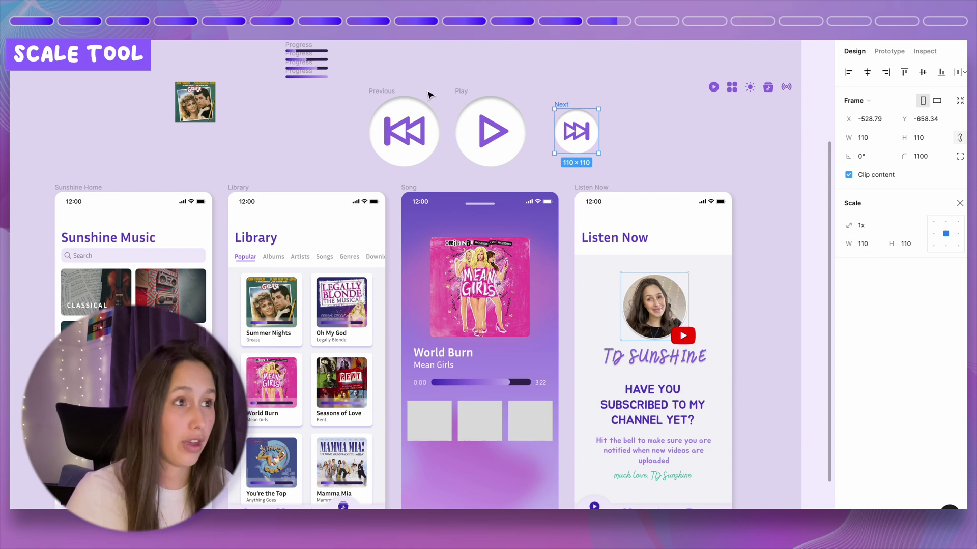
Step: Scale the Previous and Play buttons down together to about 110 wide each, matching the Next button
click(356, 100)
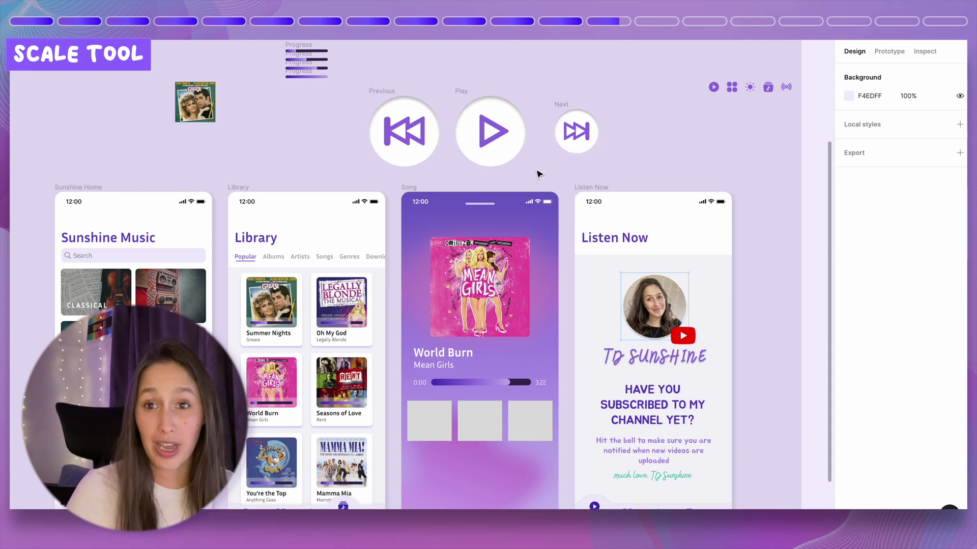
drag(539, 173, 366, 84)
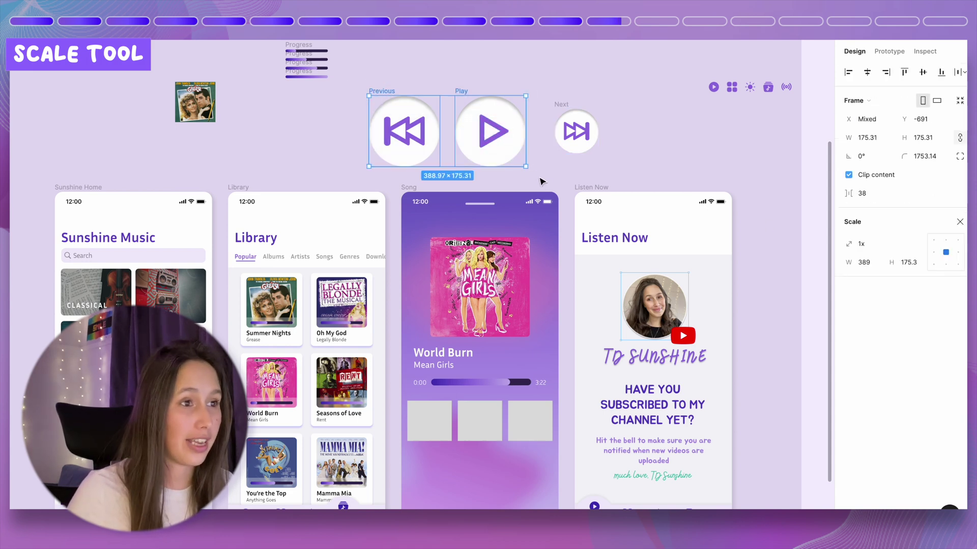
drag(525, 166, 468, 140)
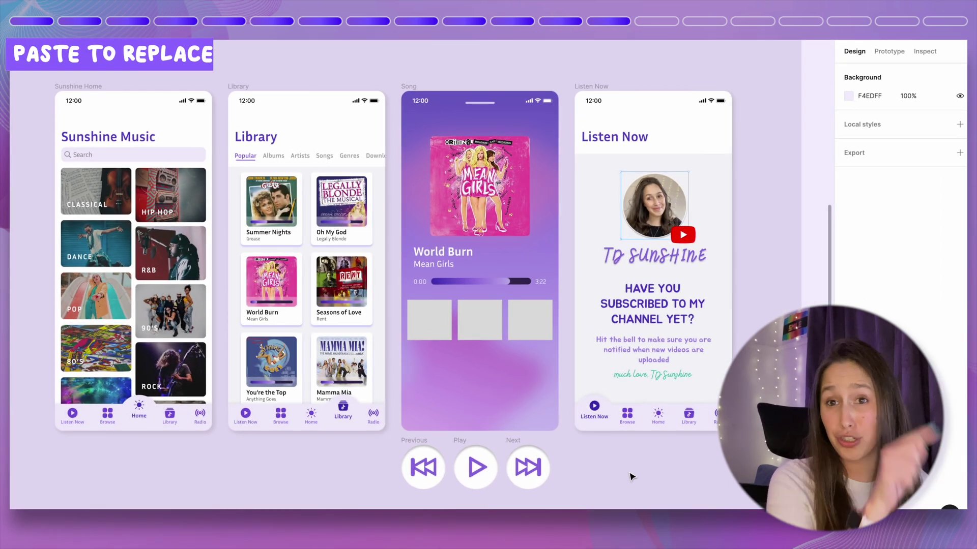
Step: Copy the Play button and paste it to replace the middle grey placeholder on the Song screen
click(458, 441)
key(super+c)
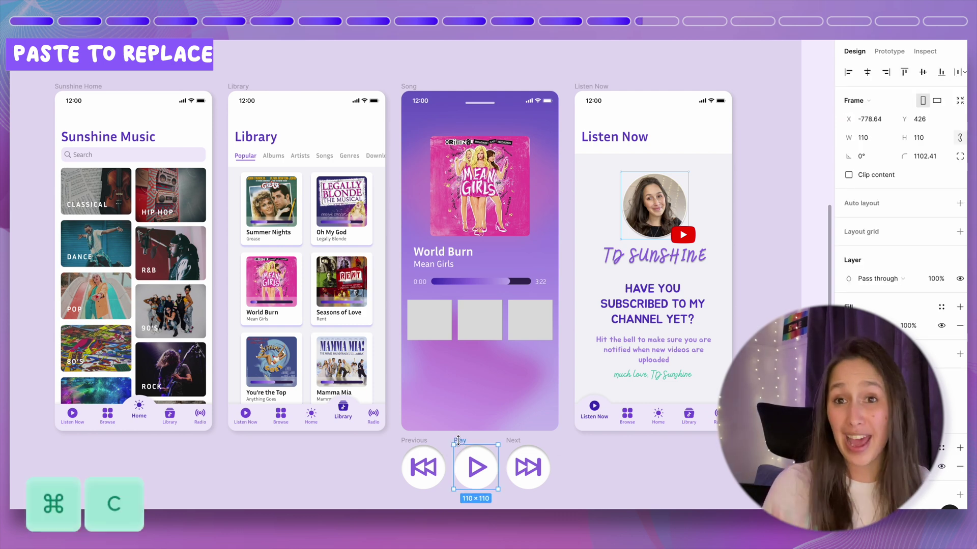
click(495, 315)
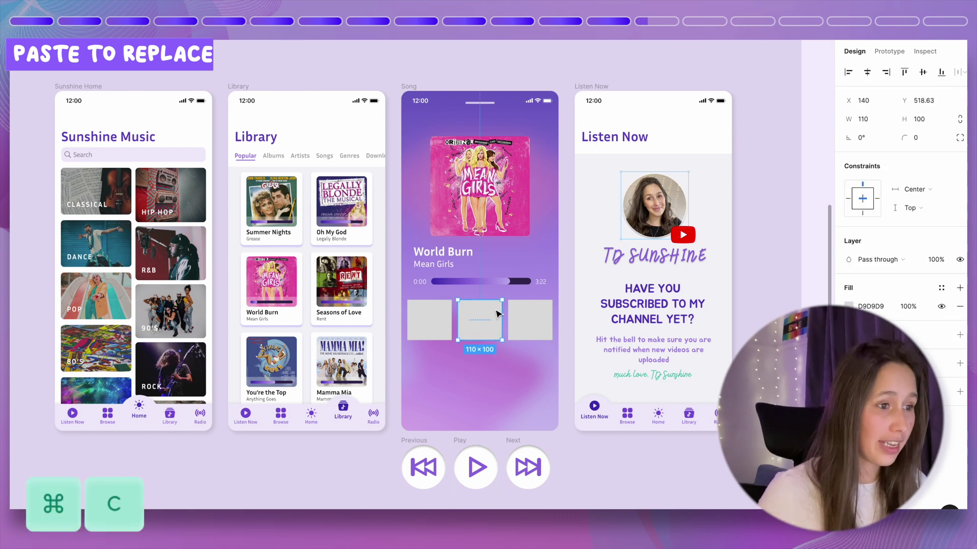
key(super+shift+r)
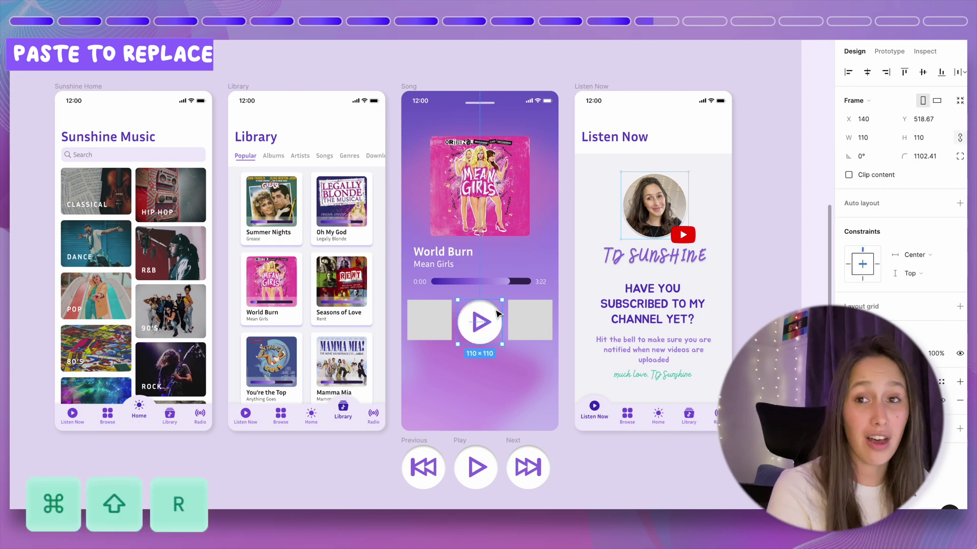
Step: Cut the Next button and paste it to replace the grey placeholder right of the Play button on the Song screen
click(526, 467)
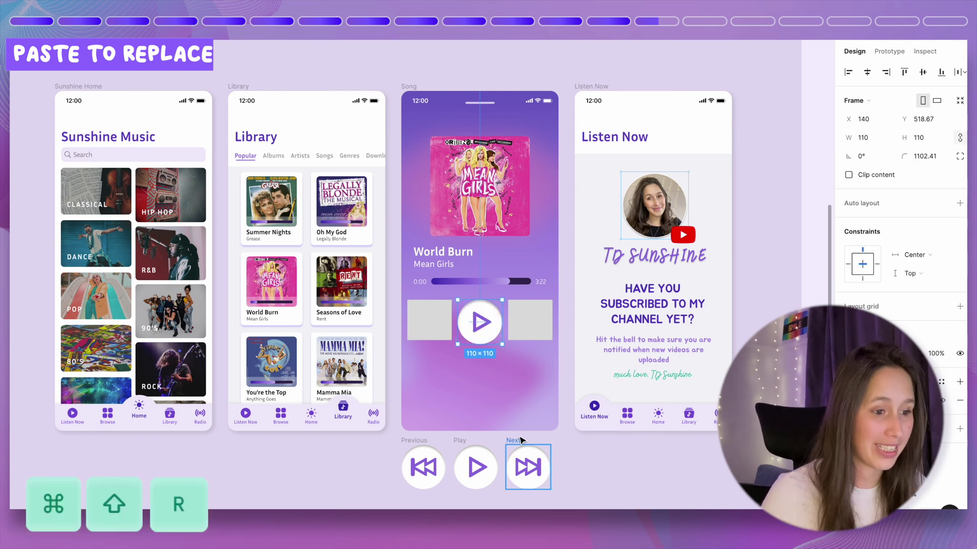
key(Delete)
click(530, 336)
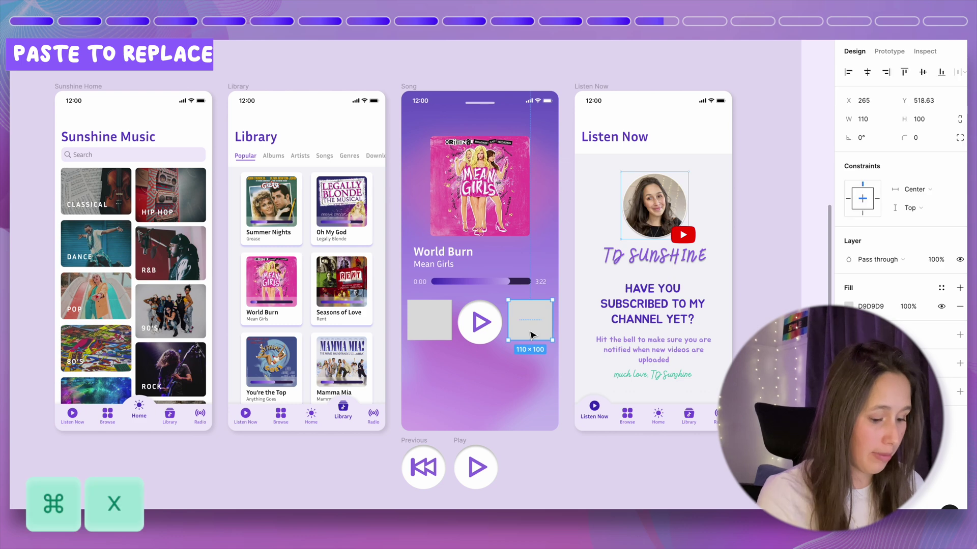
key(super+shift+r)
Step: Cut the Previous button and paste it to replace the remaining grey placeholder on the Song screen
click(419, 439)
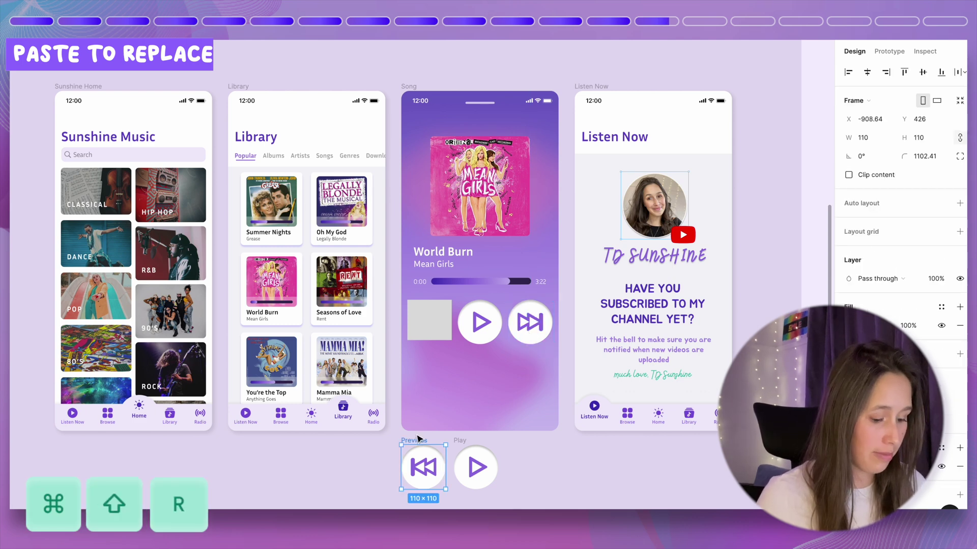
key(super+x)
click(430, 316)
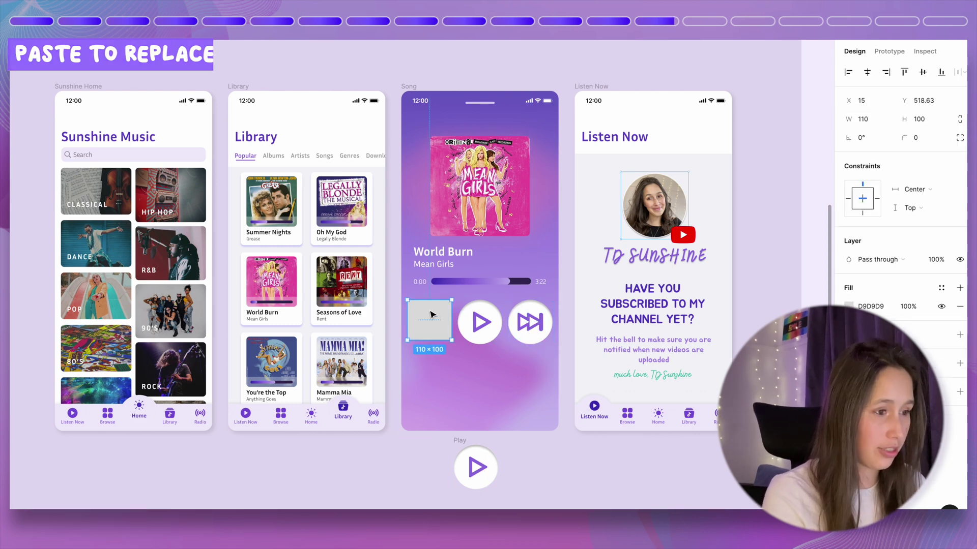
key(super+shift+r)
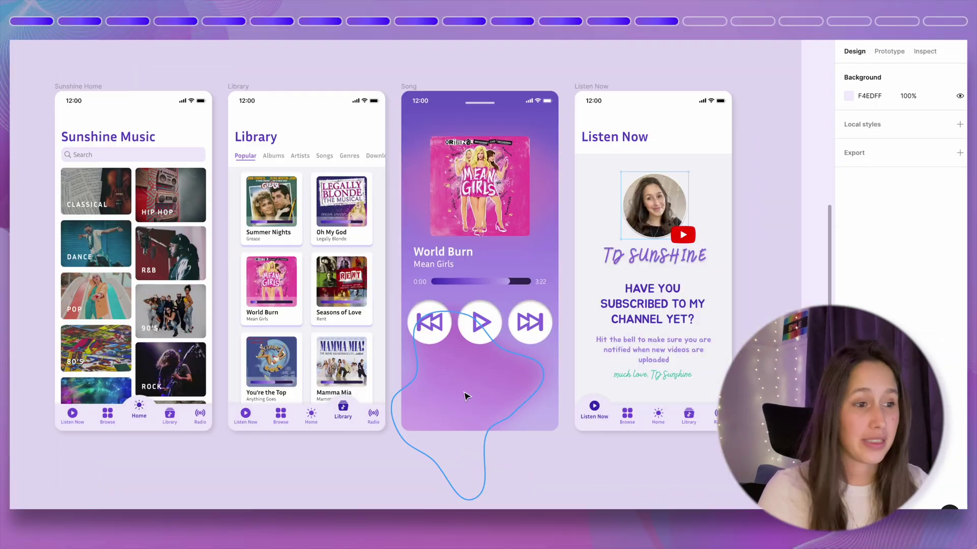
Step: Move the pink gradient blob lower on the Song screen while keeping it nested inside the Song frame
click(466, 396)
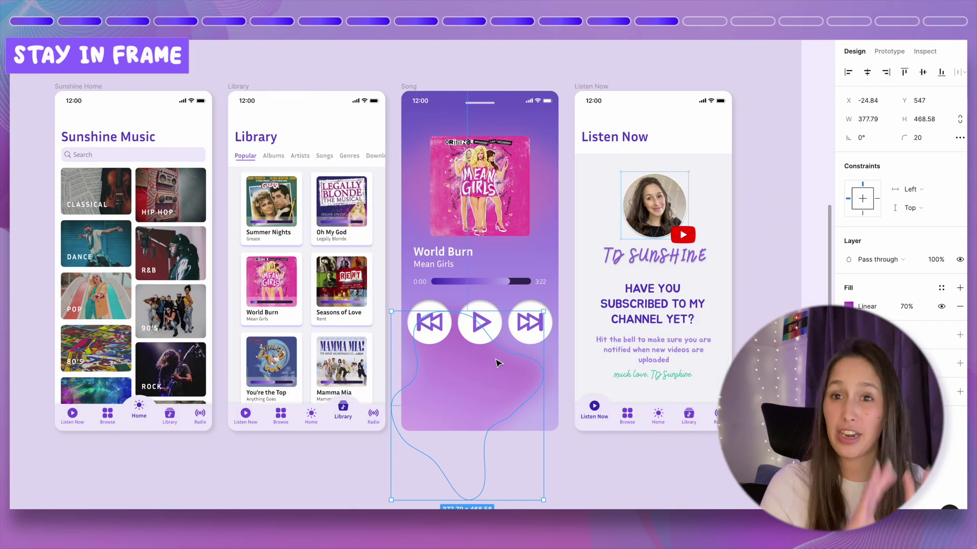
drag(496, 365, 487, 445)
key(space)
key(space)
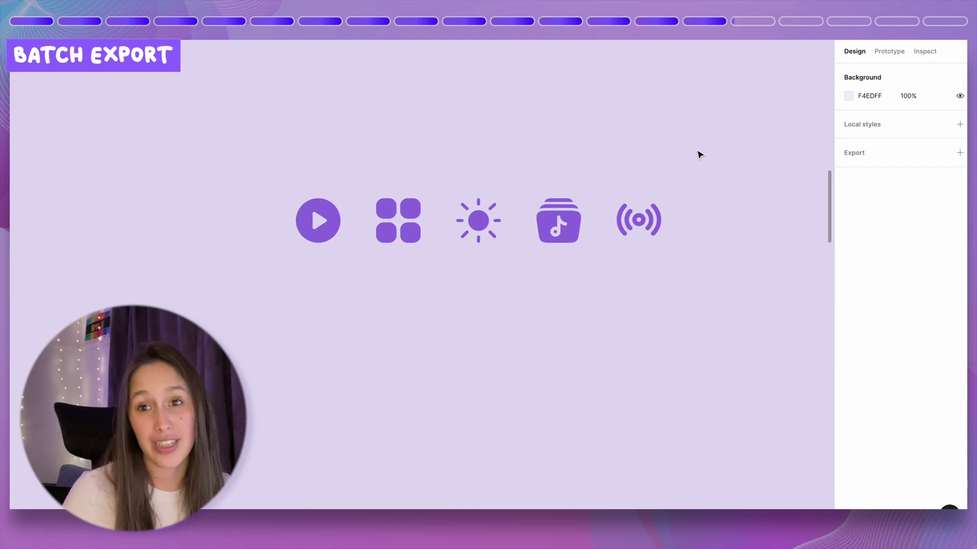
Step: Give all five navigation icons export settings for PNG at 1x, 2x and 3x plus SVG at 1x
drag(720, 134, 179, 310)
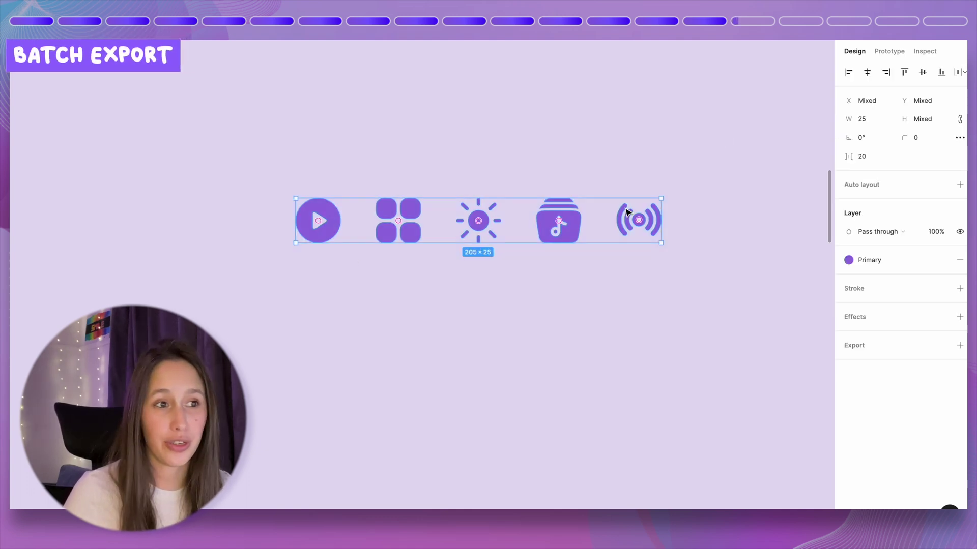
click(960, 345)
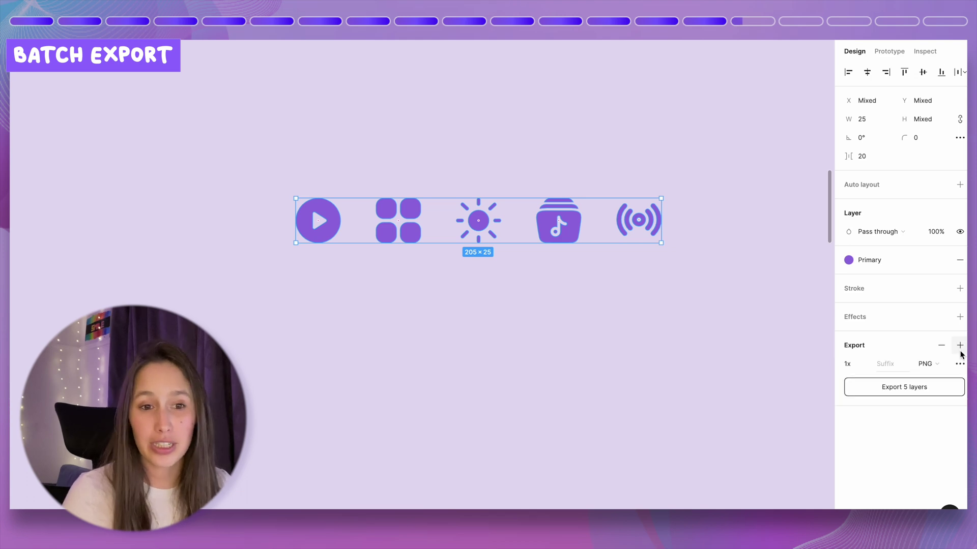
click(960, 345)
click(959, 345)
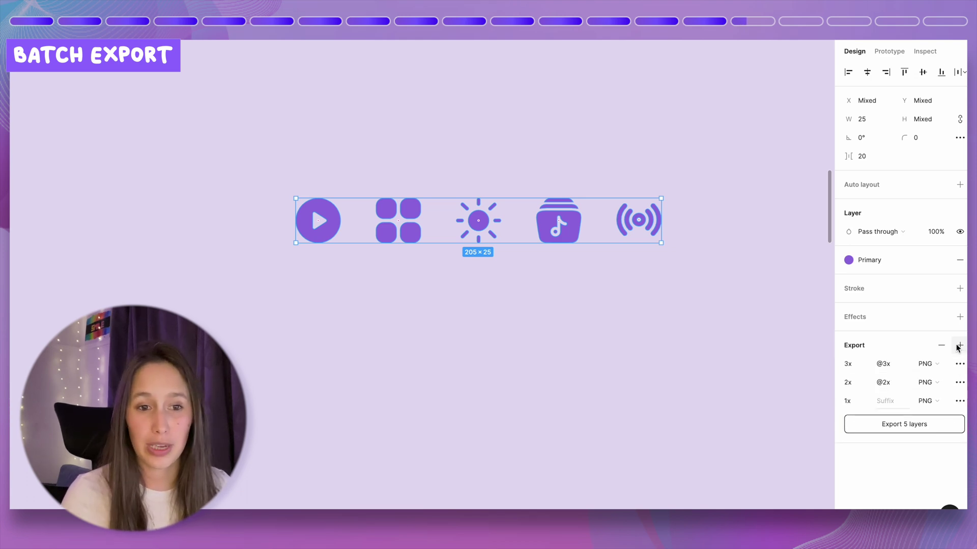
click(959, 345)
click(924, 364)
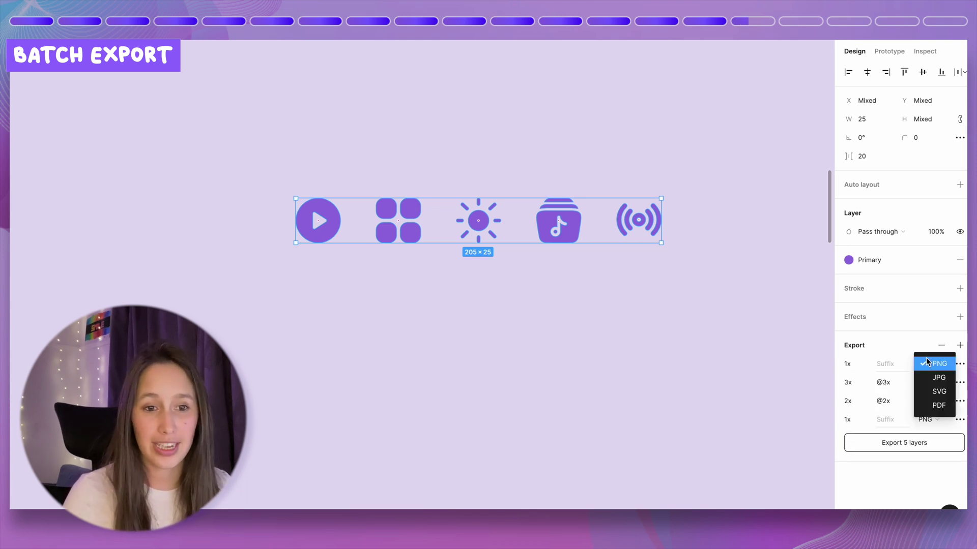
click(927, 391)
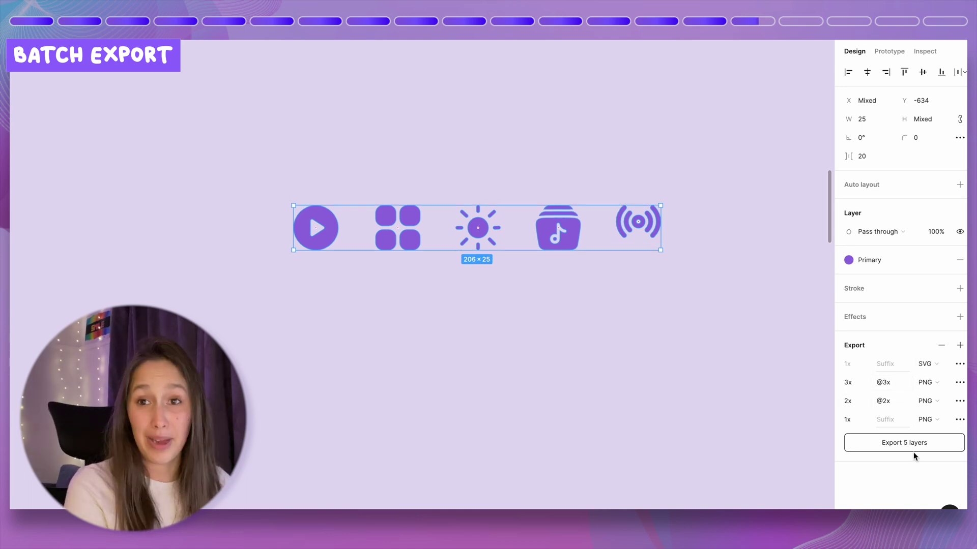
Step: Open the batch export list, review the icon assets and export all of them
key(super+shift+e)
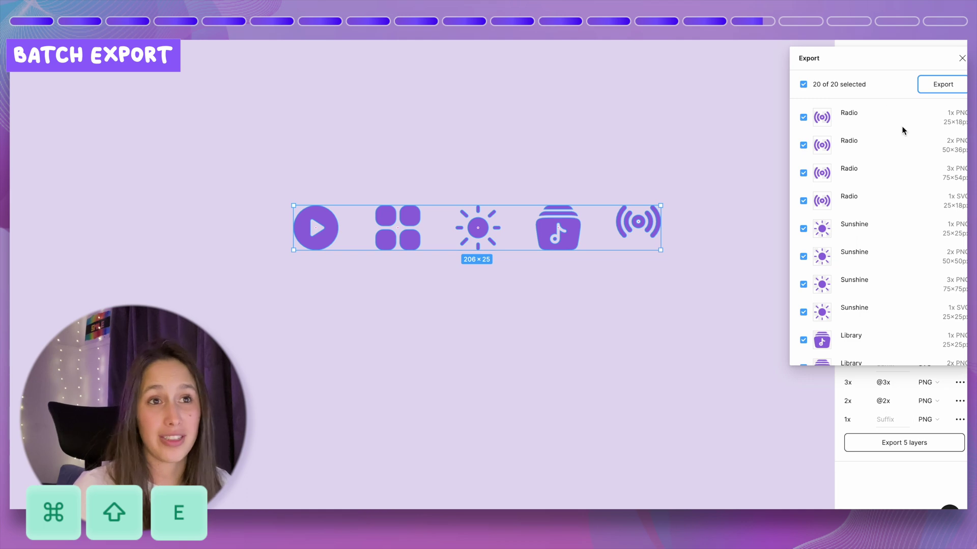
drag(885, 60, 781, 74)
scroll(815, 234, down, 5)
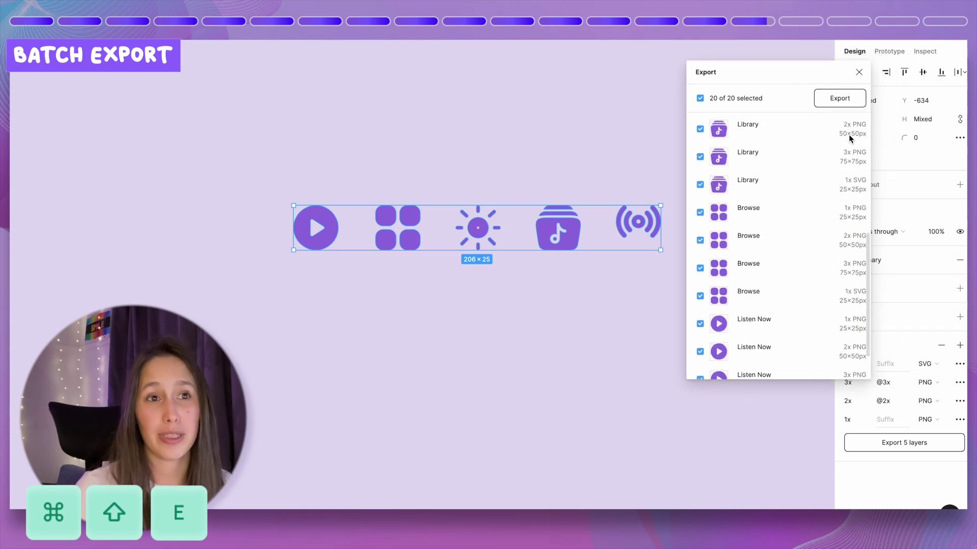
click(830, 94)
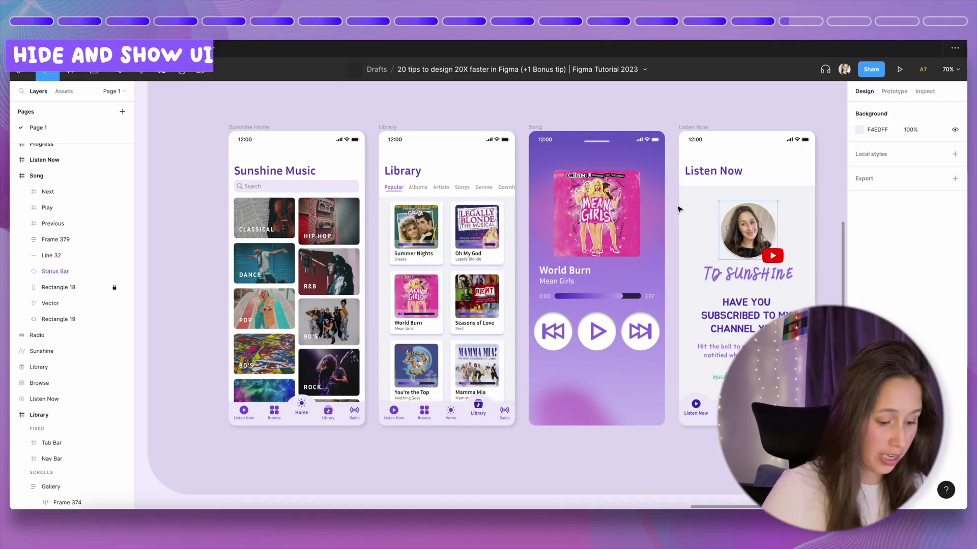
Step: Toggle the visibility of the interface around the canvas
key(super+period)
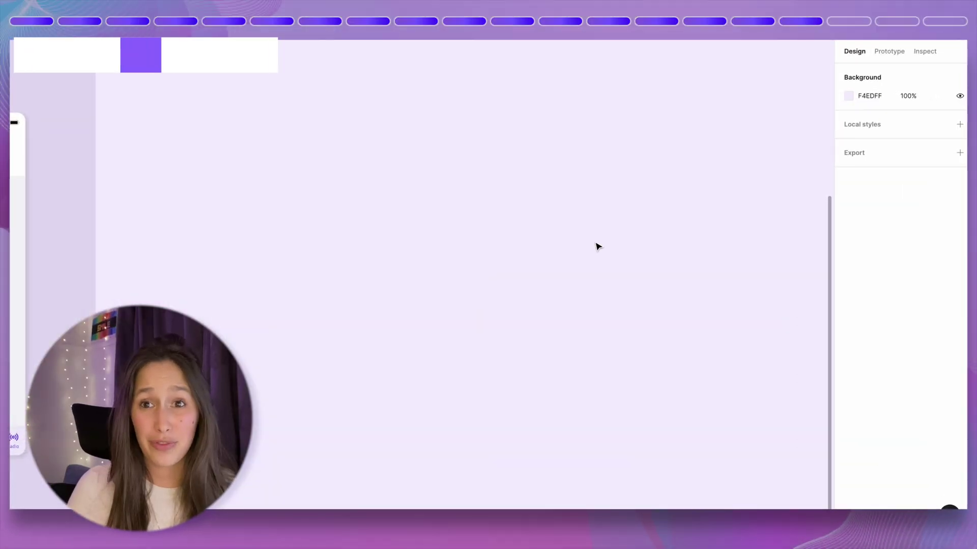
Step: Mock up a button from a grey rectangle about 418 × 142 with the centred text "button", and delete both
key(r)
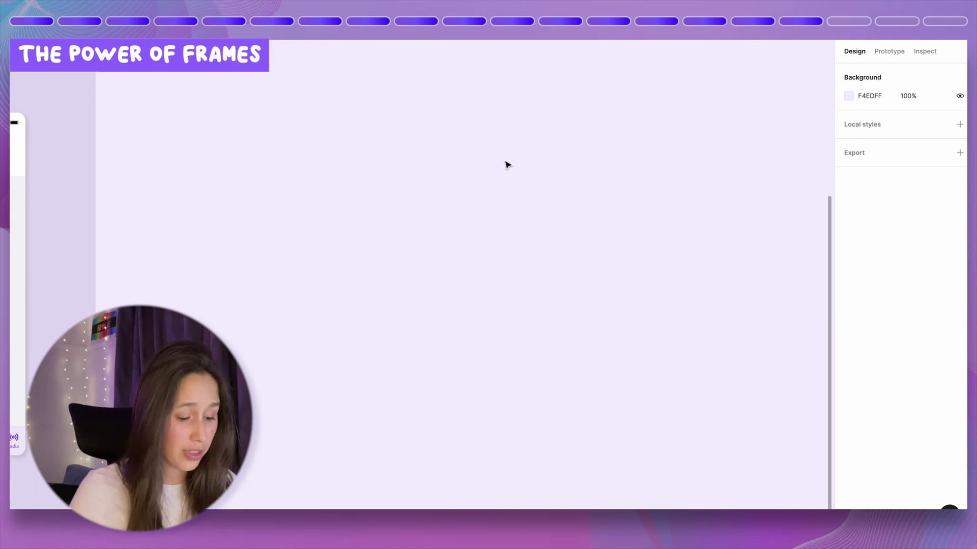
drag(451, 226, 620, 277)
key(t)
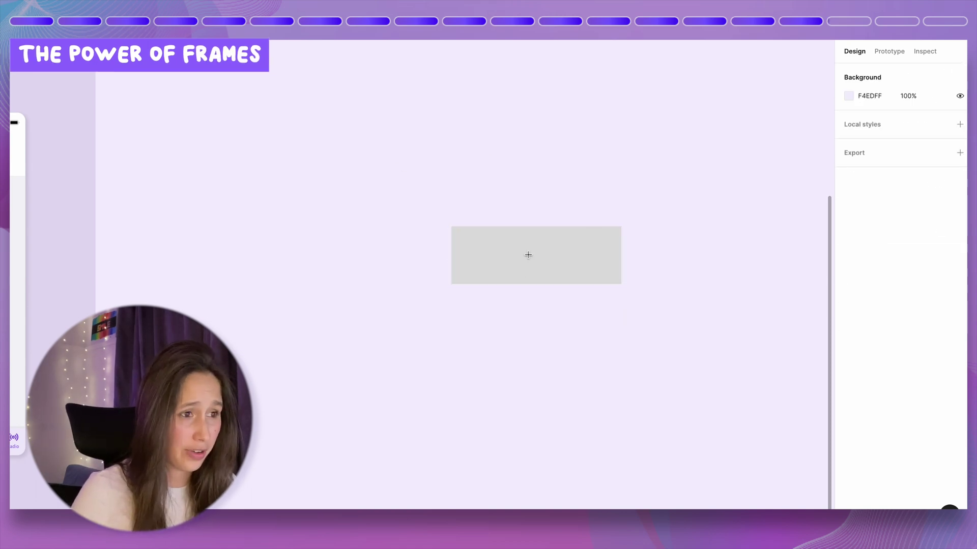
click(528, 254)
text(button)
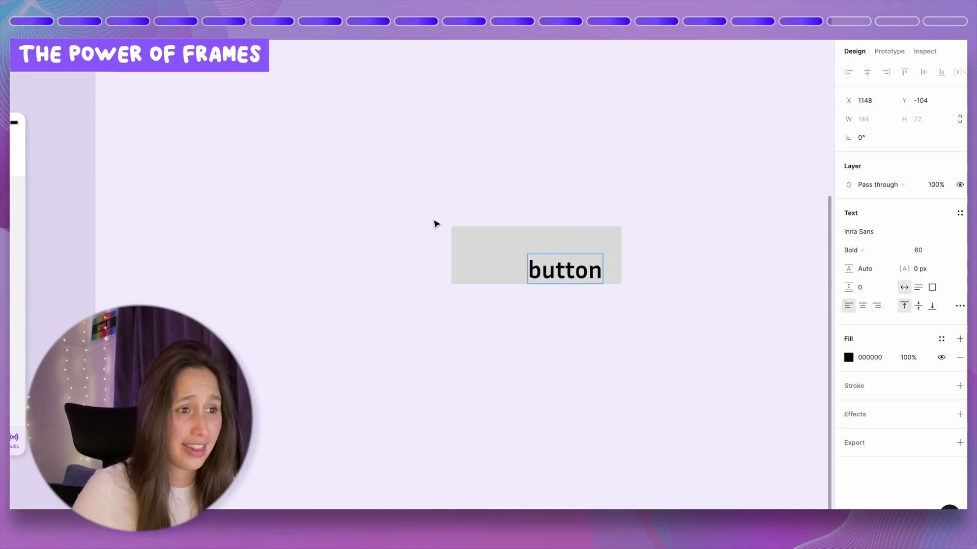
key(Escape)
drag(581, 280, 552, 267)
key(super+a)
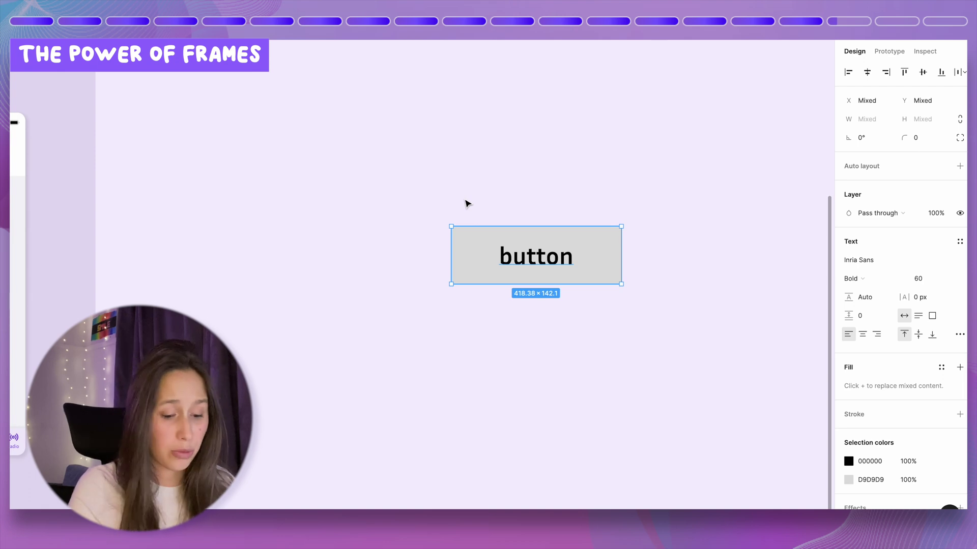
key(Delete)
Step: Draw a frame about 403 × 153 on the empty canvas, with a black 1 px inside stroke and corner radius 9
key(f)
drag(459, 226, 623, 289)
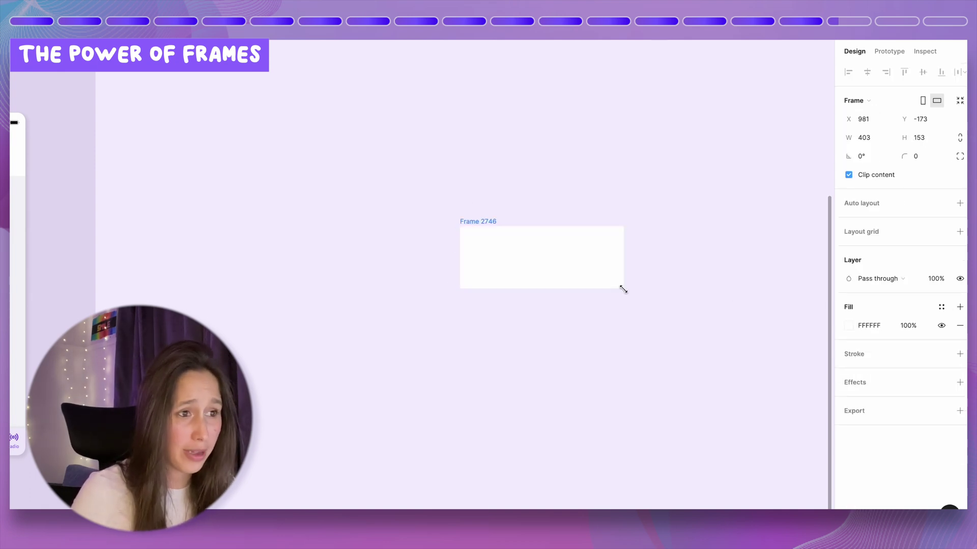
click(959, 354)
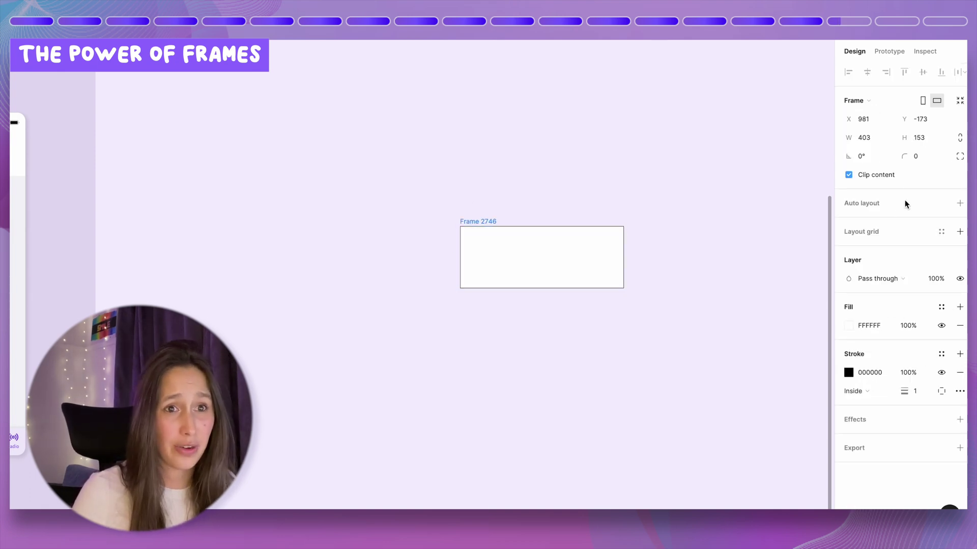
drag(907, 158, 920, 161)
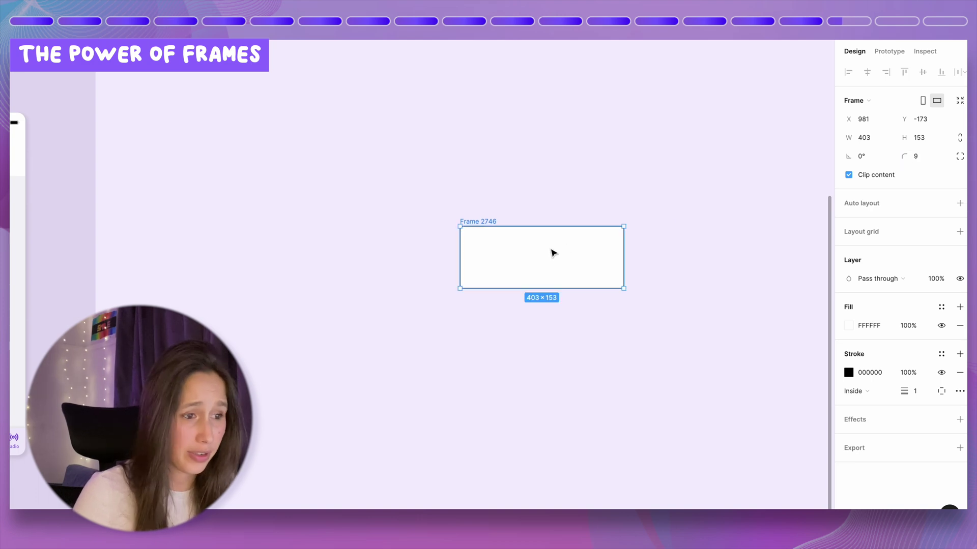
click(686, 196)
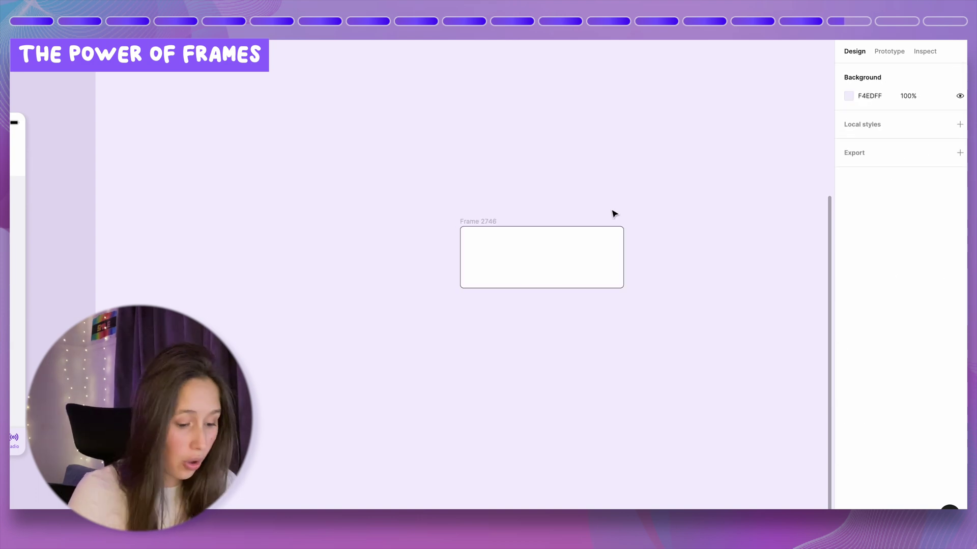
Step: Add the text "button" inside the frame, centre it horizontally and vertically, and set its text alignment to centre
key(t)
click(498, 253)
text(button)
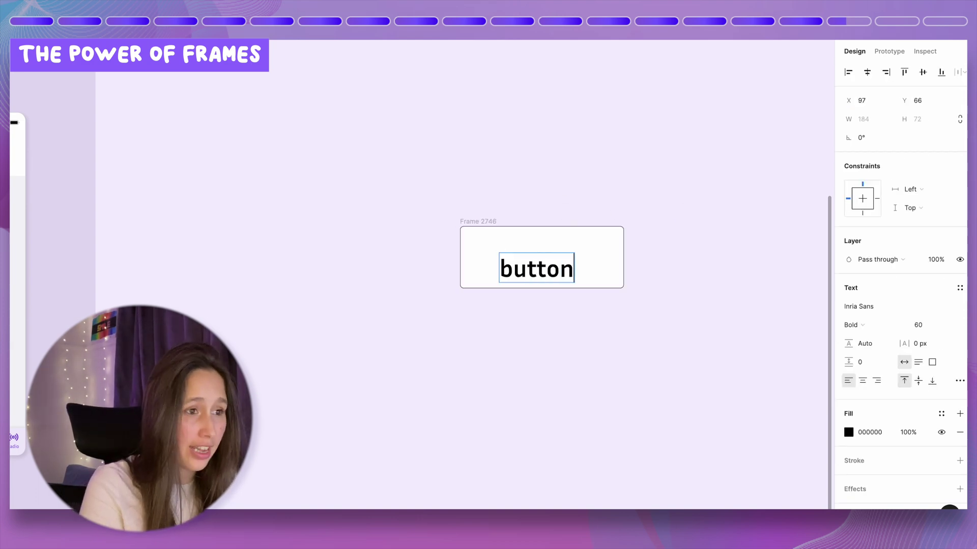
key(Escape)
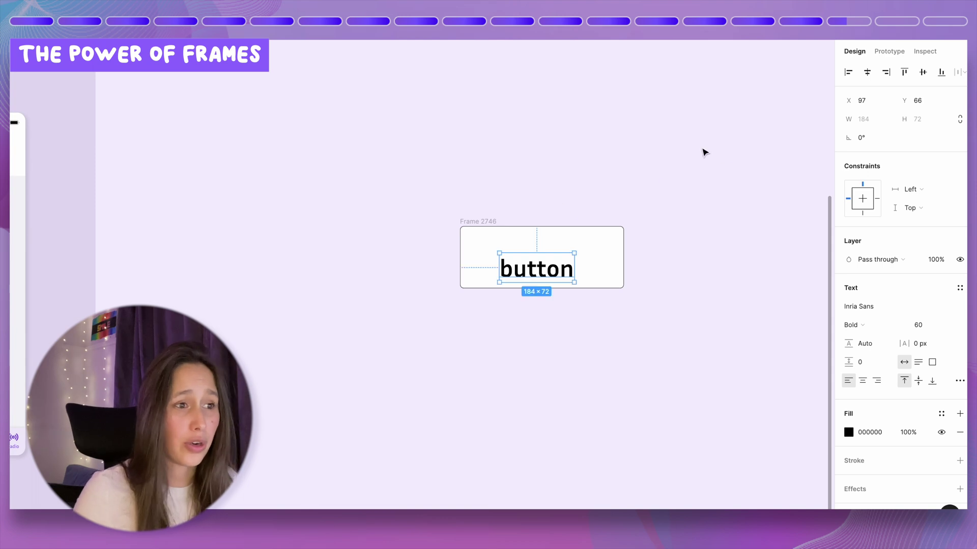
click(866, 71)
click(922, 71)
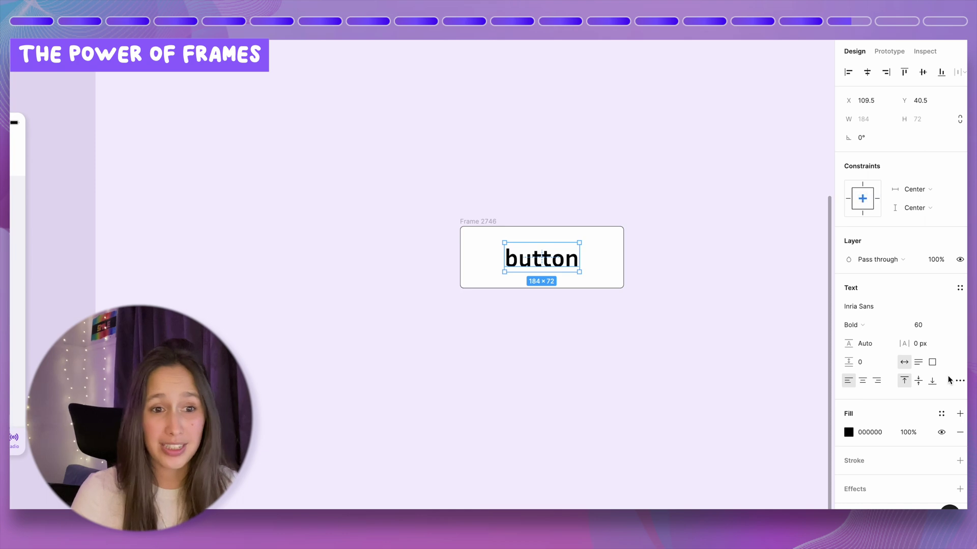
click(864, 380)
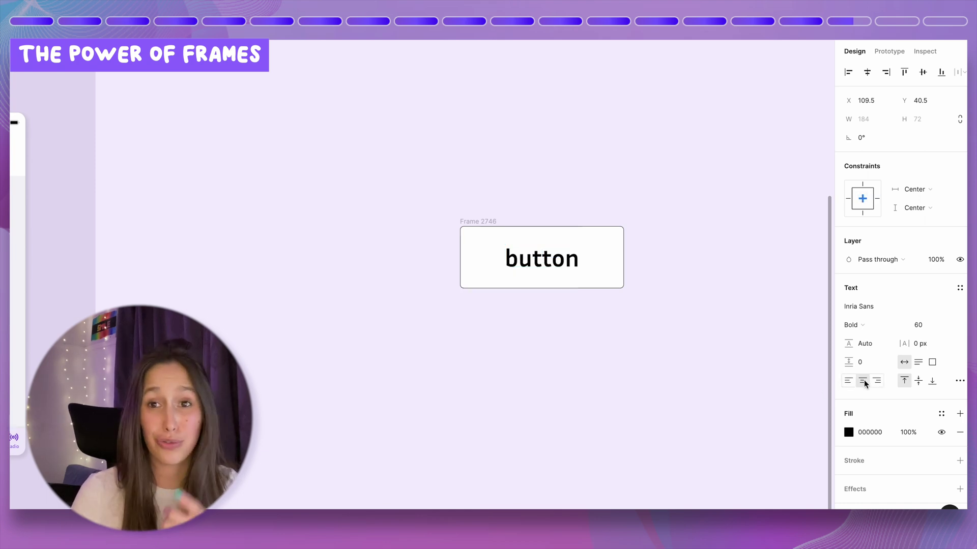
Step: Enlarge the button frame to about 697 × 313
click(521, 238)
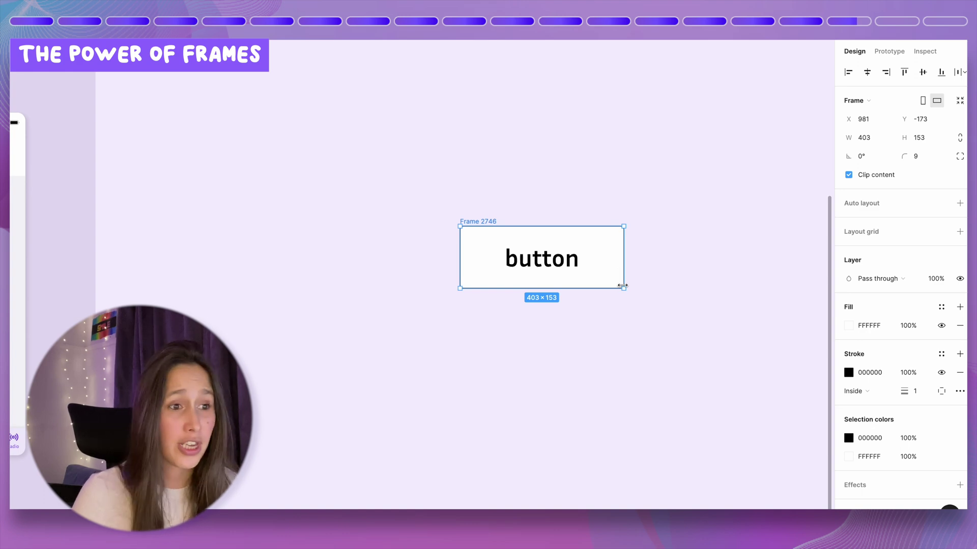
drag(622, 286, 743, 353)
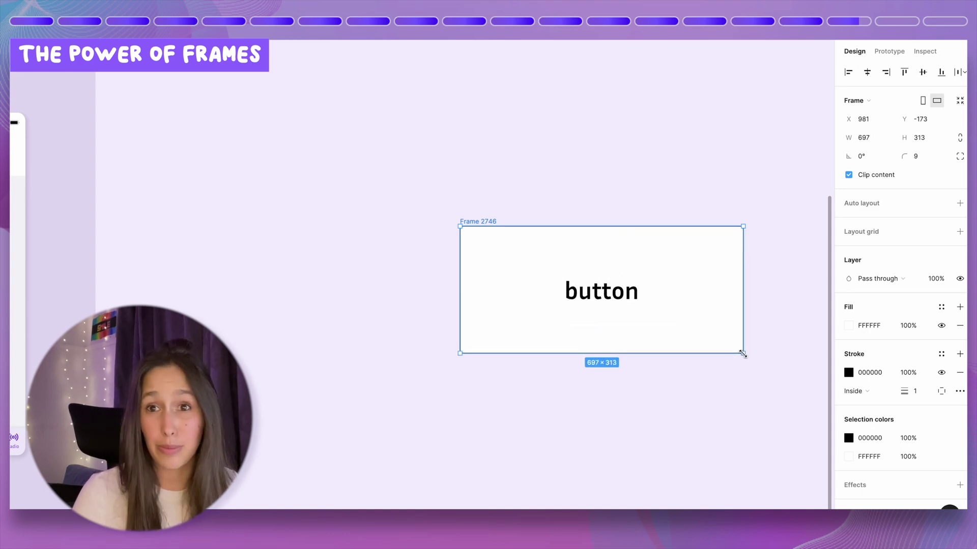
Step: Retype the frame's label as "Button" and replace it with "Hello all of you out there"
double_click(600, 292)
text(Button)
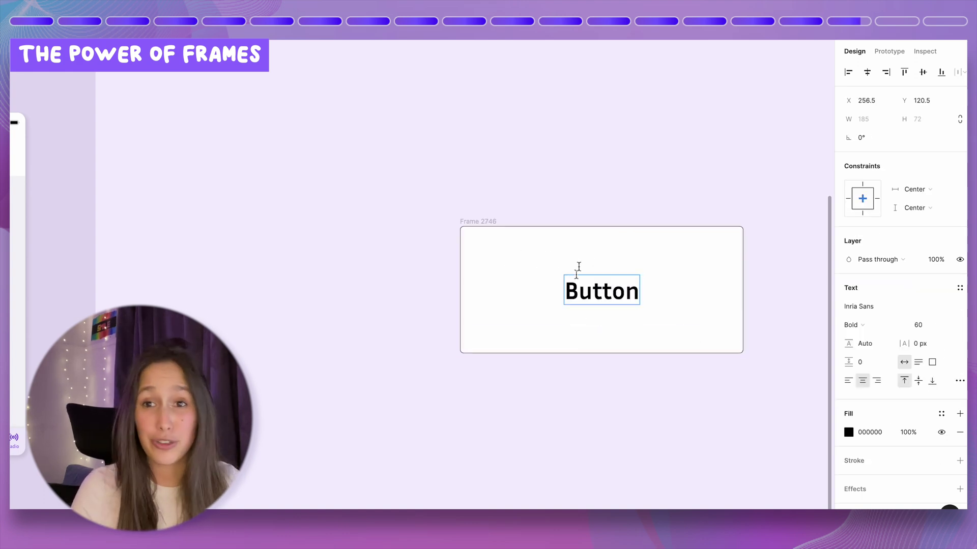
key(ctrl+a)
text(Hello)
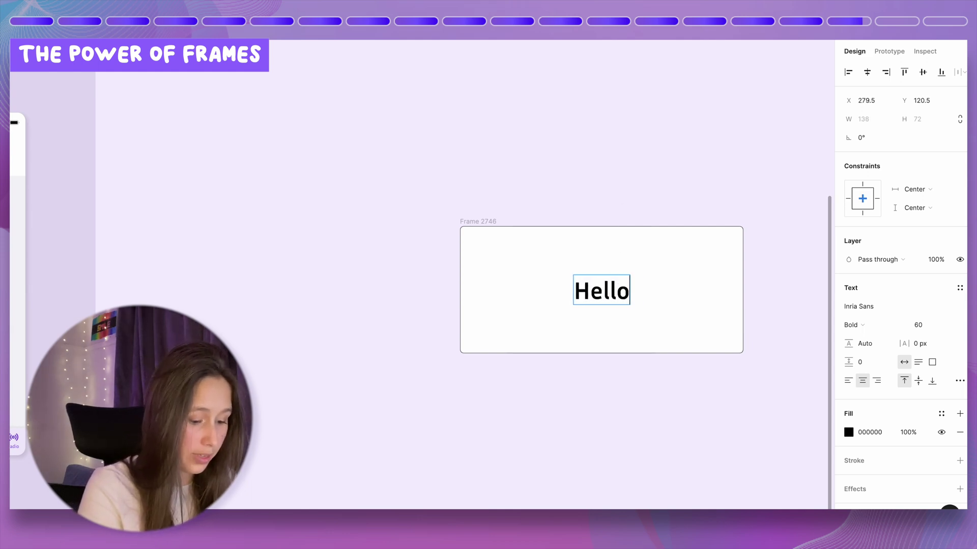
text(all of you out there)
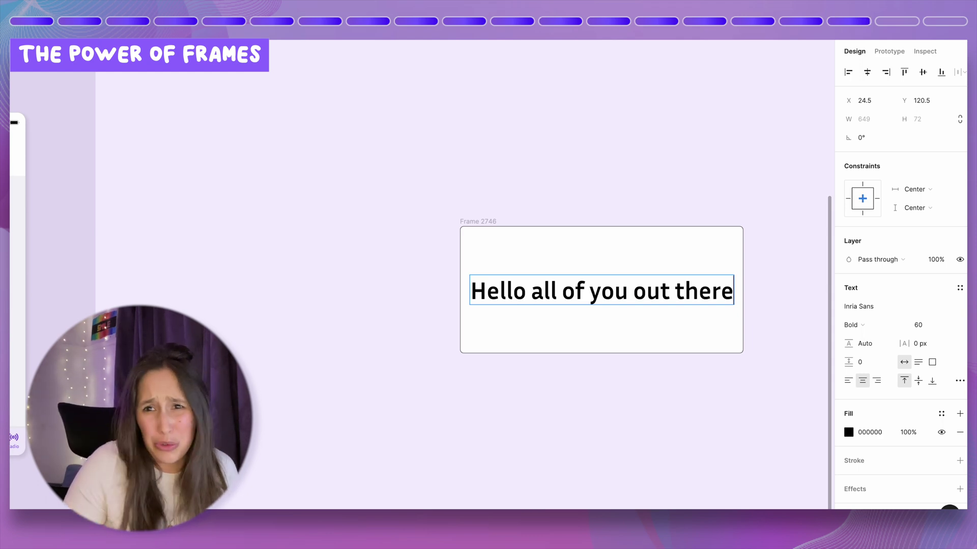
click(462, 205)
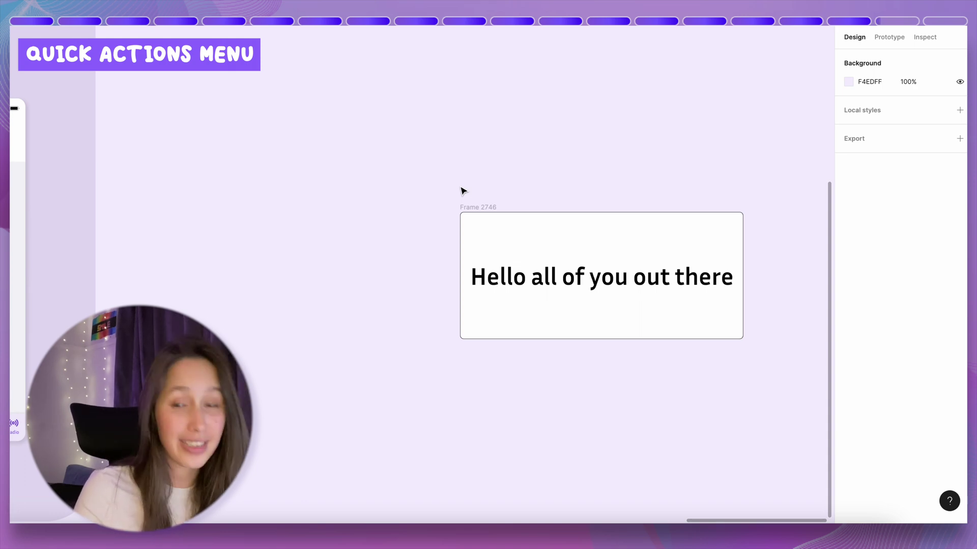
Step: Find and run the Iconify plugin through quick actions, and place an outlined star icon inside the button frame above its label
key(super+slash)
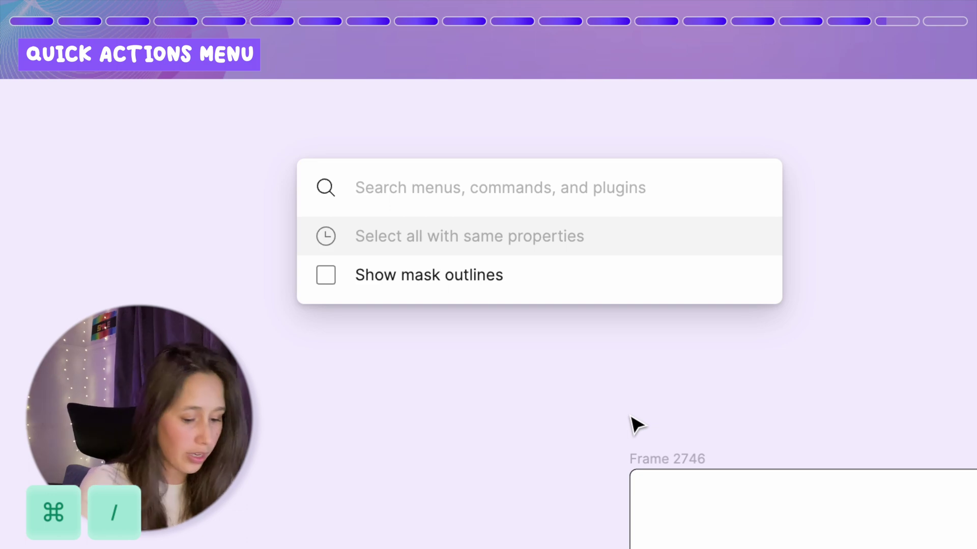
text(iconi)
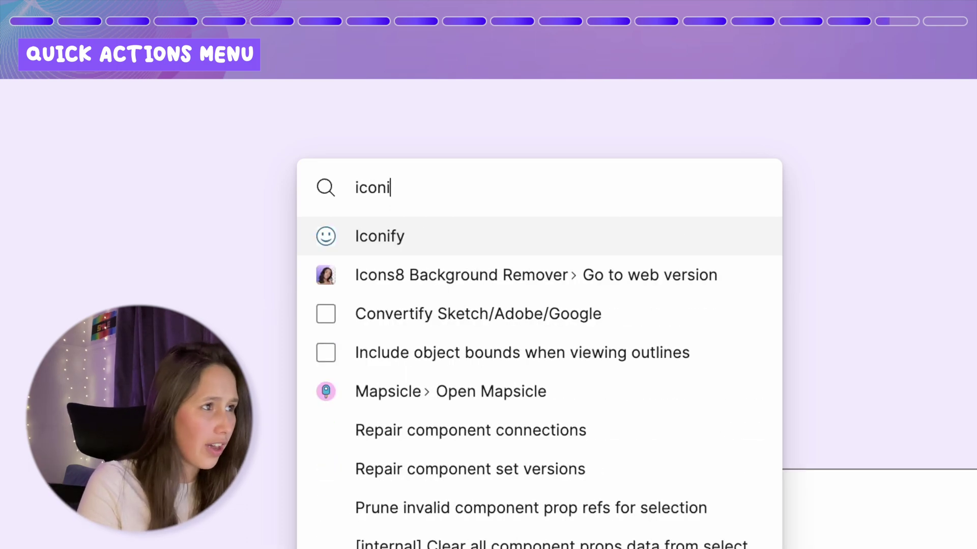
key(Return)
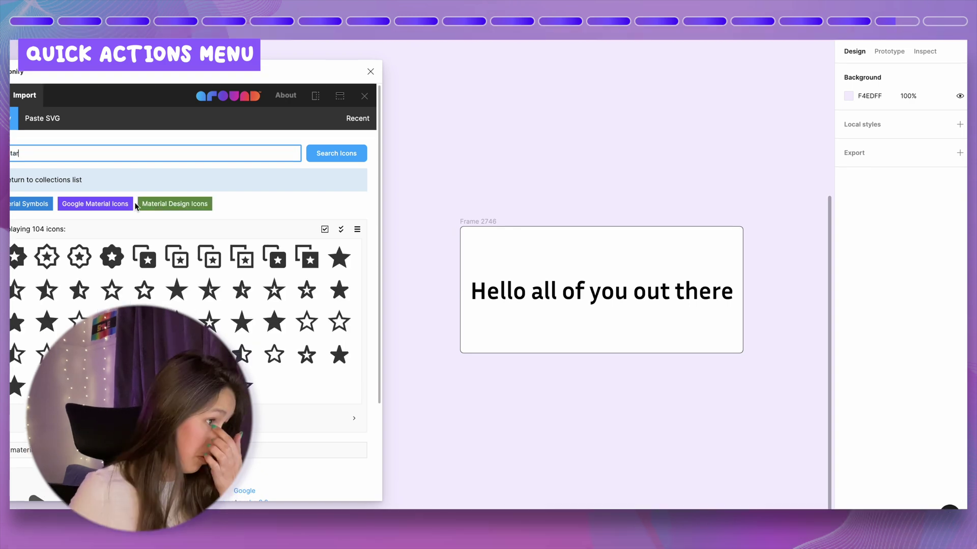
drag(134, 291, 619, 253)
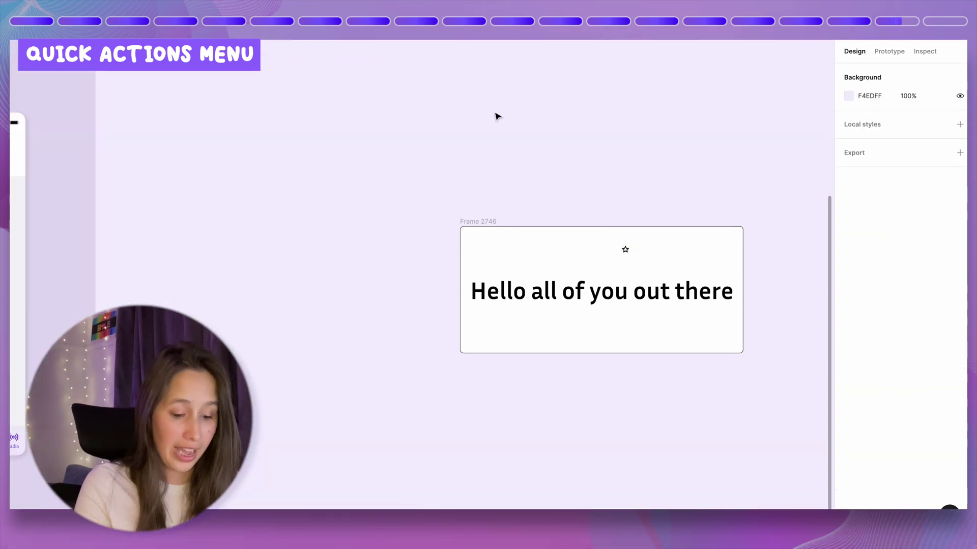
Step: Search the quick actions for "show" and look through the matching commands
key(super+slash)
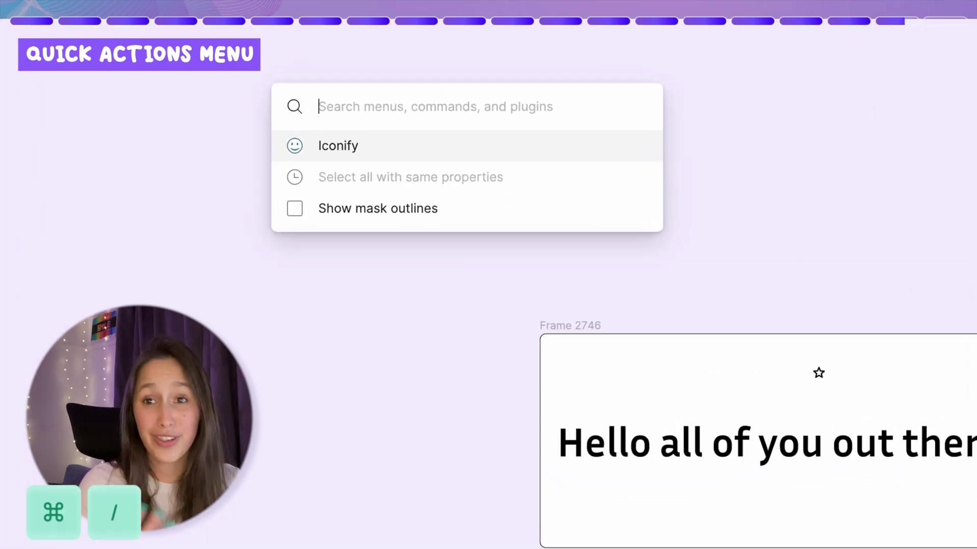
text(show)
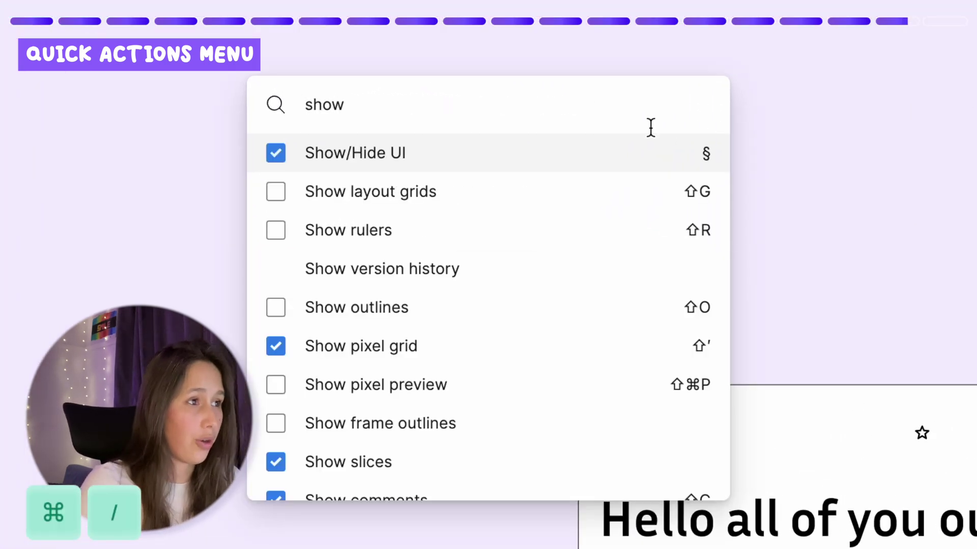
scroll(448, 370, down, 5)
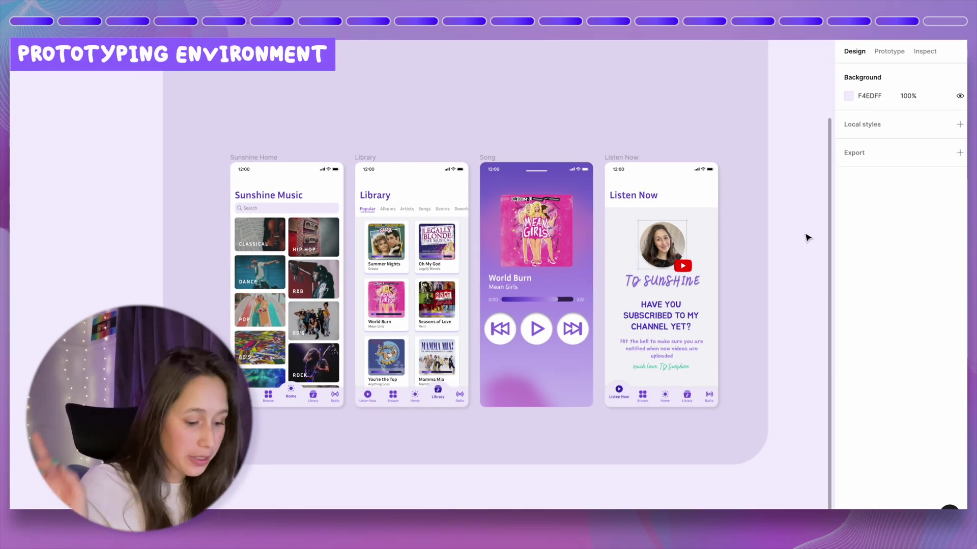
Step: Switch to the prototyping environment and present the Sunshine home flow
key(shift+e)
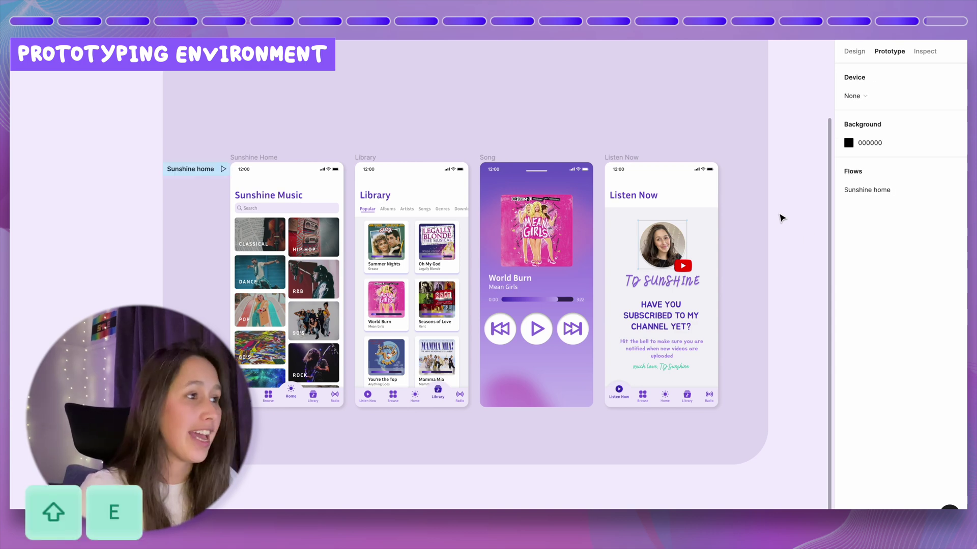
click(222, 171)
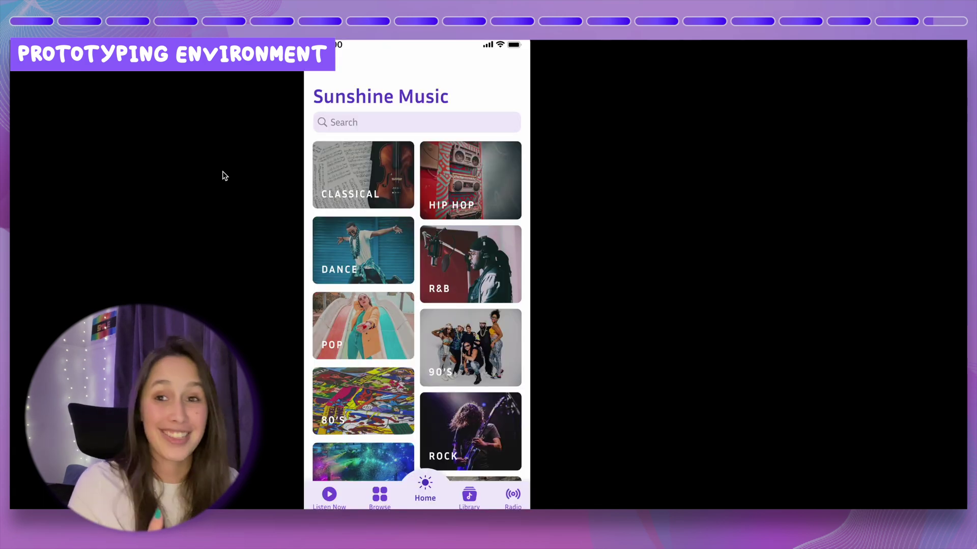
key(z)
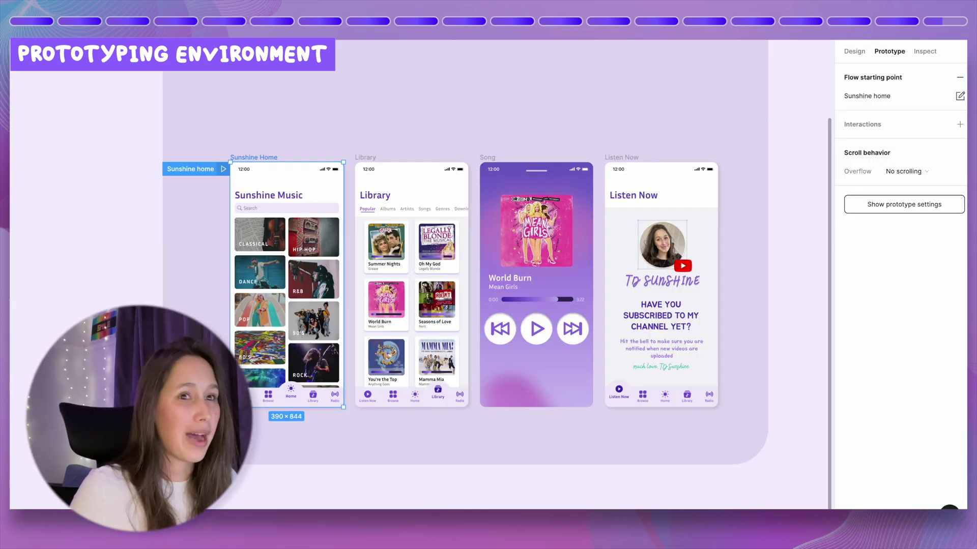
Step: With nothing selected, set the prototype device to iPhone 14 and its model to Blue
click(808, 72)
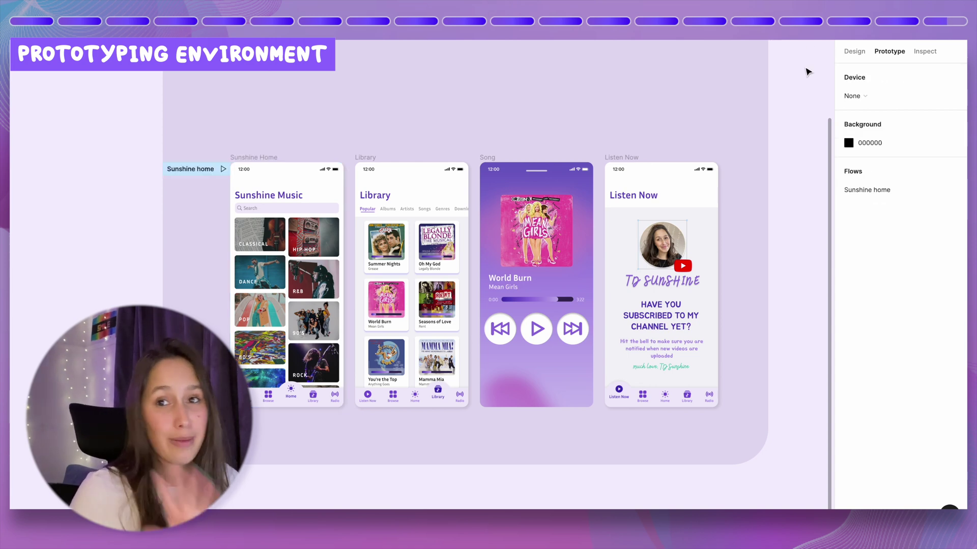
click(864, 96)
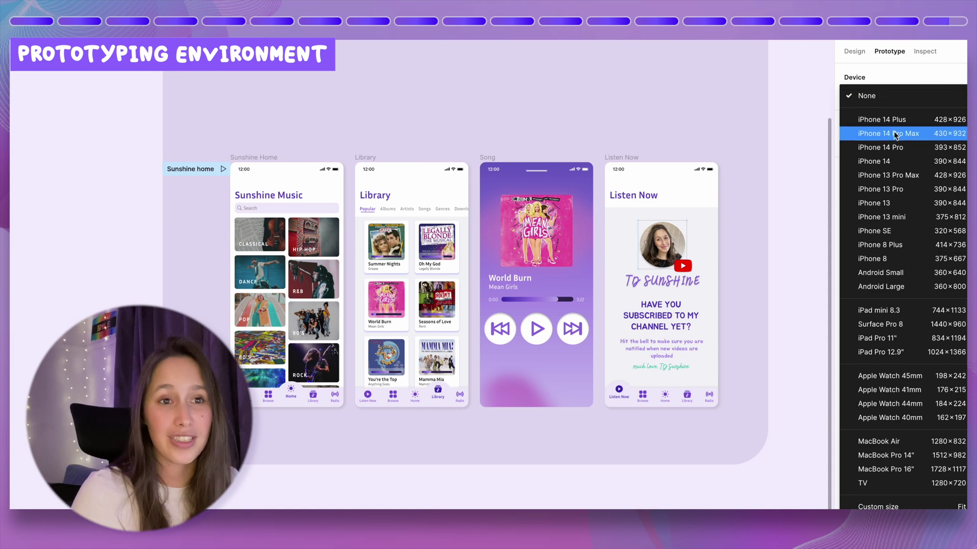
click(902, 161)
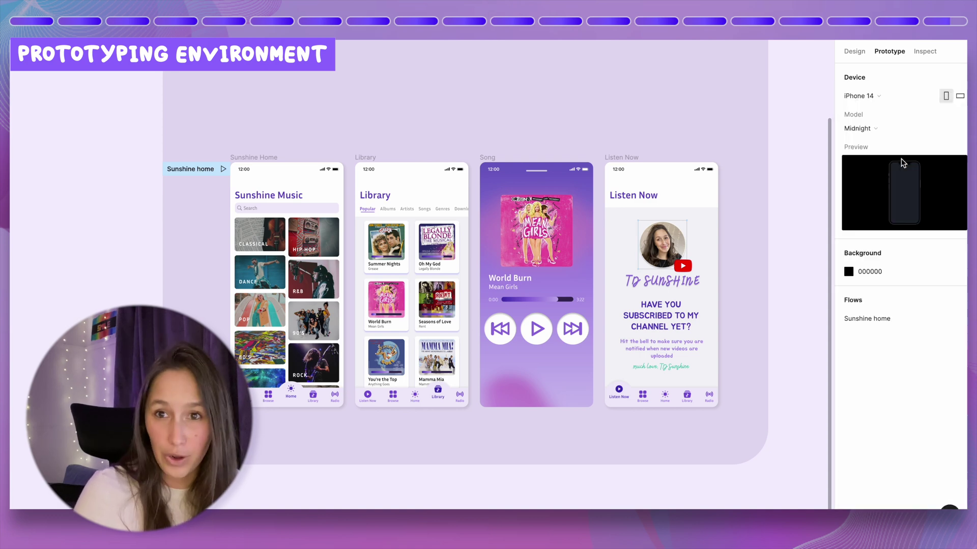
click(881, 130)
click(888, 158)
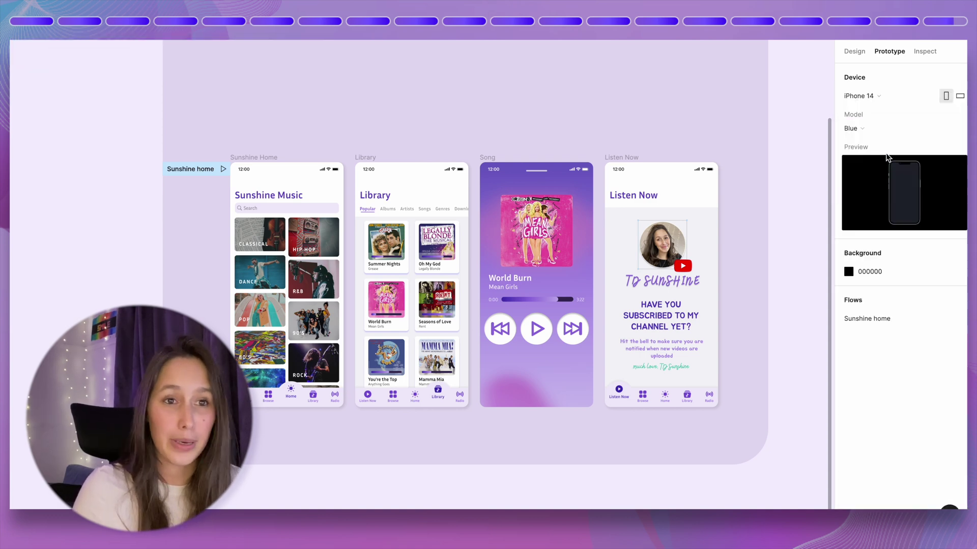
Step: Set the prototype background to purple 6B59C1, sampled from the upper part of the Song screen, and present the prototype
click(848, 271)
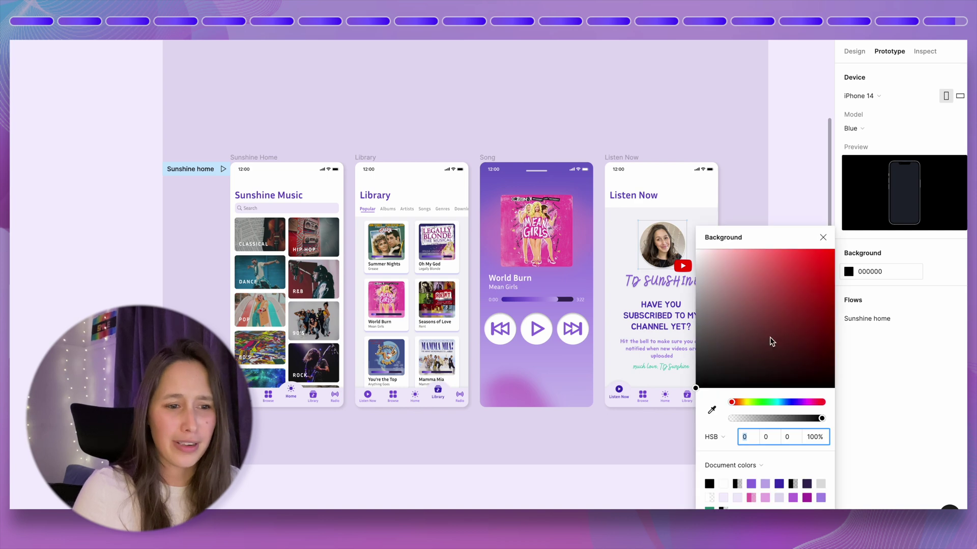
click(711, 410)
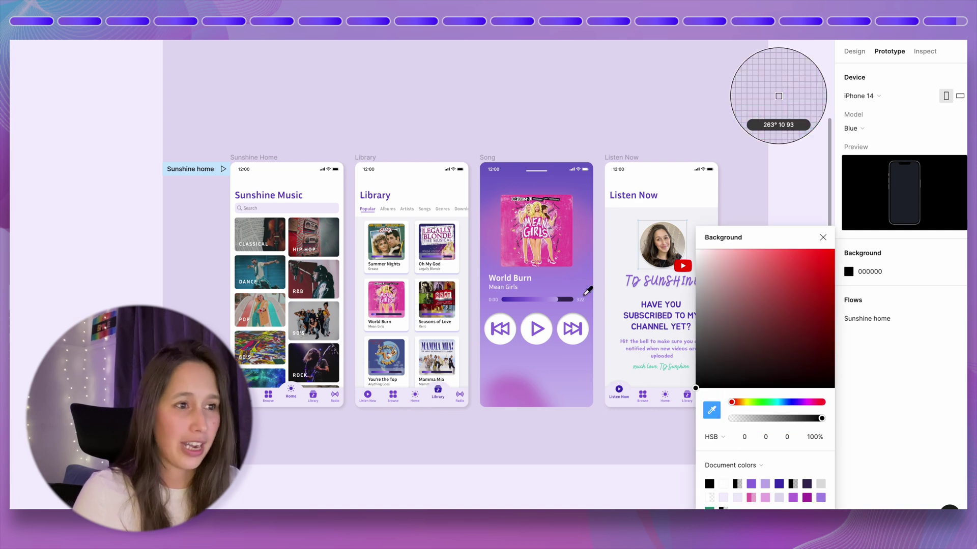
click(584, 175)
click(822, 237)
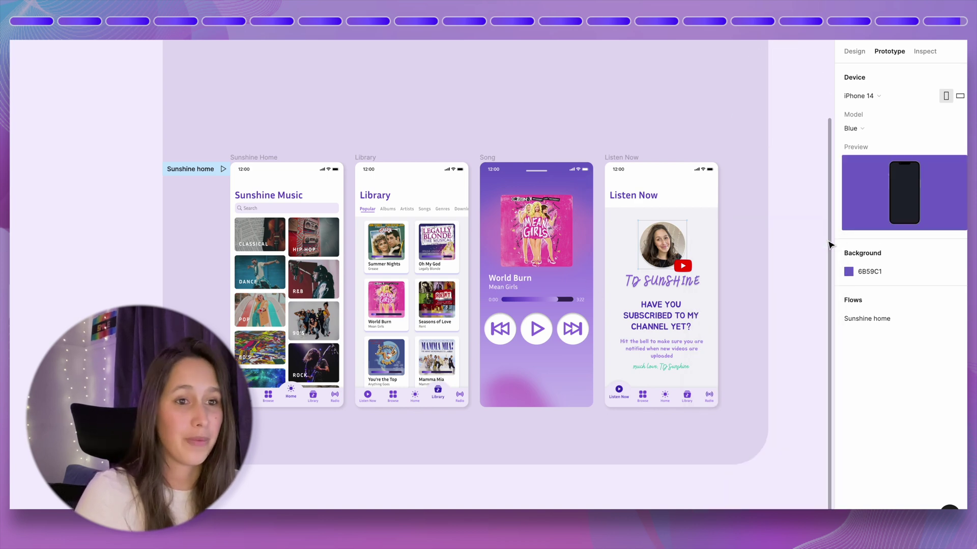
key(ctrl+alt+Return)
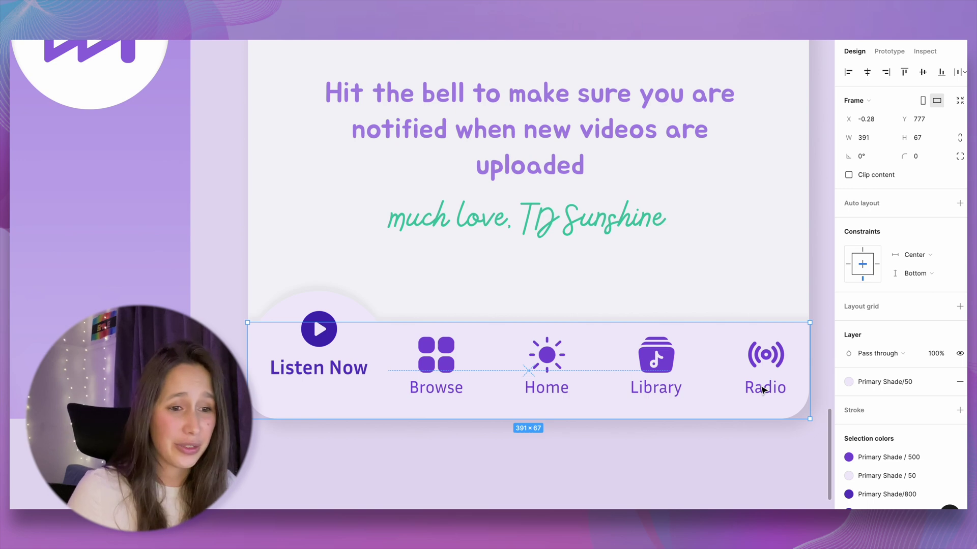
Step: Select the Radio label in the Listen Now navigation bar and use quick actions to select all text with the same font
double_click(763, 389)
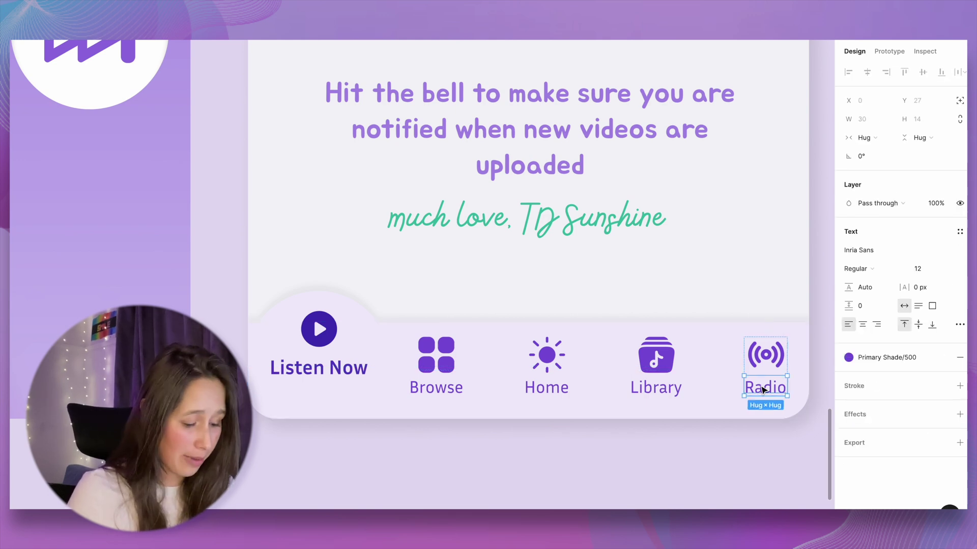
key(ctrl+slash)
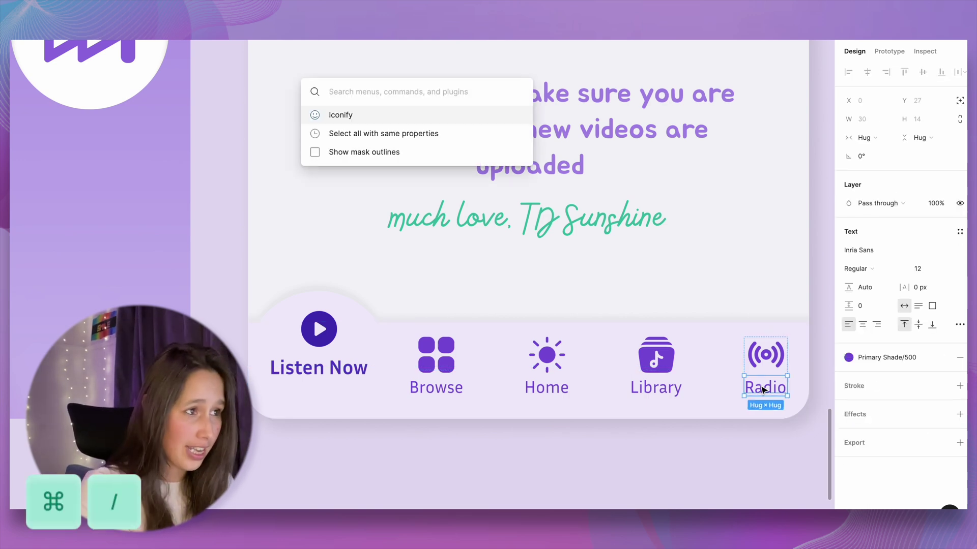
text(select)
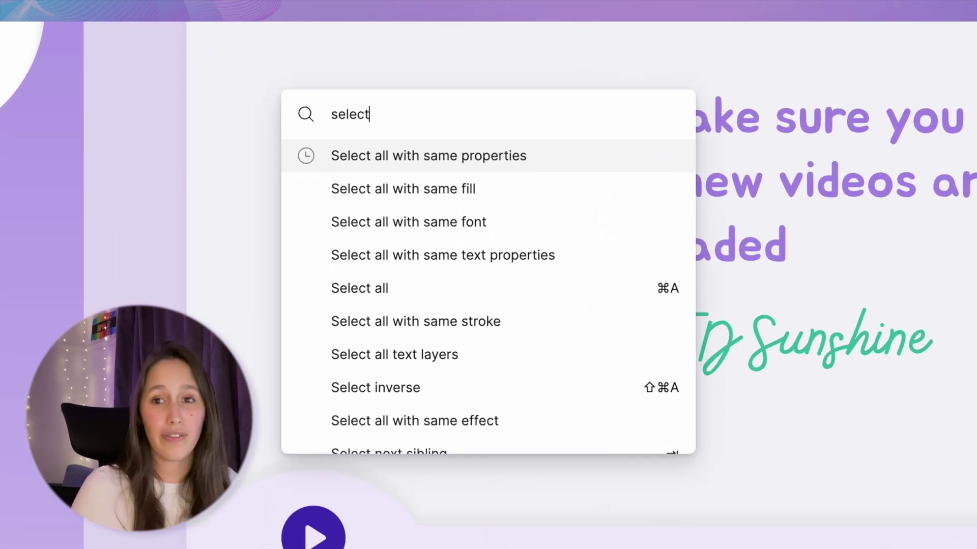
click(480, 217)
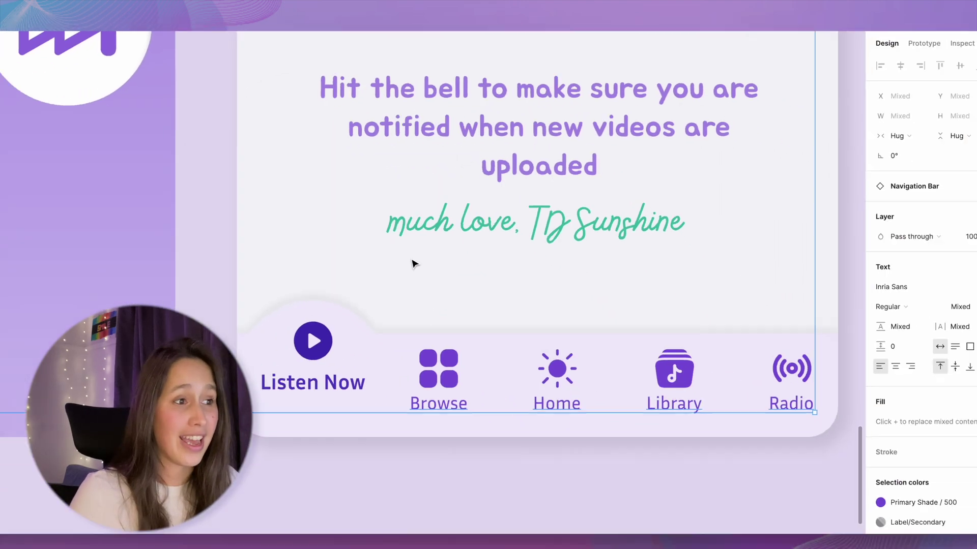
scroll(413, 263, down, 10)
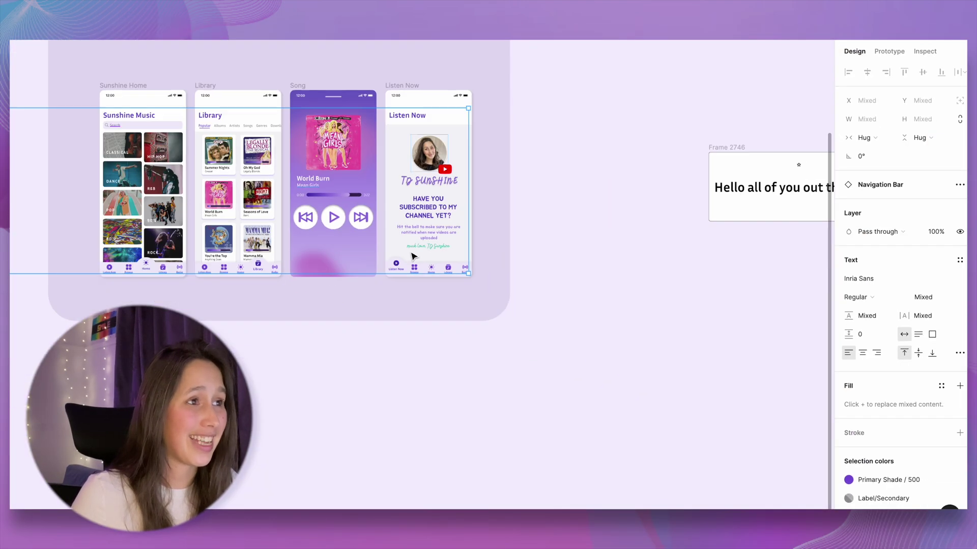
drag(413, 255, 644, 332)
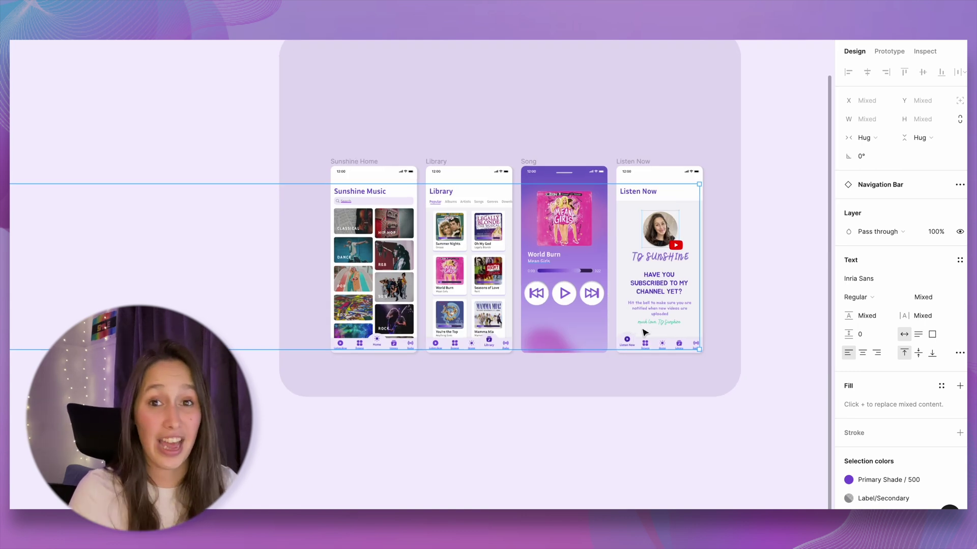
Step: Try fonts such as Inria Serif and Iowan Old Style on the selected text, and set it to Inter
click(885, 284)
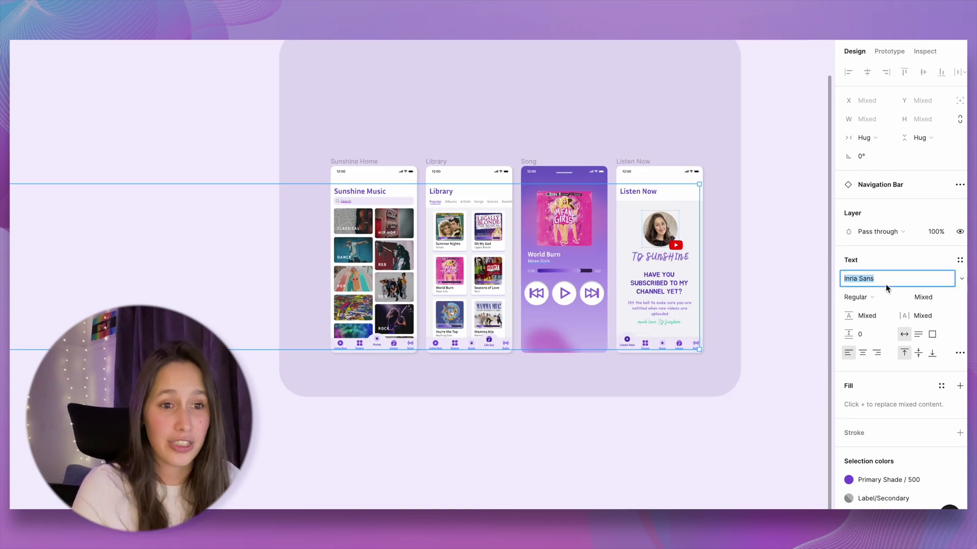
key(Down)
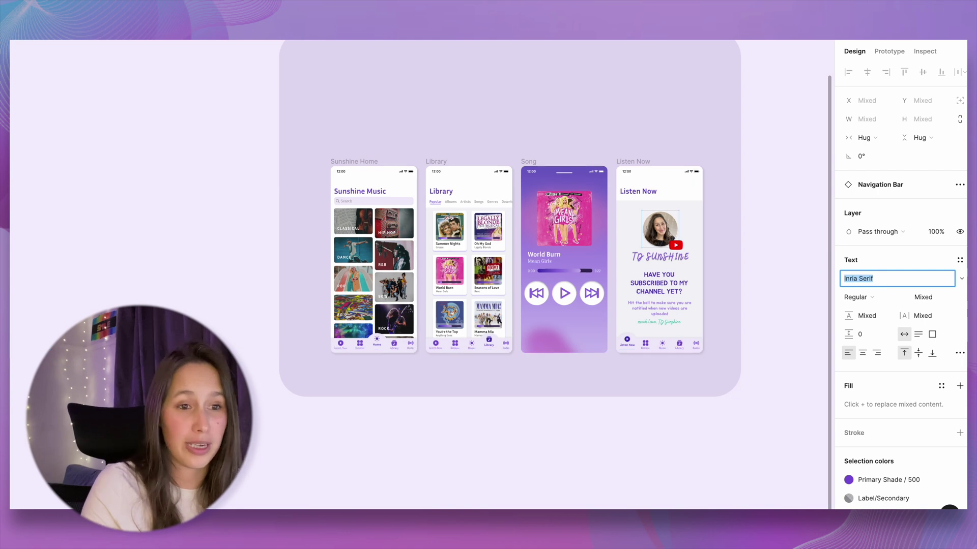
key(Down)
key(Down)
key(Down)
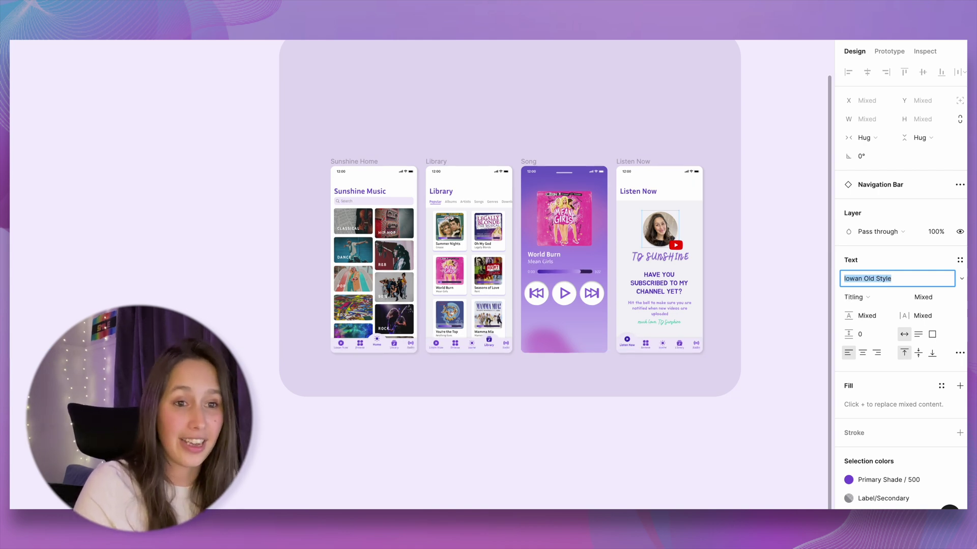
key(Up)
key(Up)
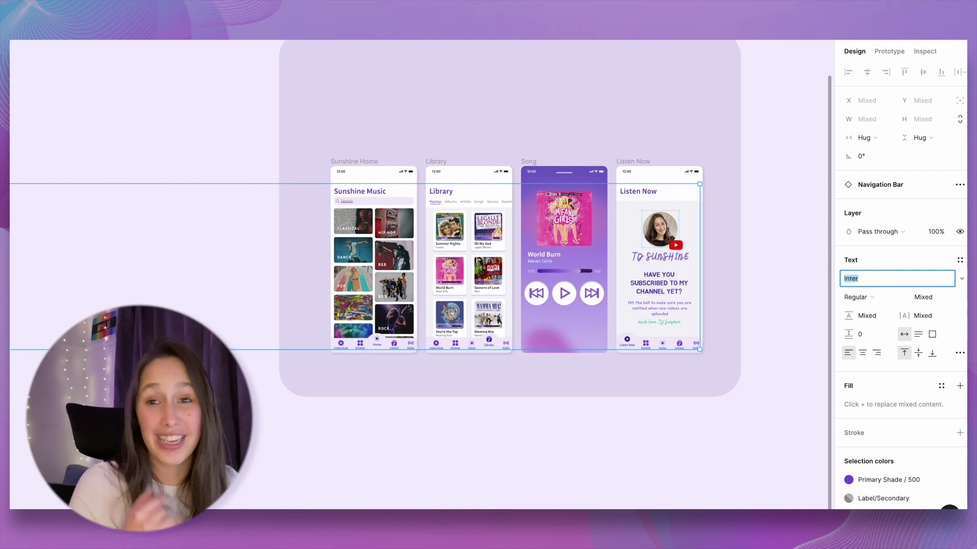